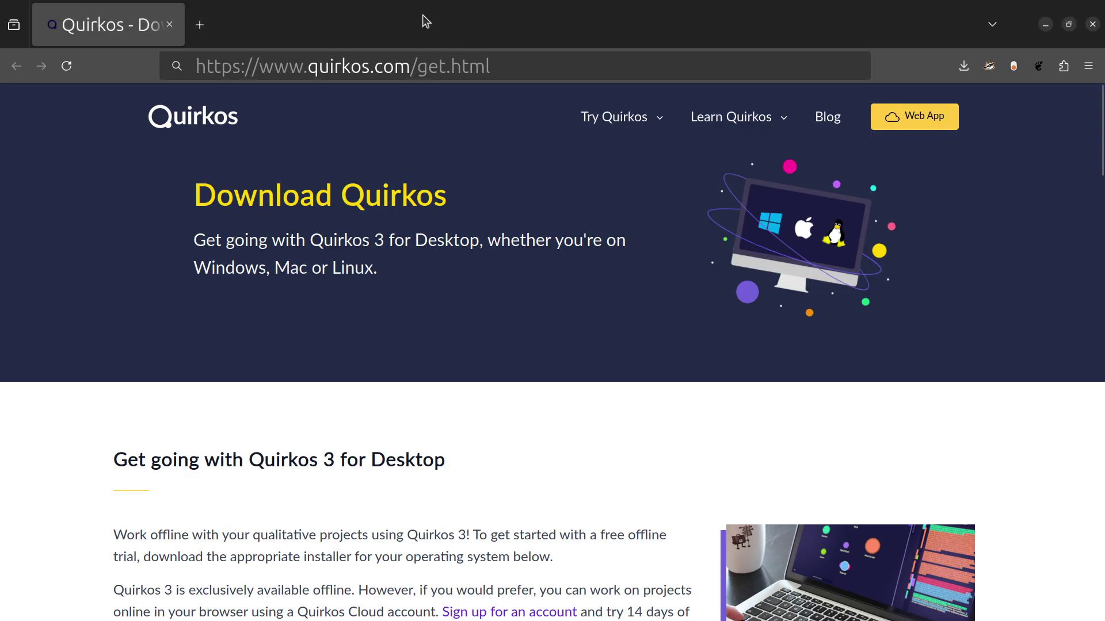
Scroll the Quirkos get.html page in Firefox down to the download buttons
drag(261, 66, 542, 55)
click(619, 370)
scroll(620, 371, down, 2)
scroll(619, 370, down, 3)
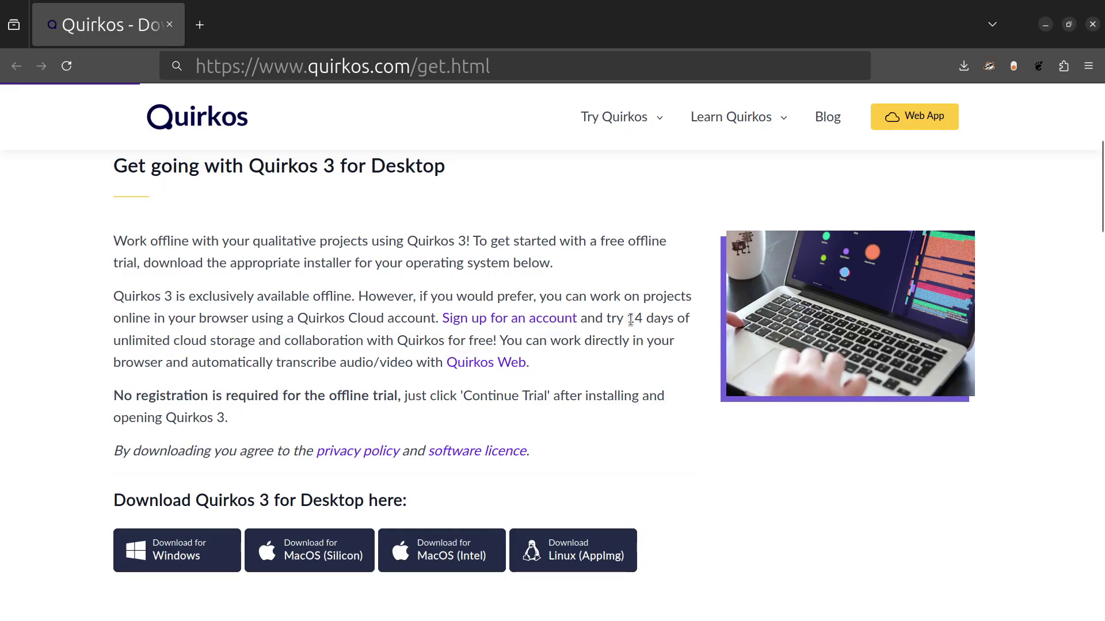
Highlight the trial text, jump back to the page top, and bring up the Activities overview
drag(633, 317, 703, 329)
key(F5)
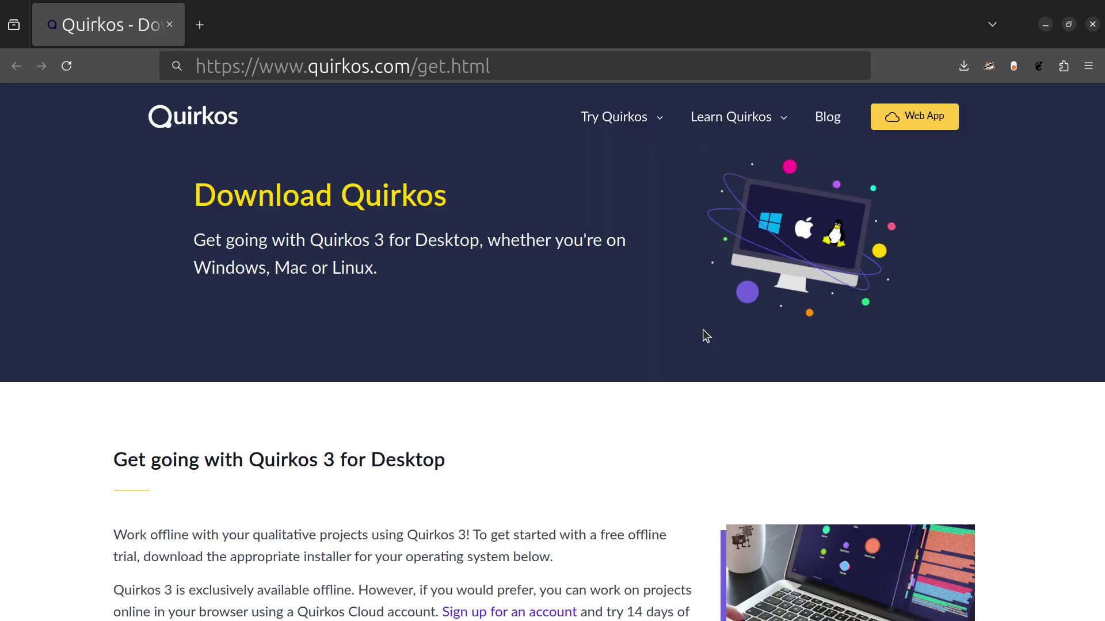
key(super)
click(341, 274)
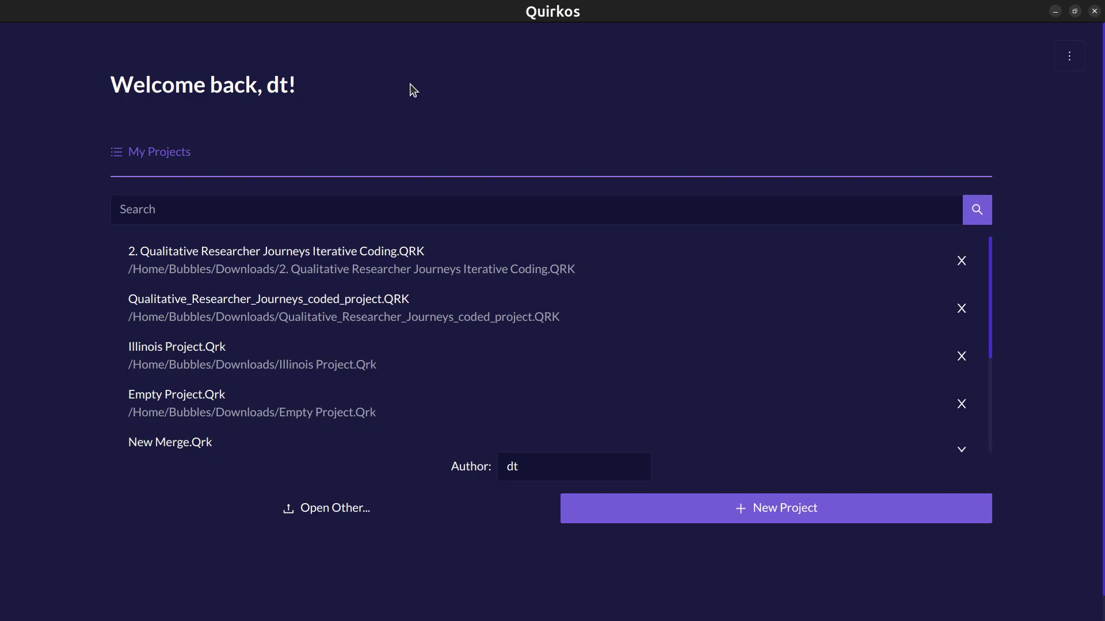
scroll(606, 343, down, 3)
scroll(606, 343, up, 2)
scroll(607, 343, up, 1)
Create a new project and save it as 'workshop project' on the Desktop
click(780, 520)
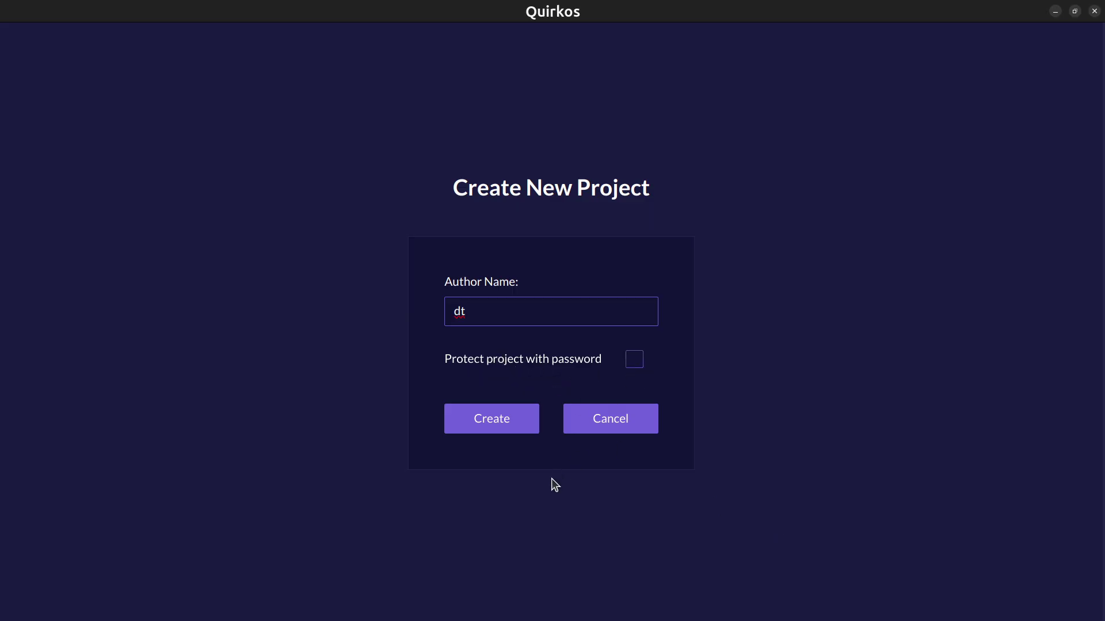
click(492, 425)
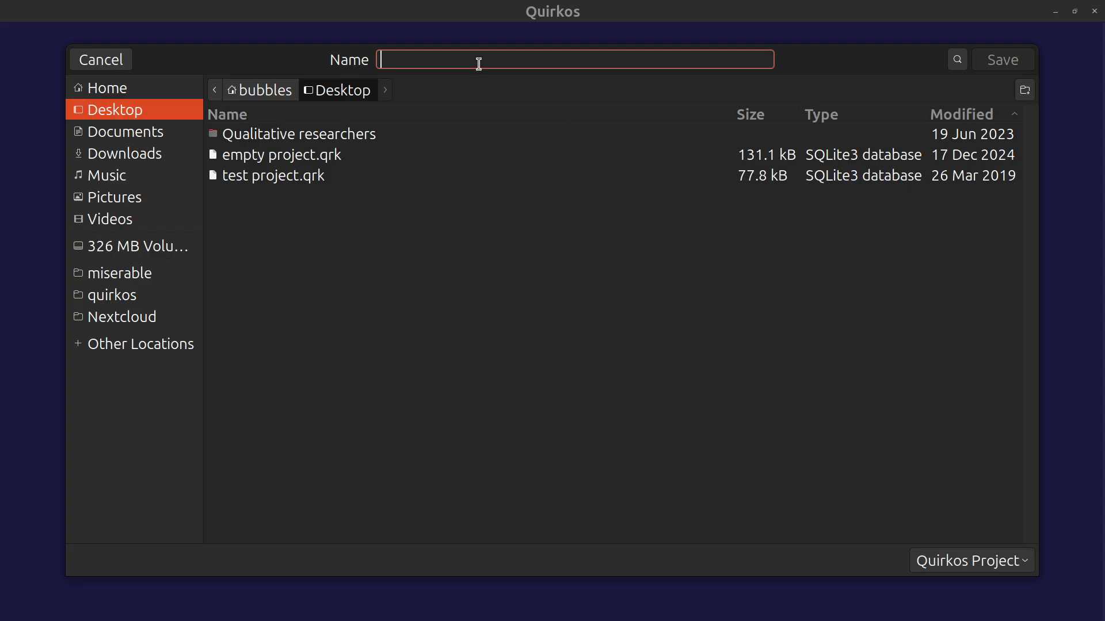
text(workshop project)
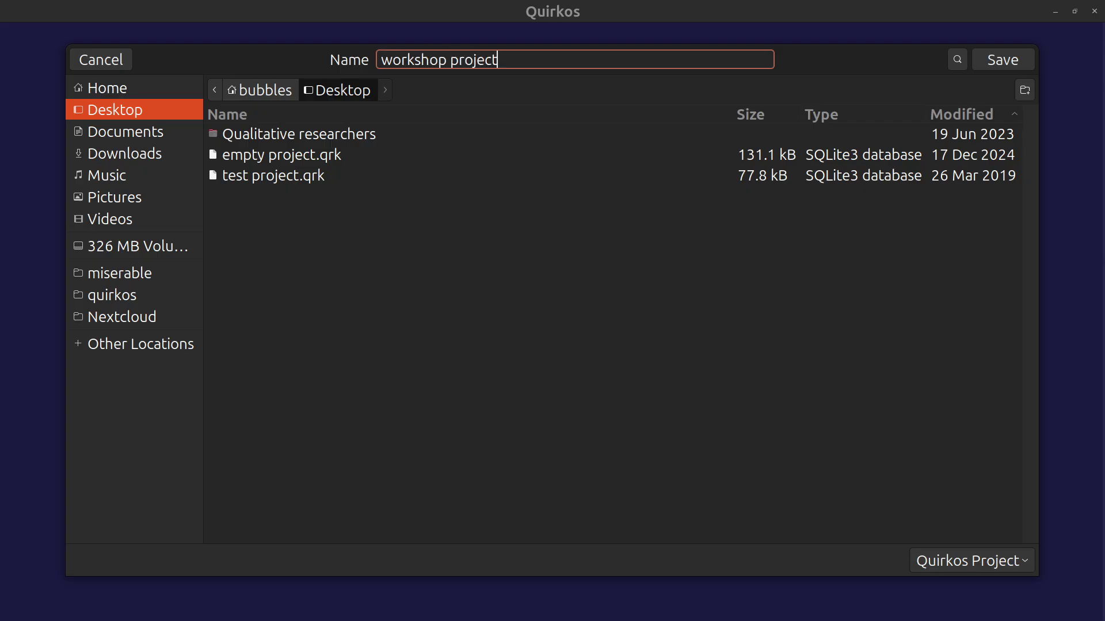
key(Return)
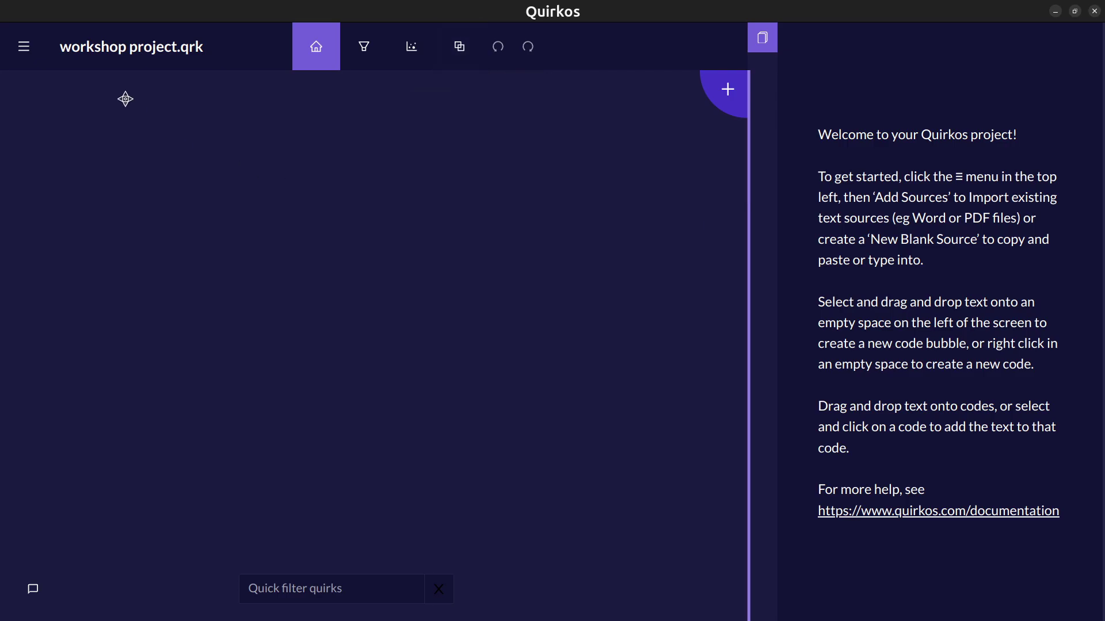
Import transcripts 1 through 7 from the Qualitative researchers folder as sources
click(24, 56)
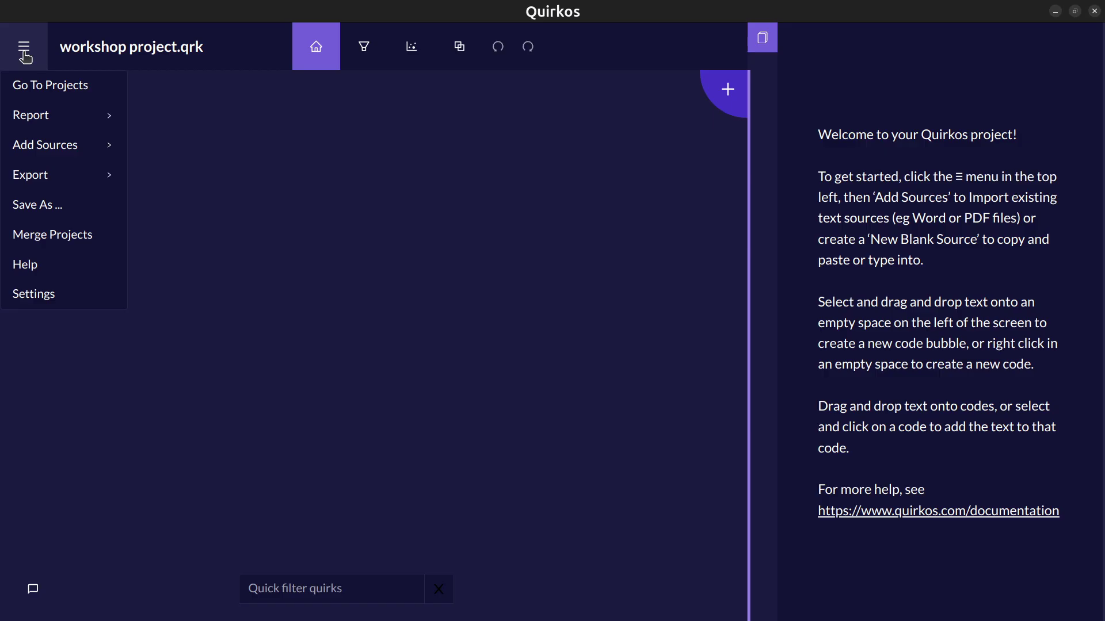
mouse_move(93, 157)
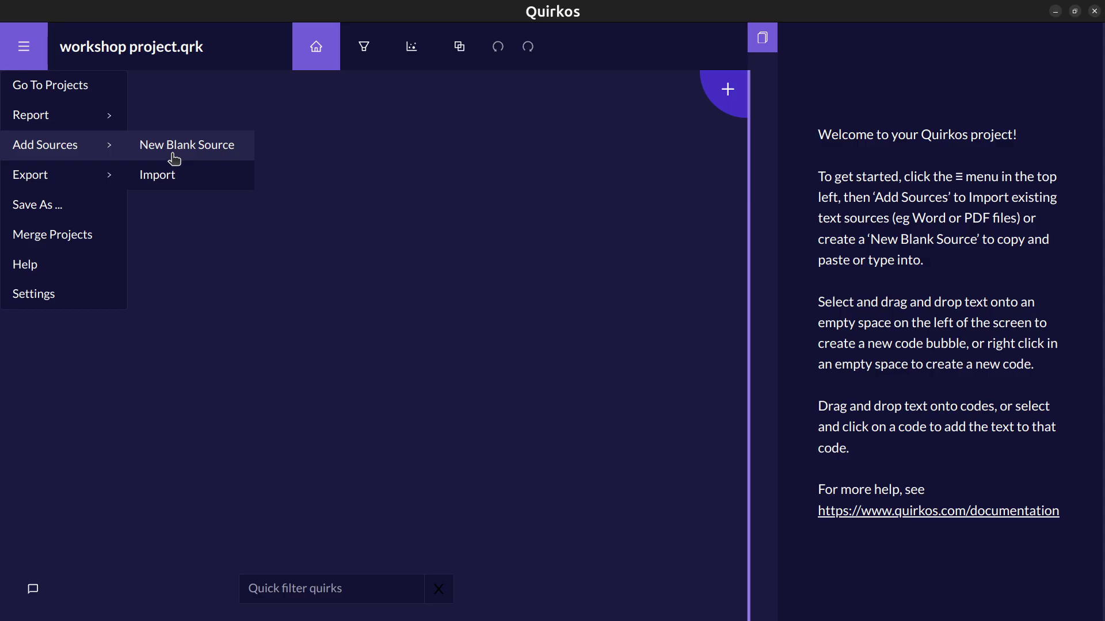
click(171, 181)
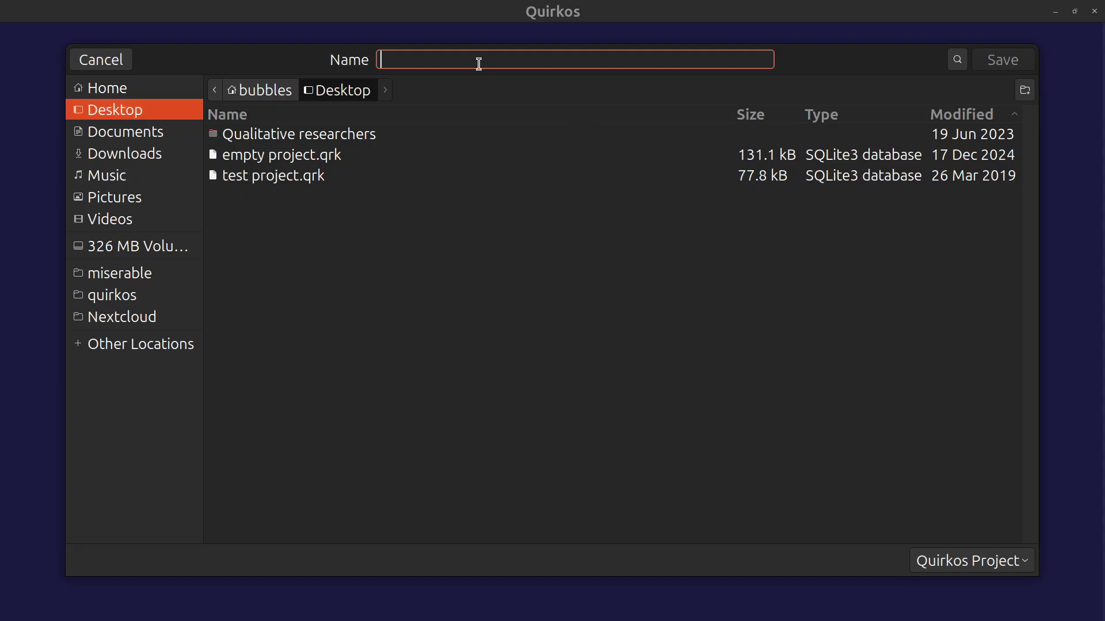
key(Escape)
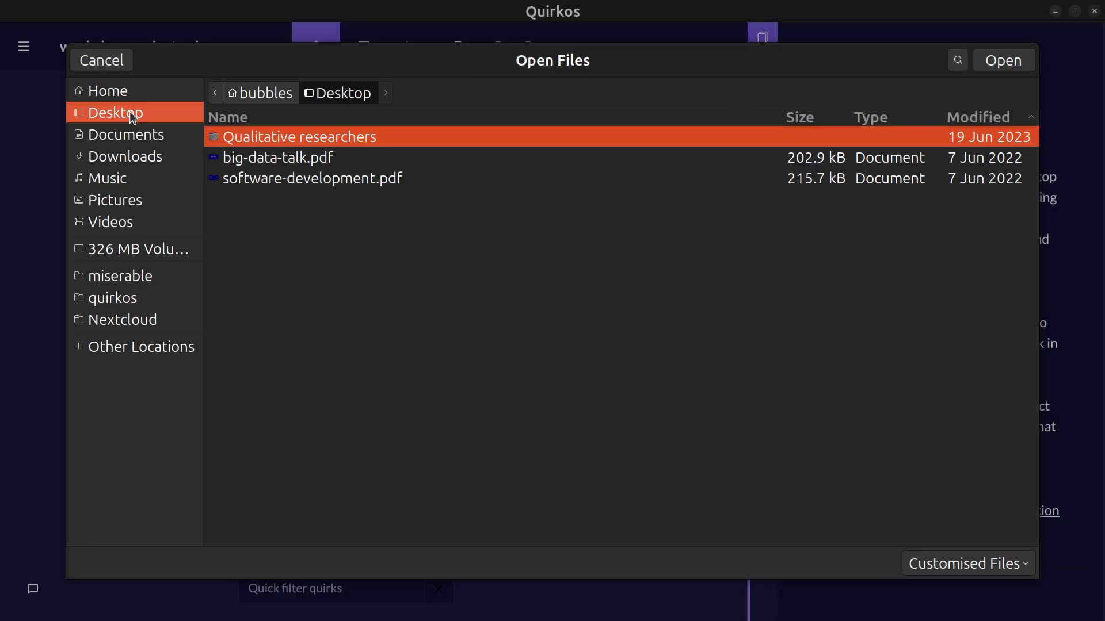
double_click(355, 138)
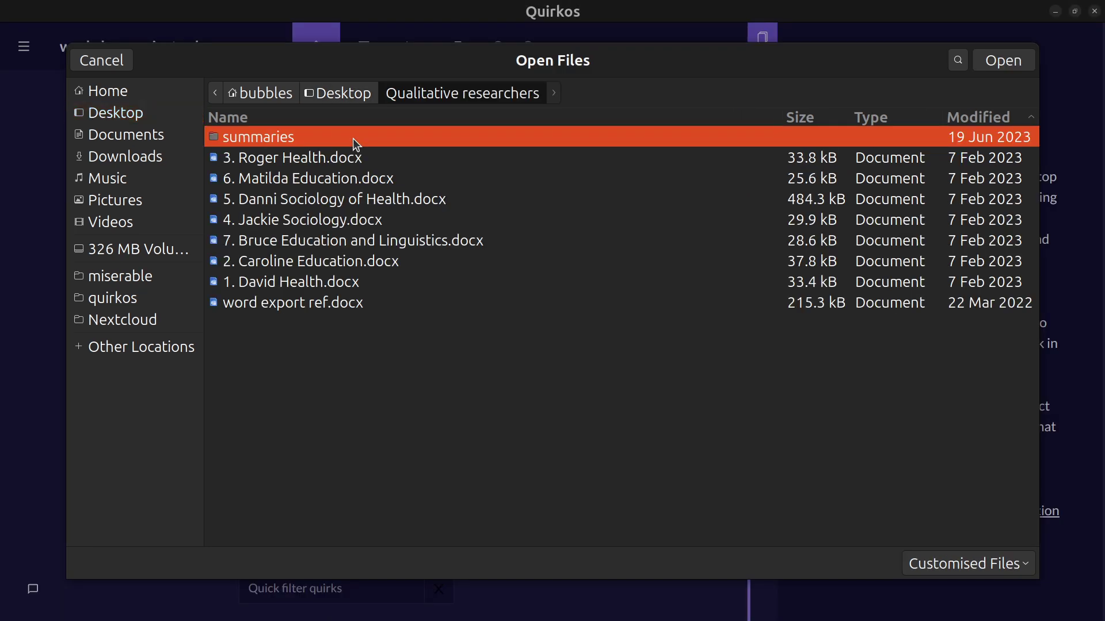
click(360, 283)
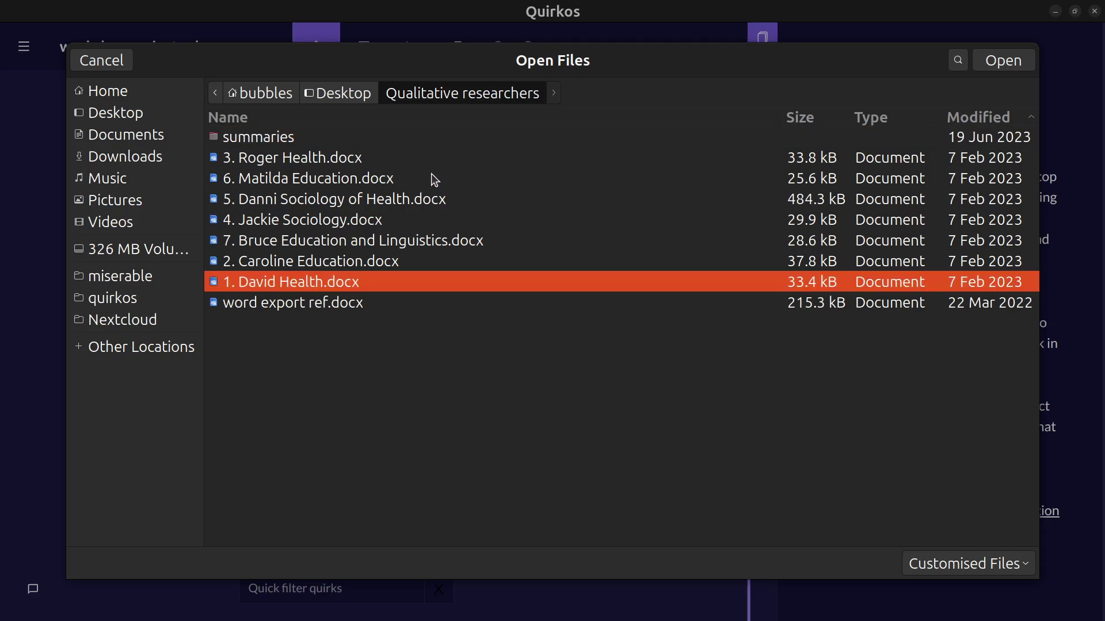
shift+click(358, 159)
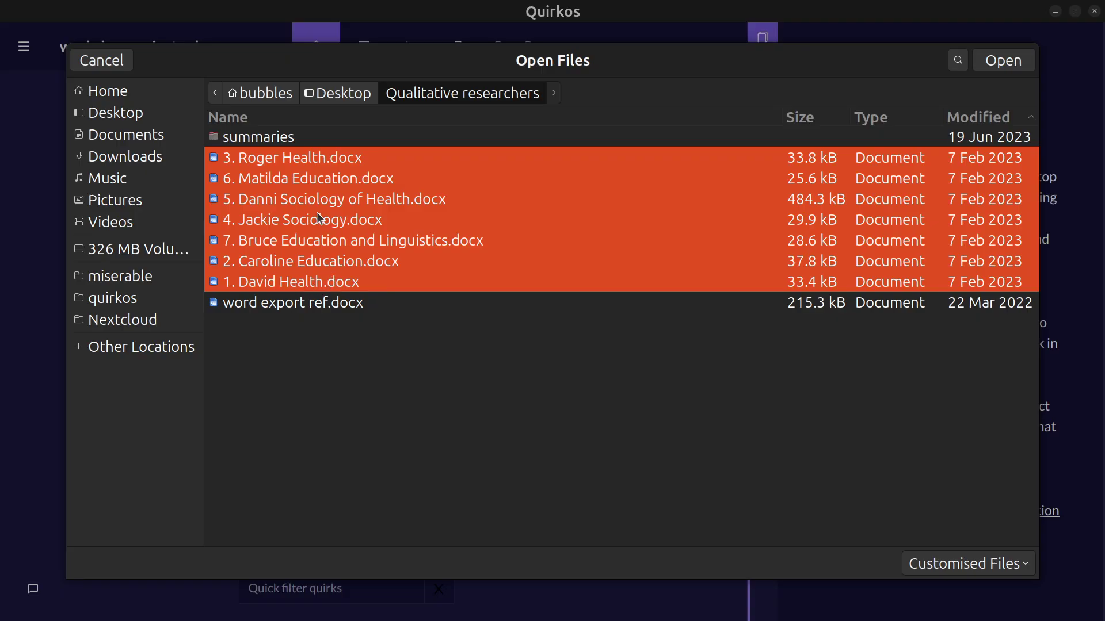
click(1001, 61)
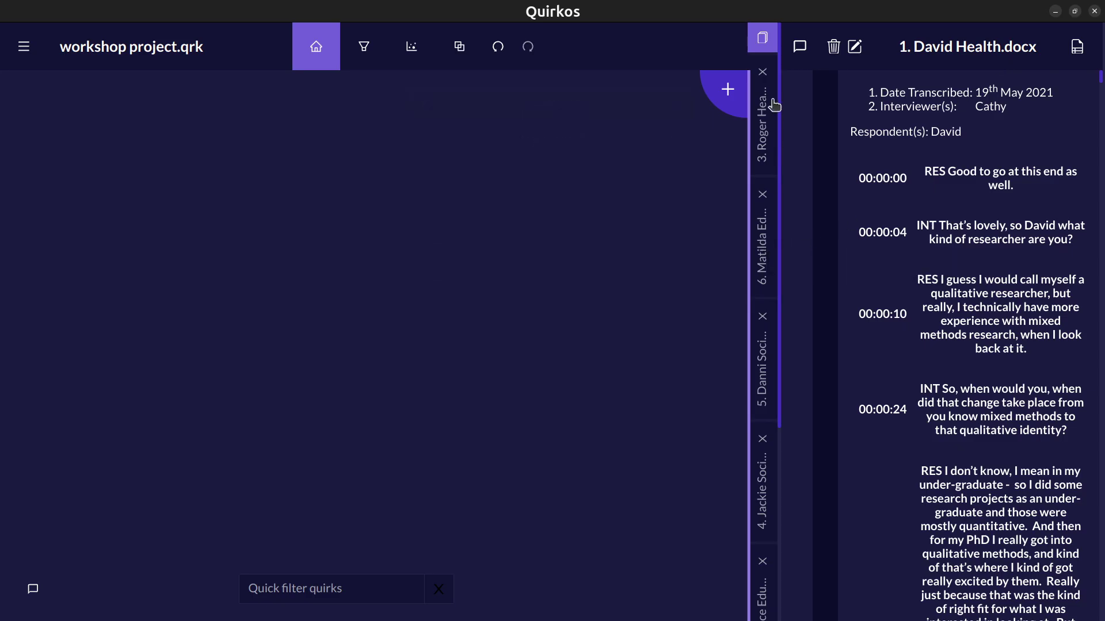
Flip through sources 3 and 6, ending on the 5. Sociology of Health transcript
click(764, 115)
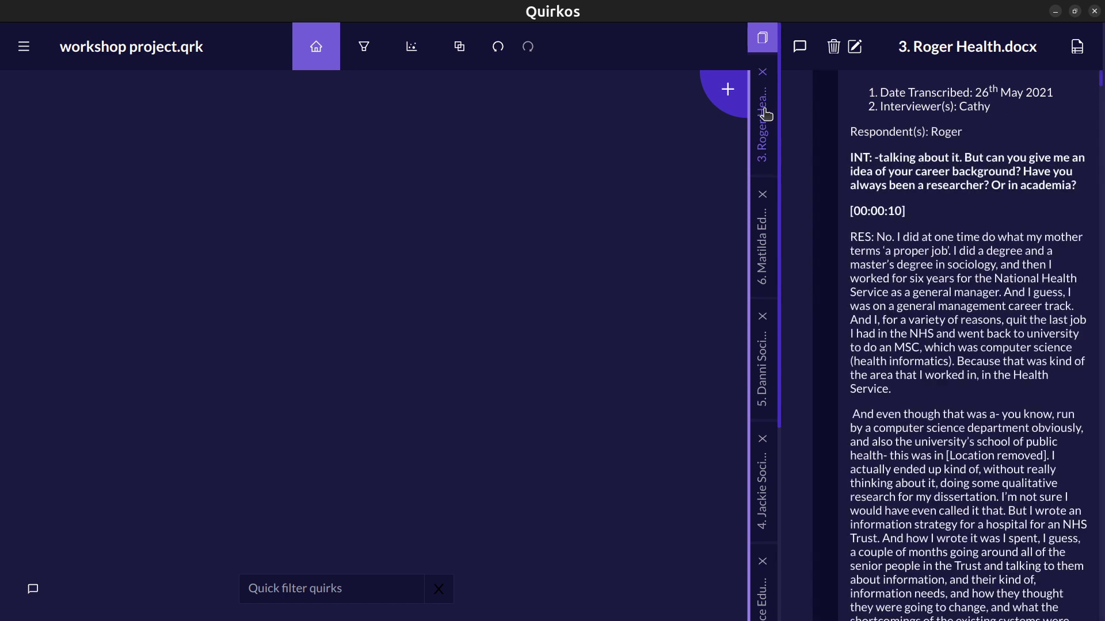
click(768, 251)
click(771, 367)
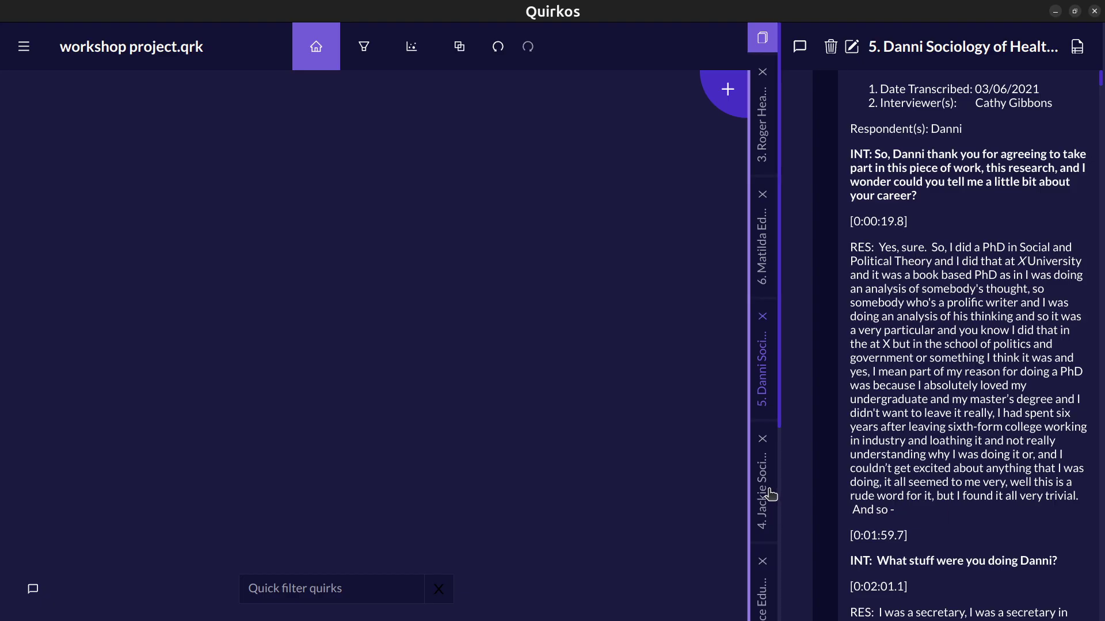
Start a new source property named Location with the value Edinburgh
click(1078, 52)
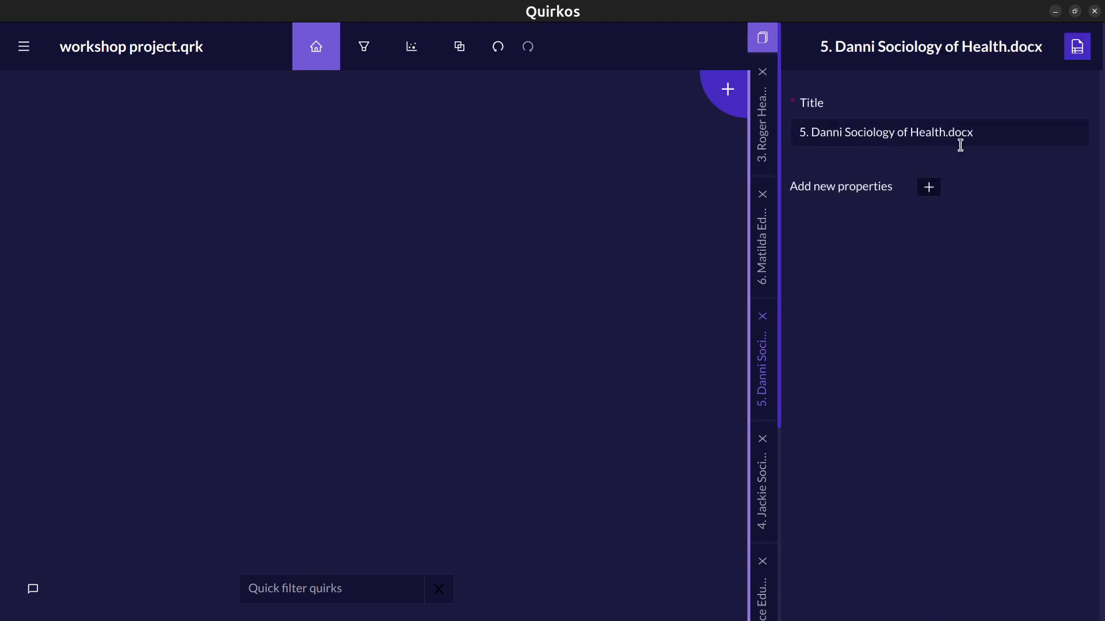
click(930, 187)
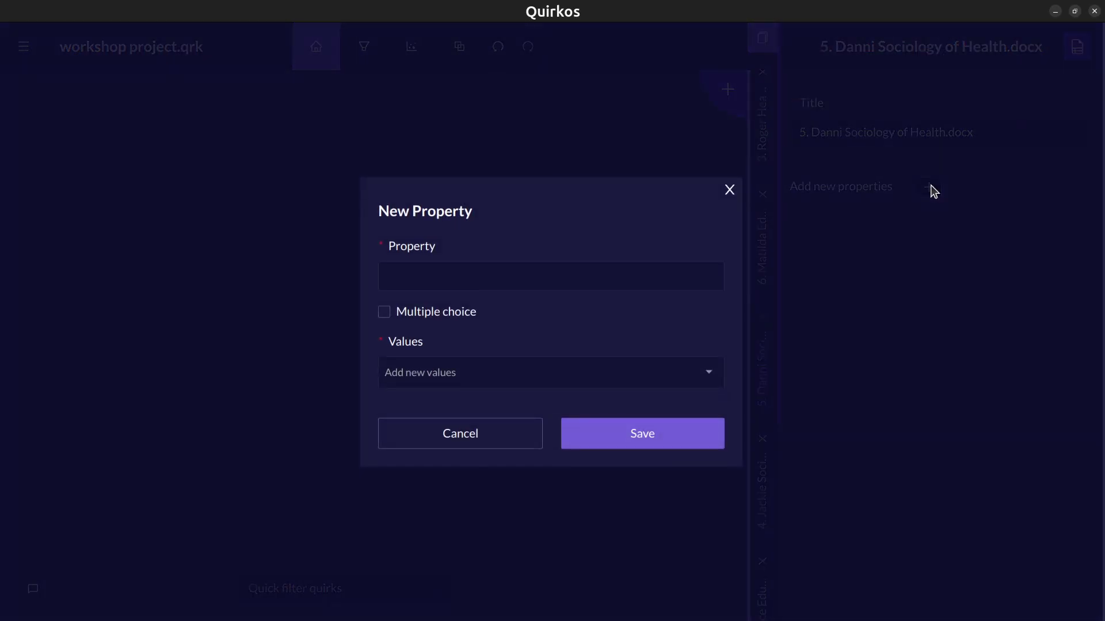
click(583, 283)
text(Location)
click(510, 370)
text(Edinburgh)
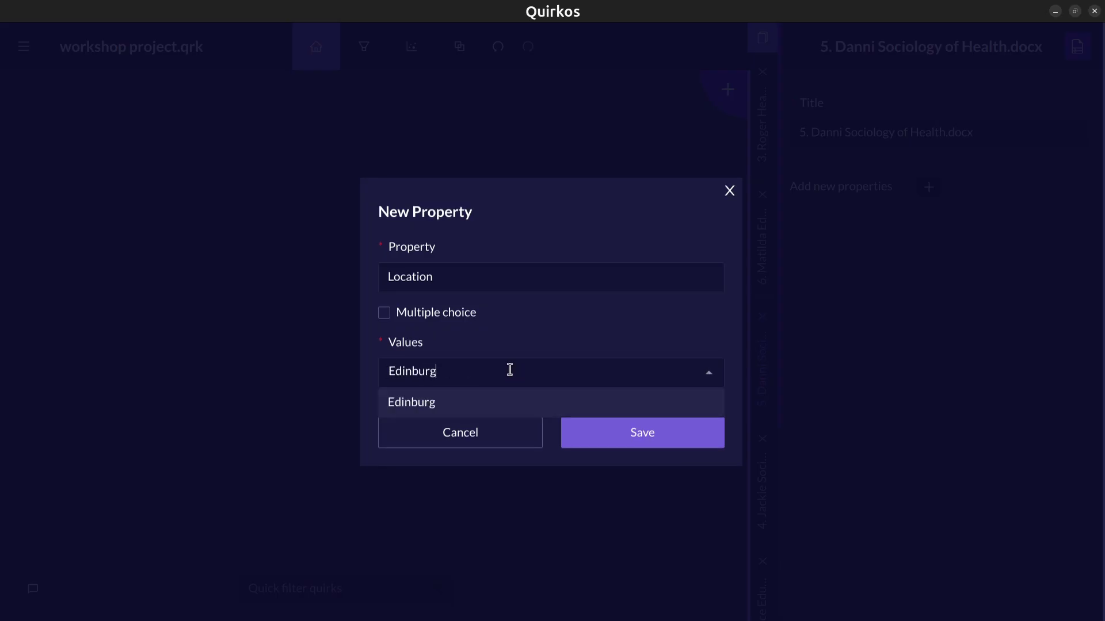
key(Return)
Add London and LA as Location values and save the property
click(512, 375)
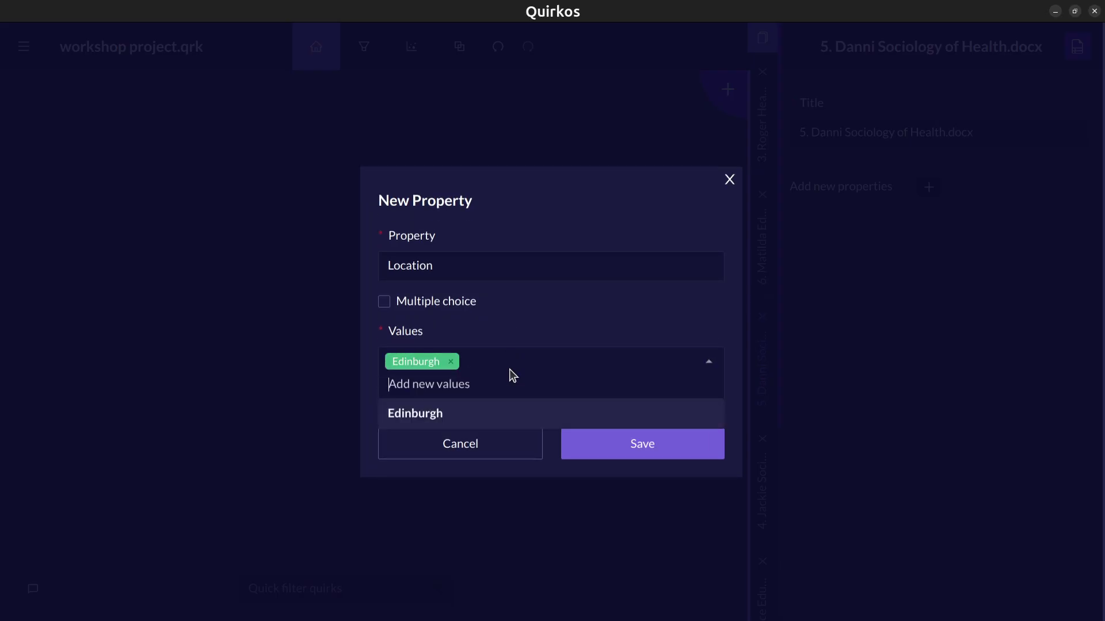
text(London)
key(Return)
click(570, 378)
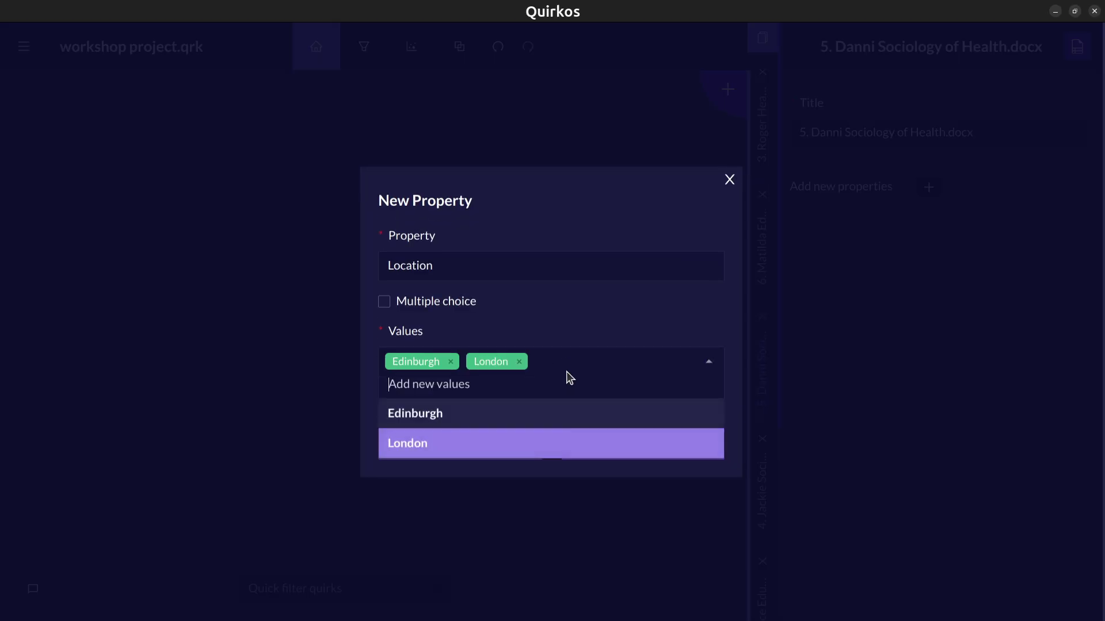
text(LA)
key(Return)
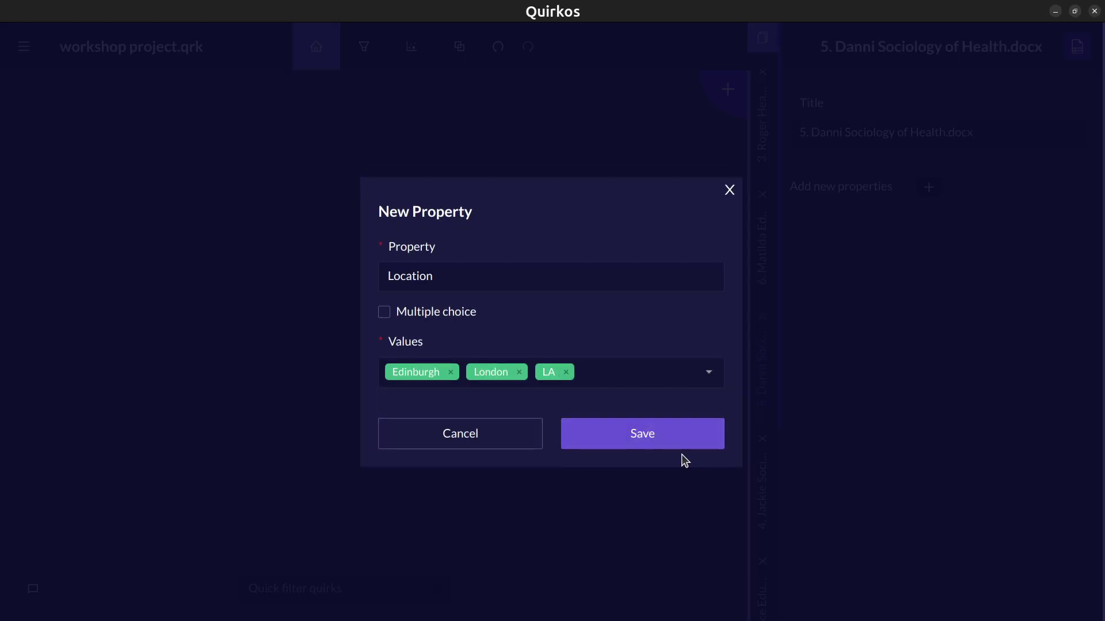
click(685, 440)
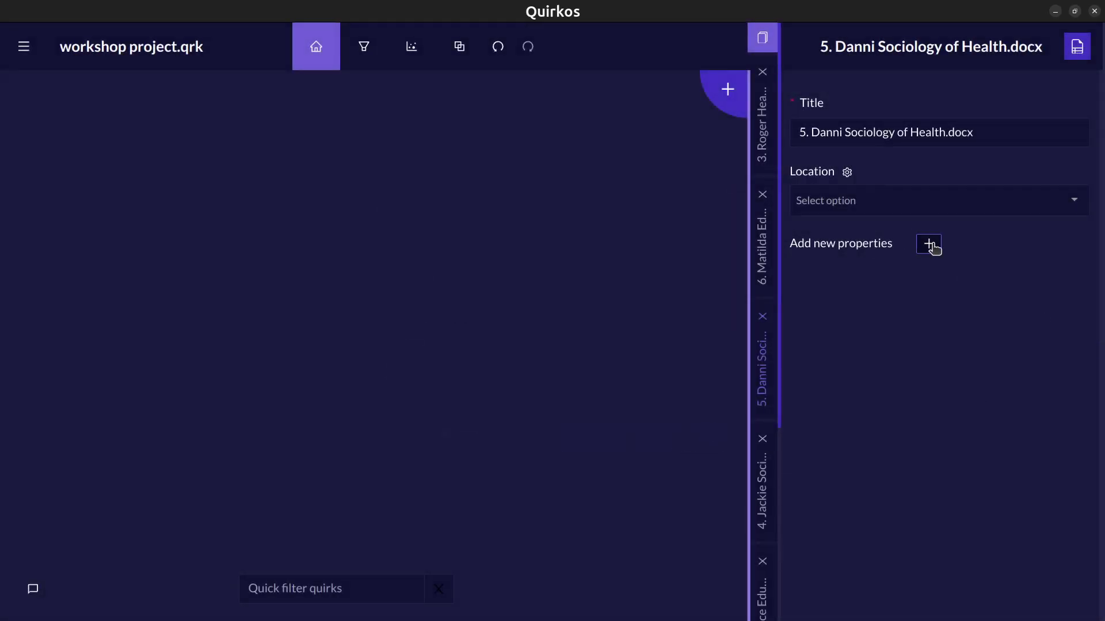
Define a Data type property: Semi-structured interviews, Survey responses, Journal articles
click(929, 244)
click(543, 275)
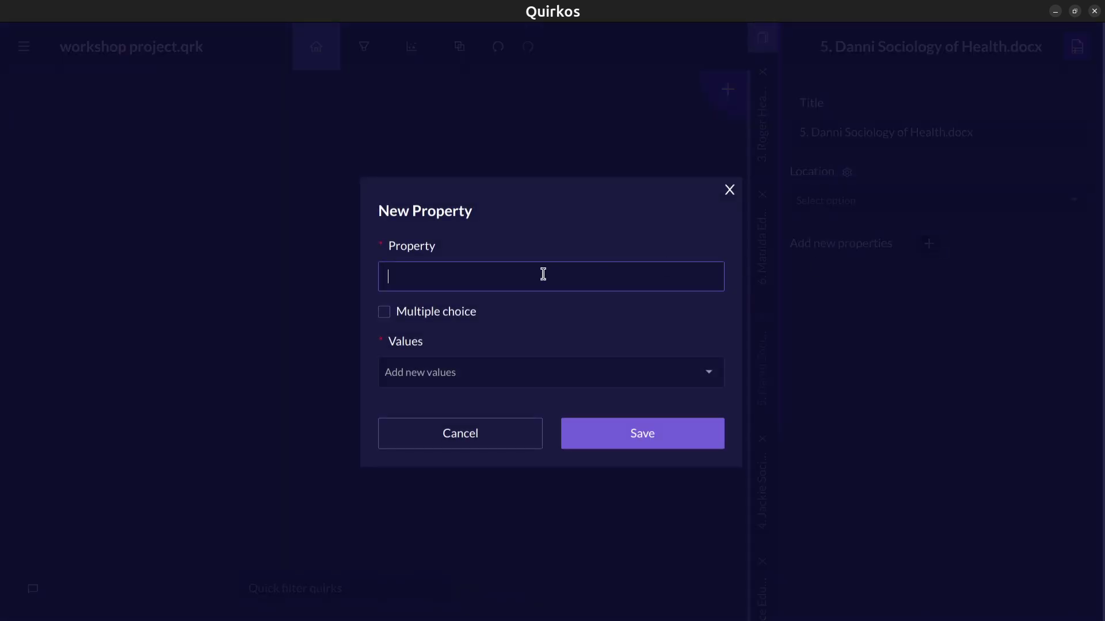
text(Data type)
click(445, 374)
text(Semi-)
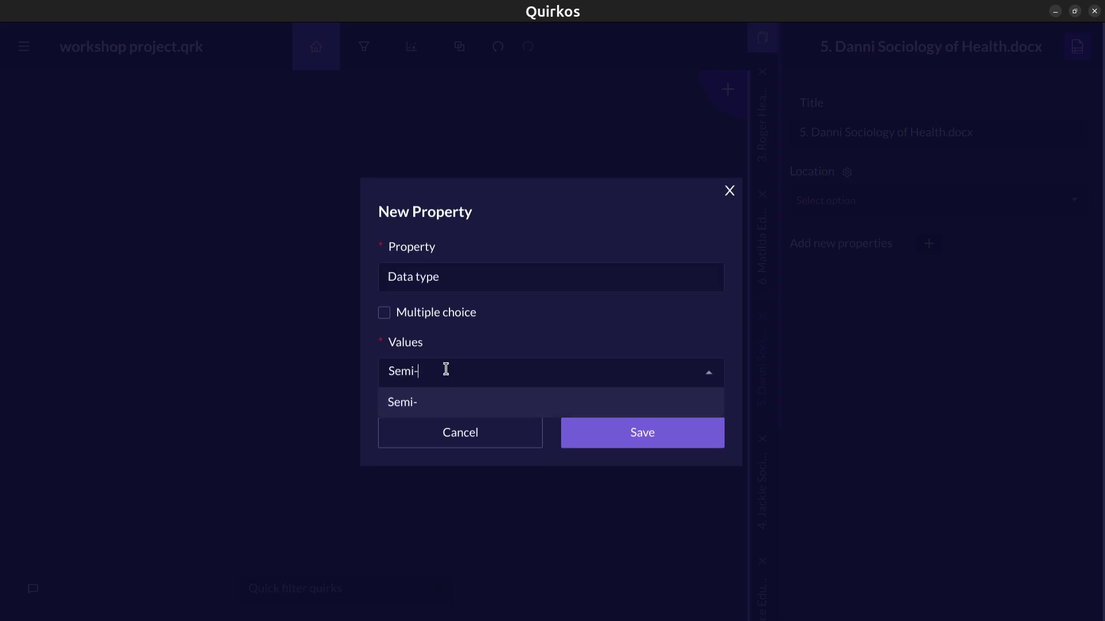
text(structured interviews)
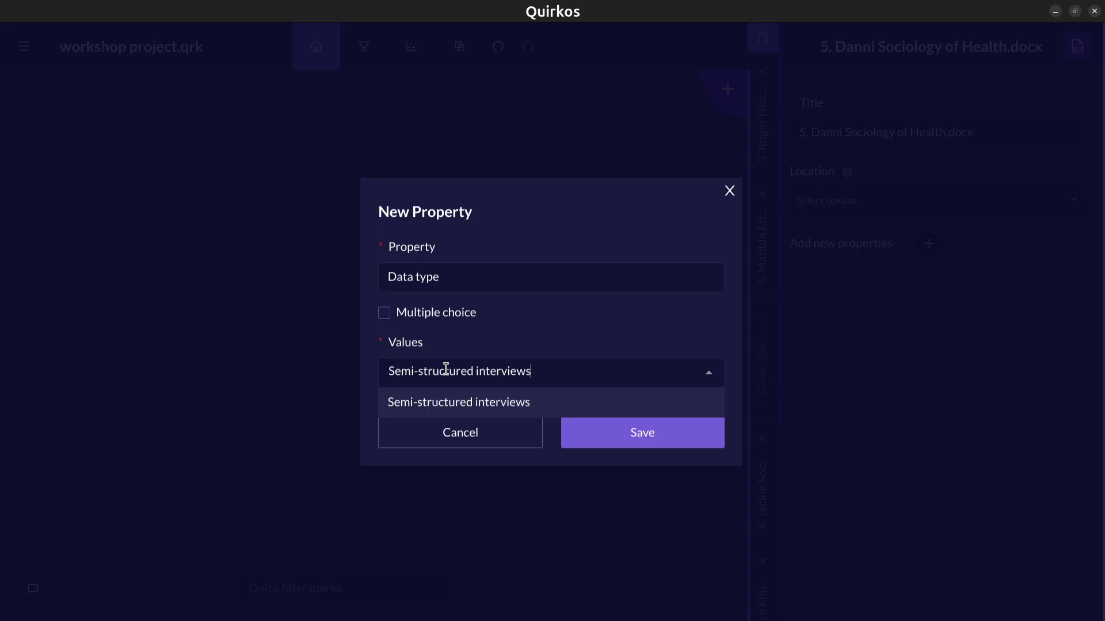
key(Return)
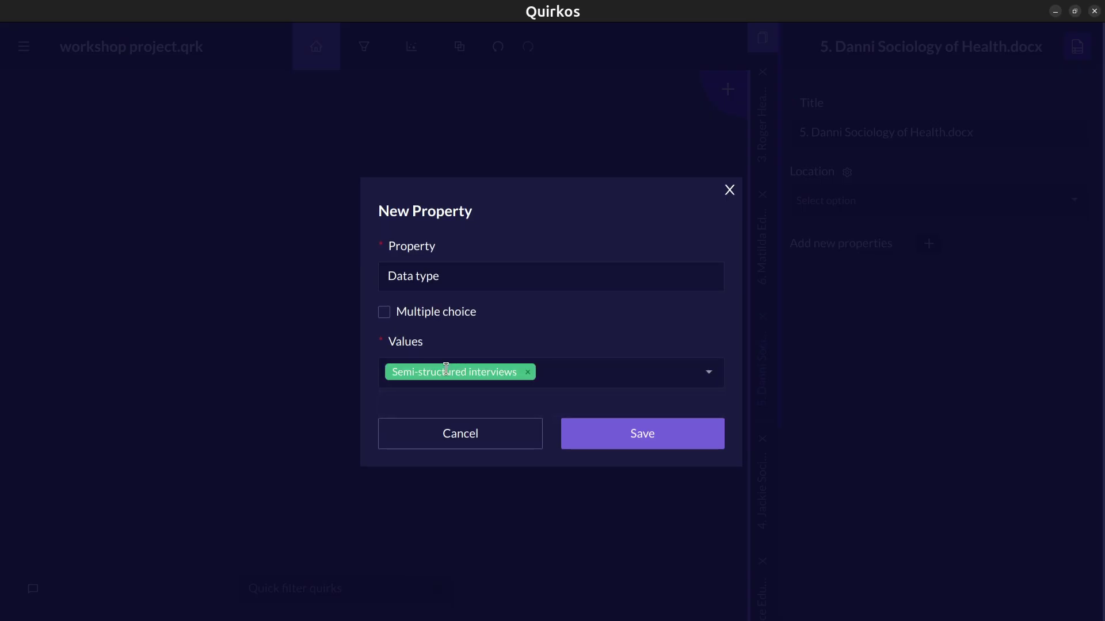
click(621, 374)
text(Survey)
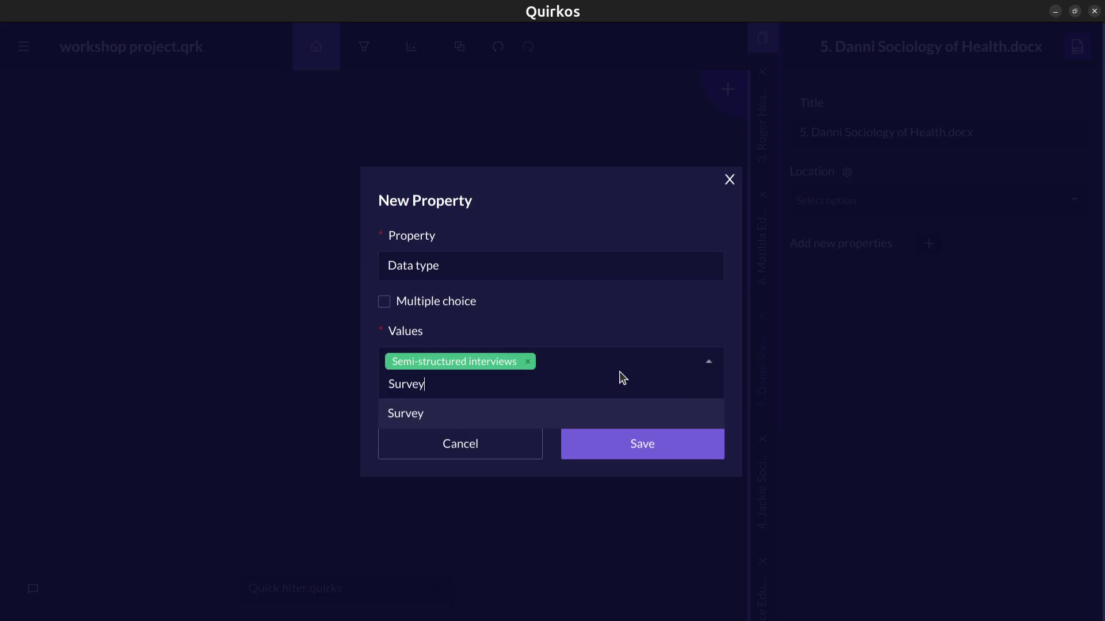
text( responses)
key(Return)
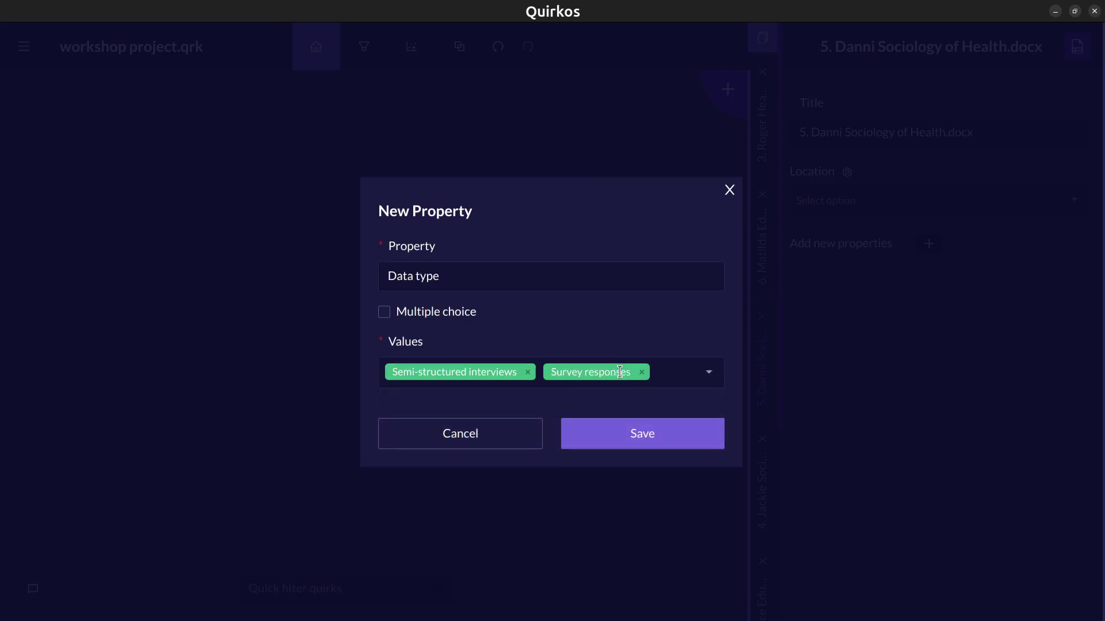
click(681, 380)
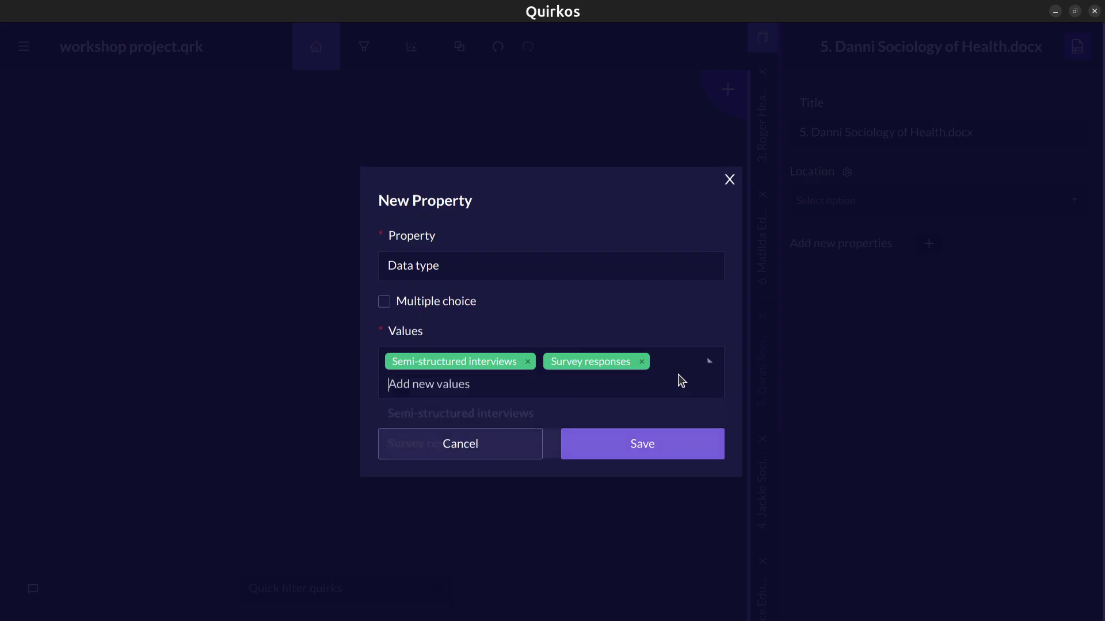
text(Jou)
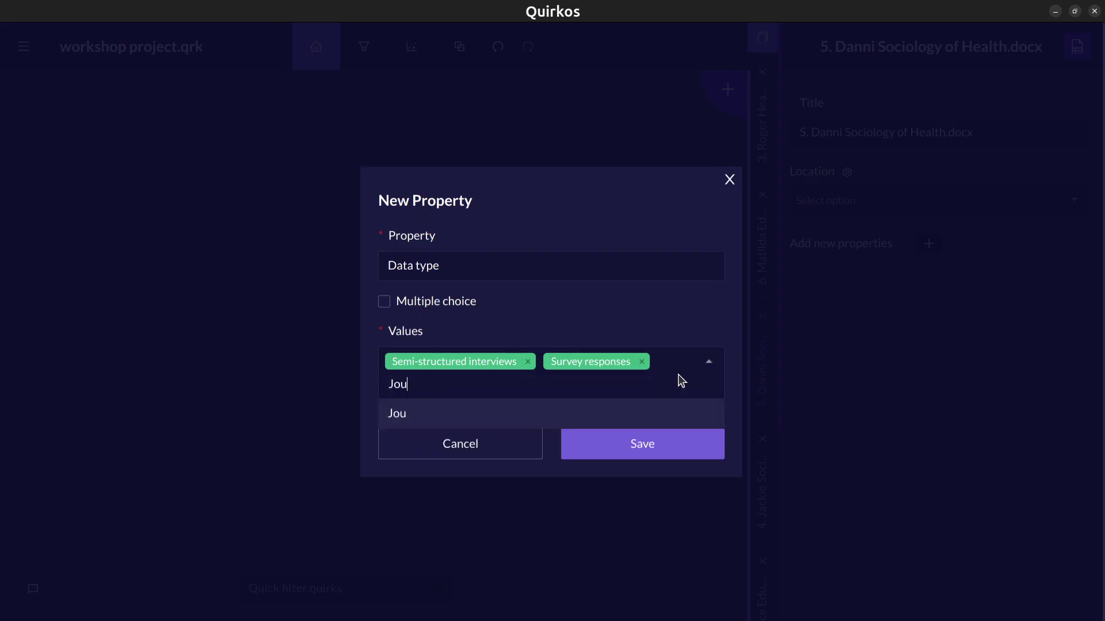
text(rnal articles)
key(Return)
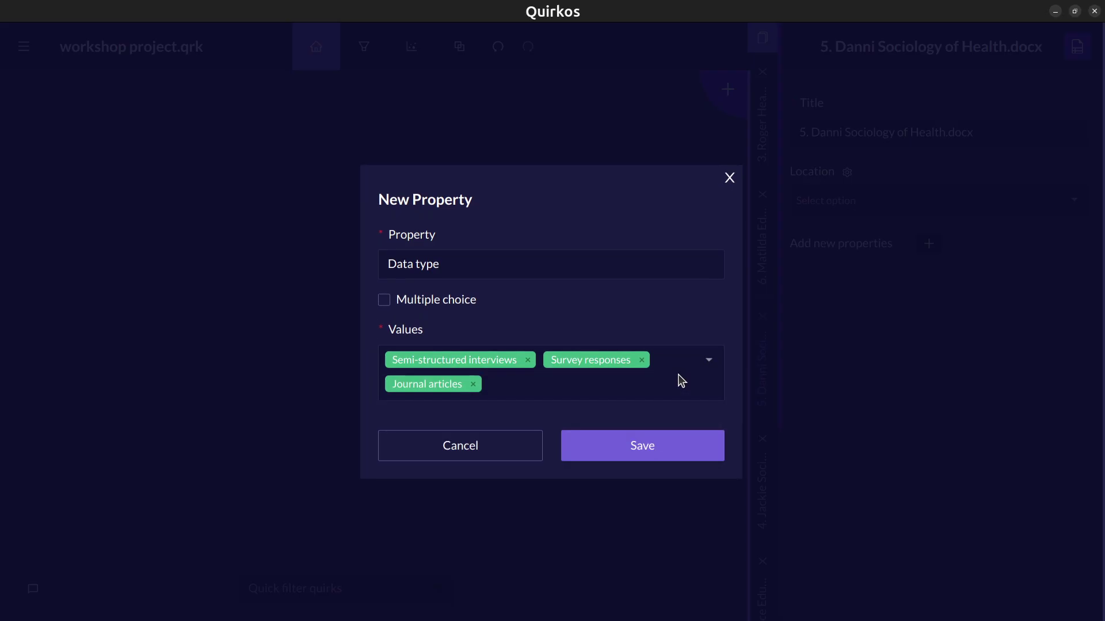
Save Data type, then set source 5 to Edinburgh and Semi-structured interviews
click(644, 448)
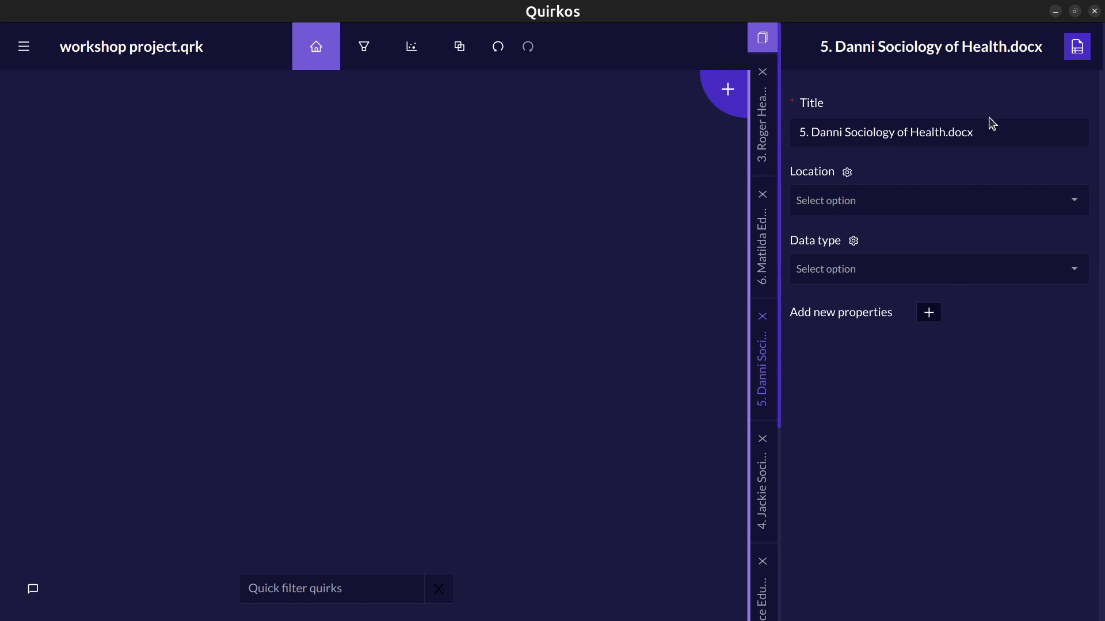
click(856, 194)
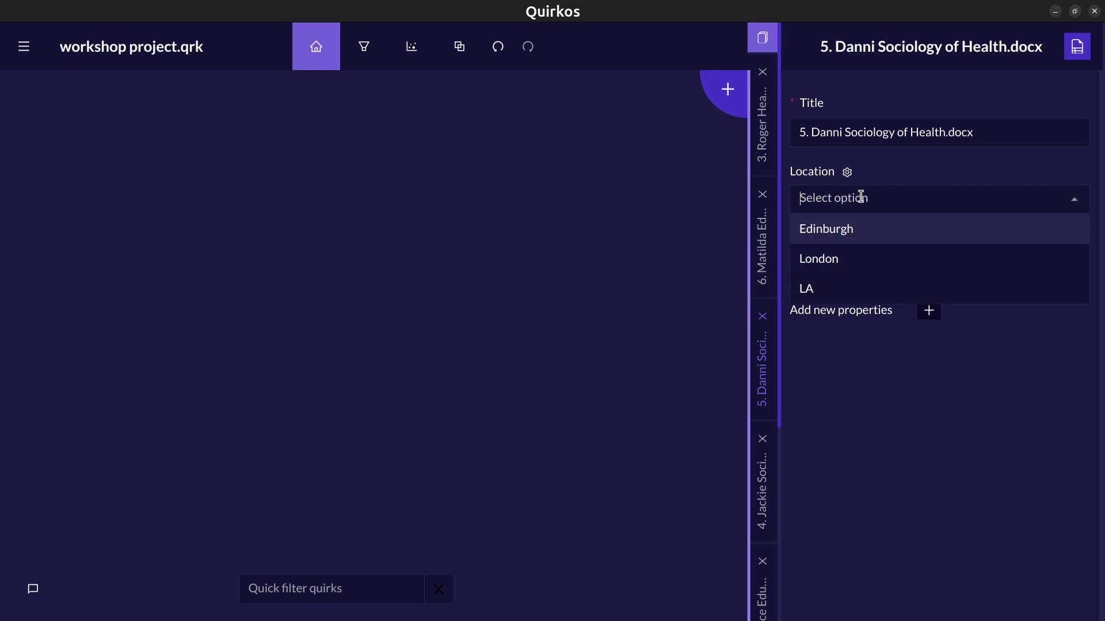
click(946, 241)
click(879, 267)
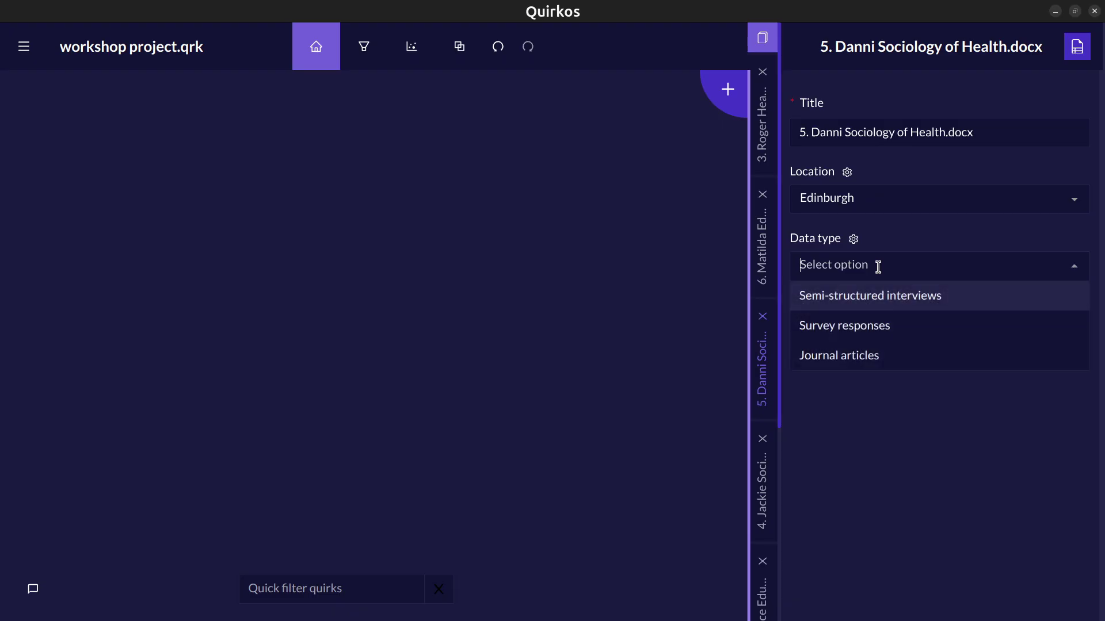
click(886, 299)
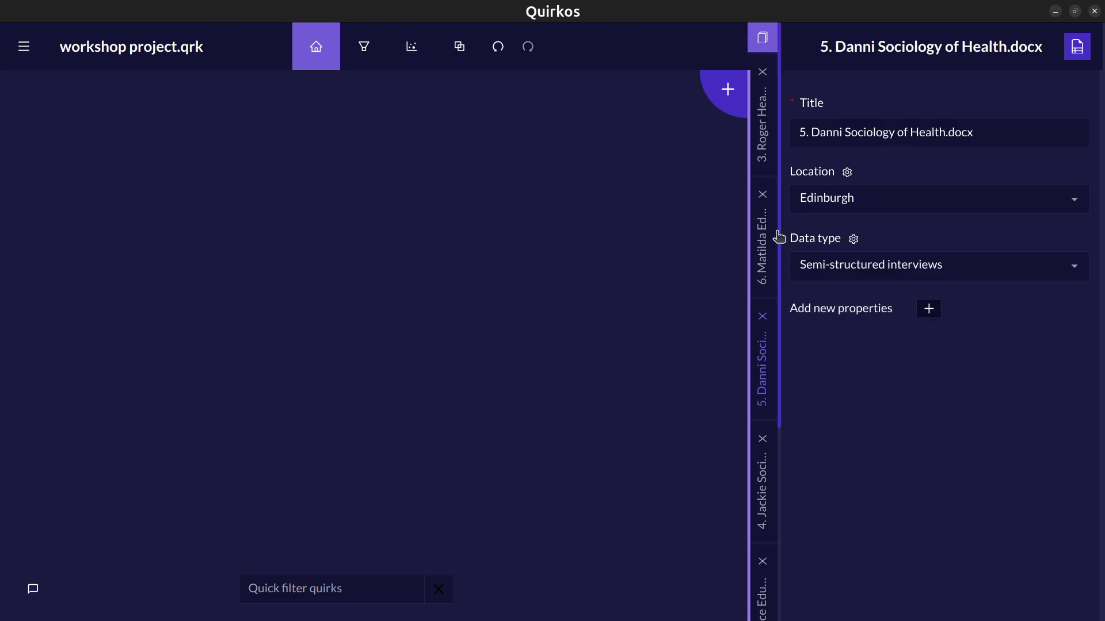
Set source 6 (Education) to London and Semi-structured interviews
click(759, 236)
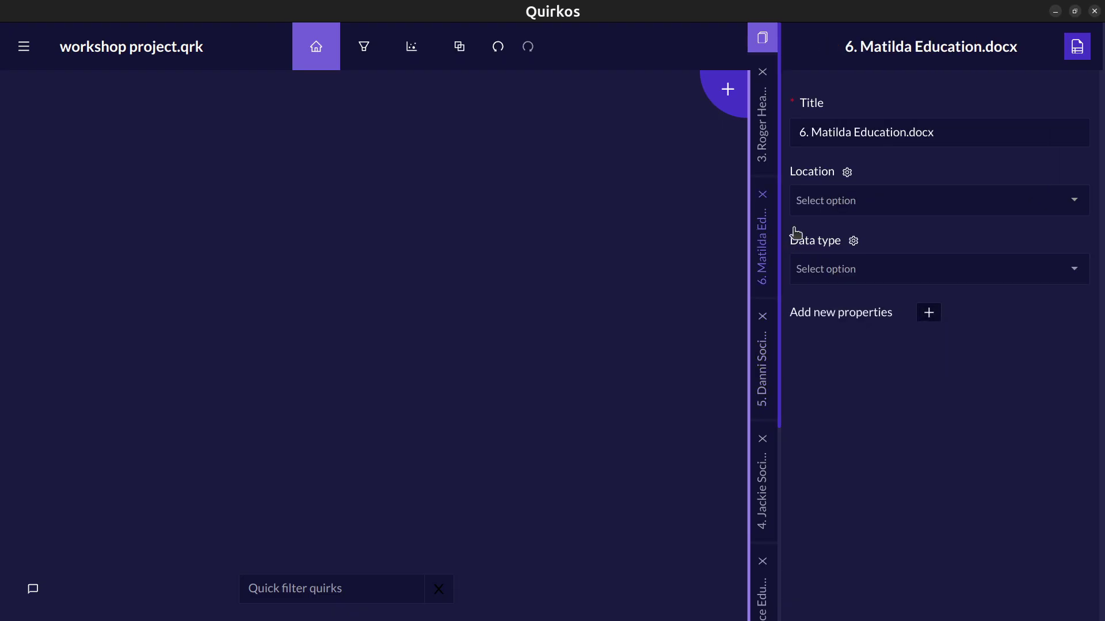
click(933, 201)
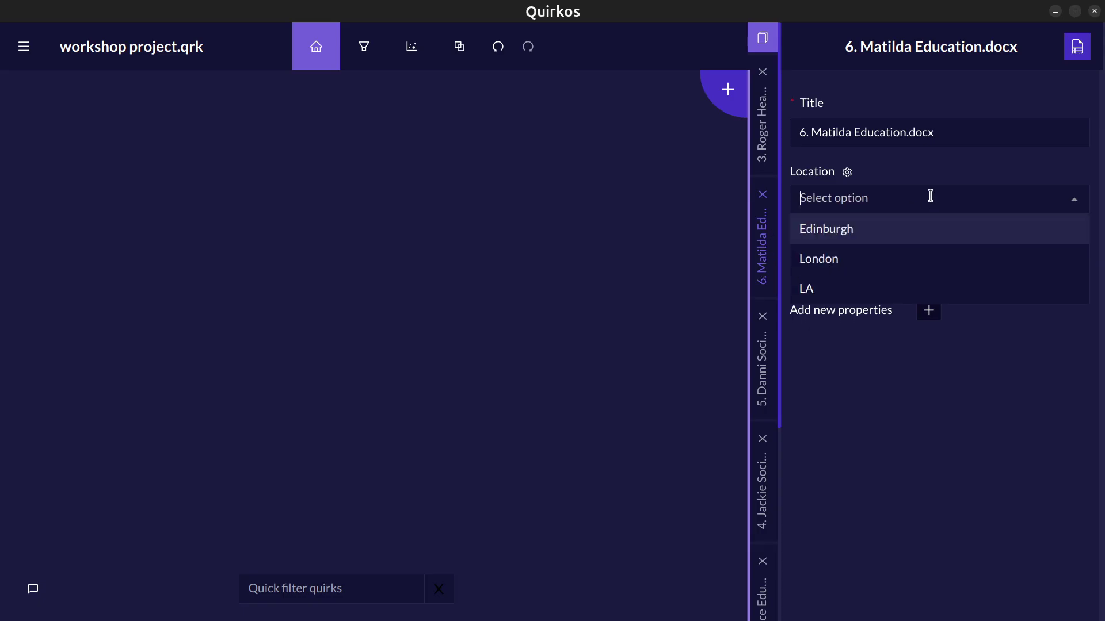
click(856, 258)
click(884, 270)
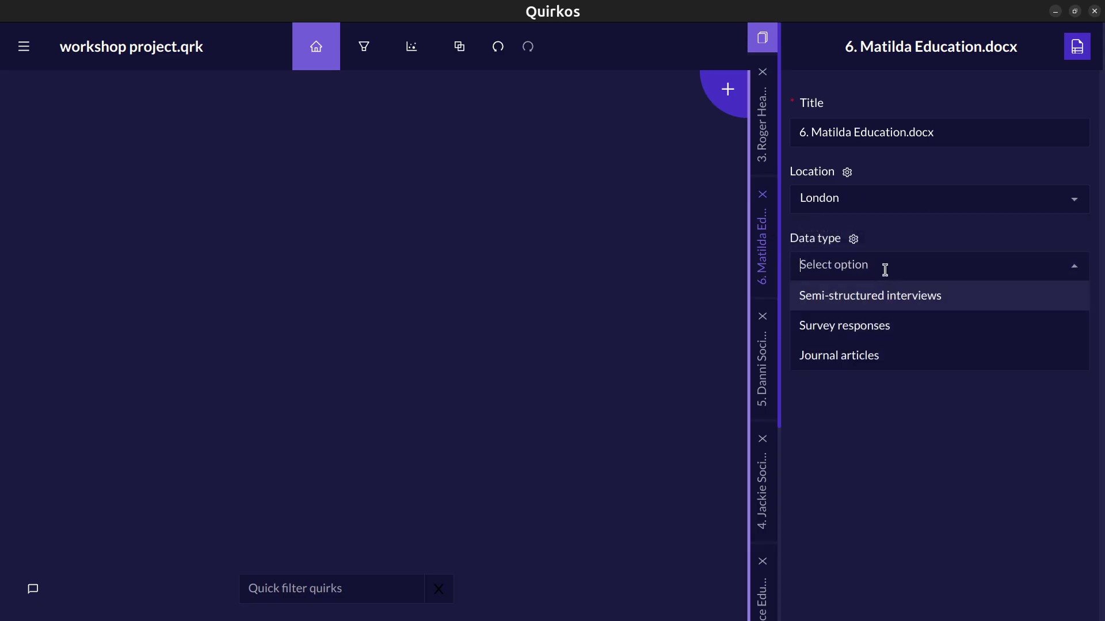
click(874, 294)
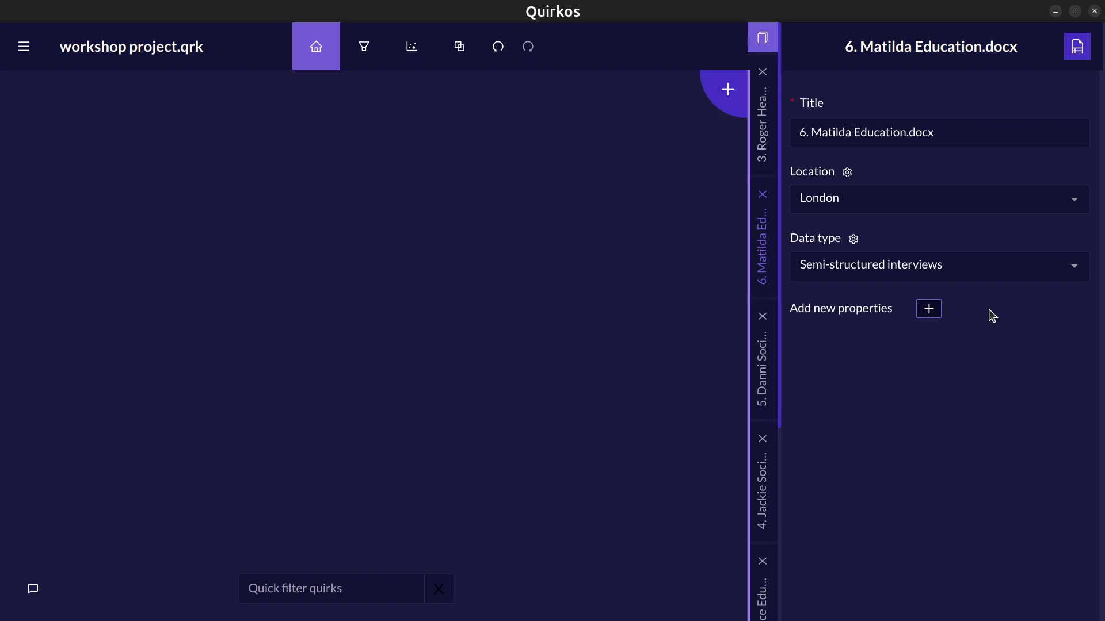
Drag the 'messy work history' sentence onto the canvas as a quirk titled Messy Journey
click(1076, 48)
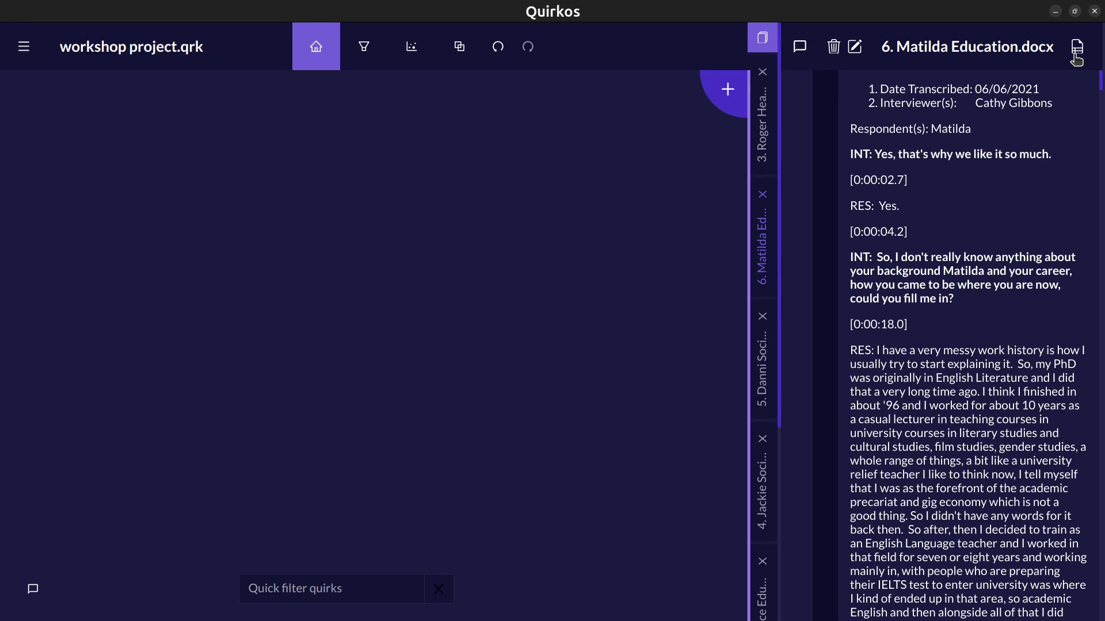
scroll(971, 371, down, 5)
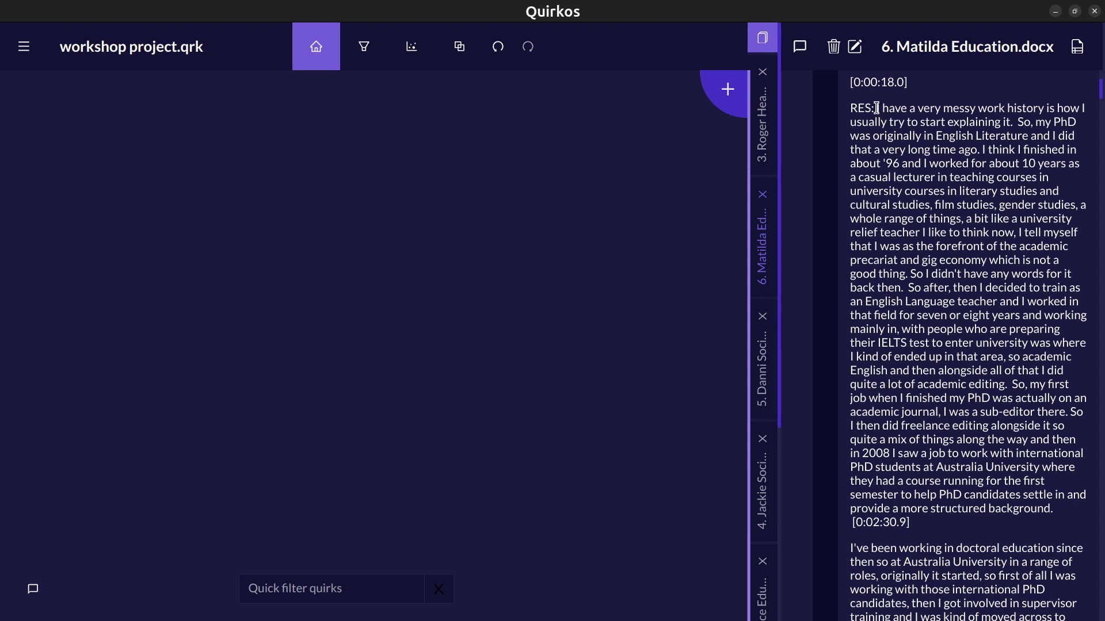
drag(877, 108, 1013, 122)
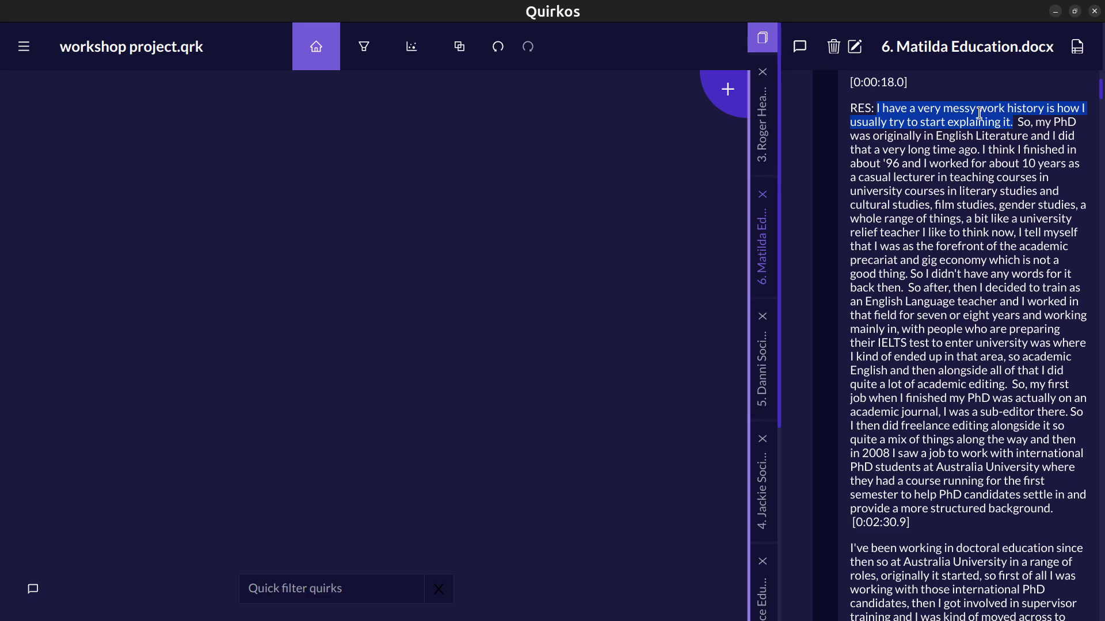
drag(980, 114, 318, 214)
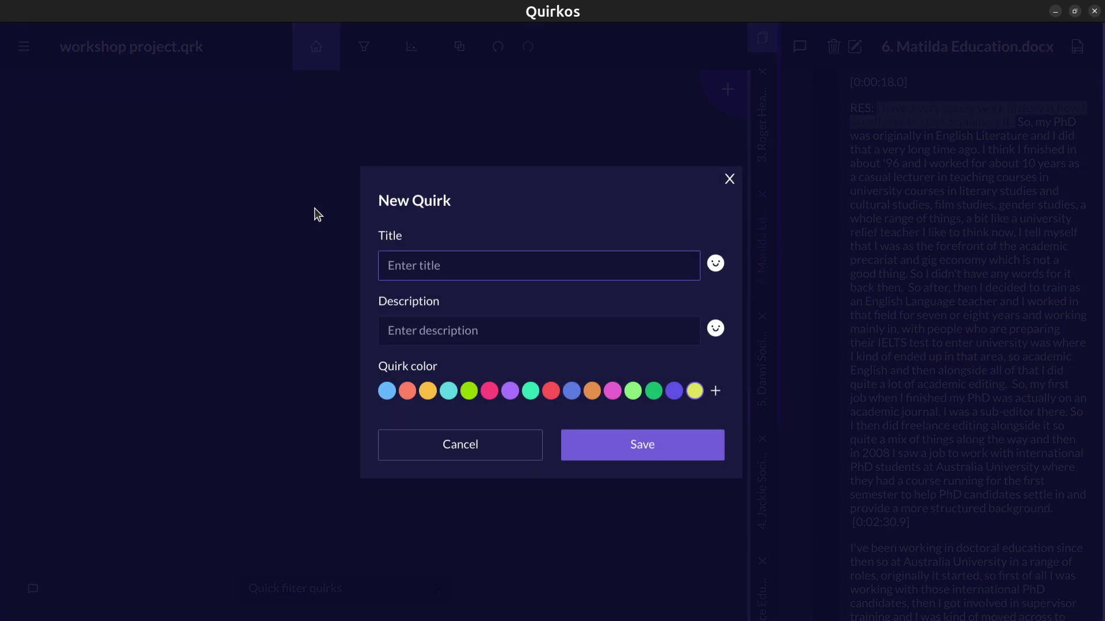
text(Messy Journey)
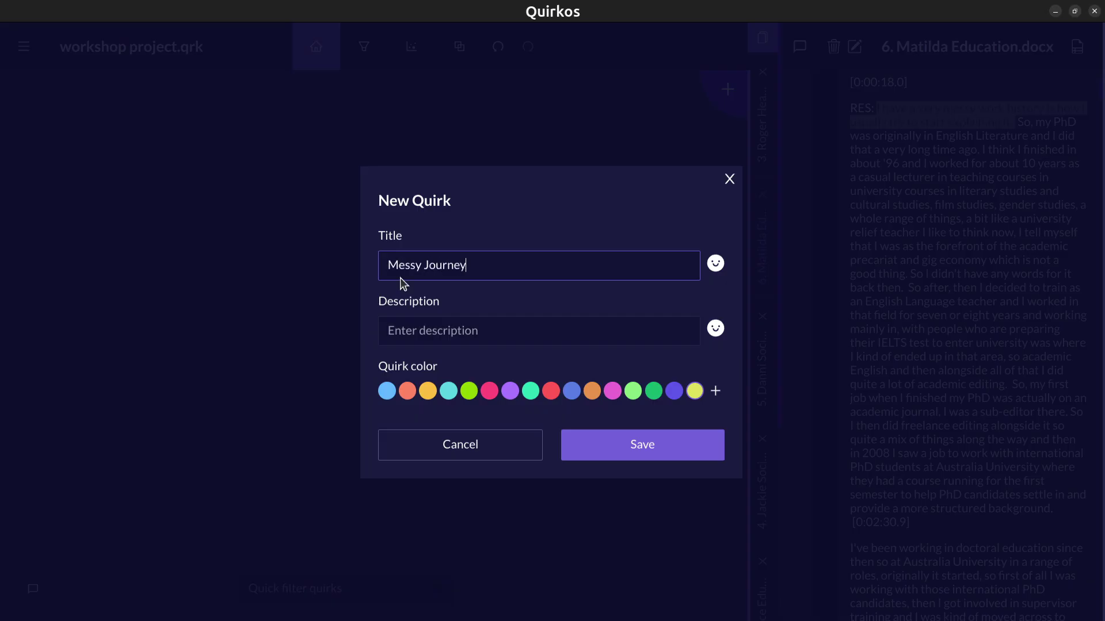
Give the quirk a wink emoji description and a custom green colour, then save it
click(523, 334)
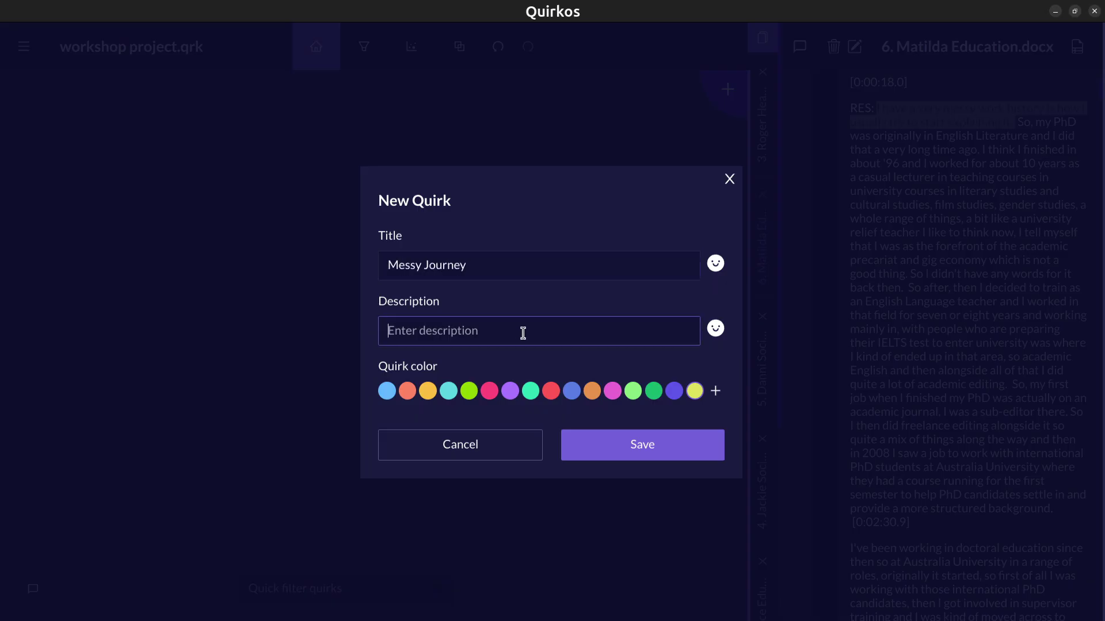
click(715, 328)
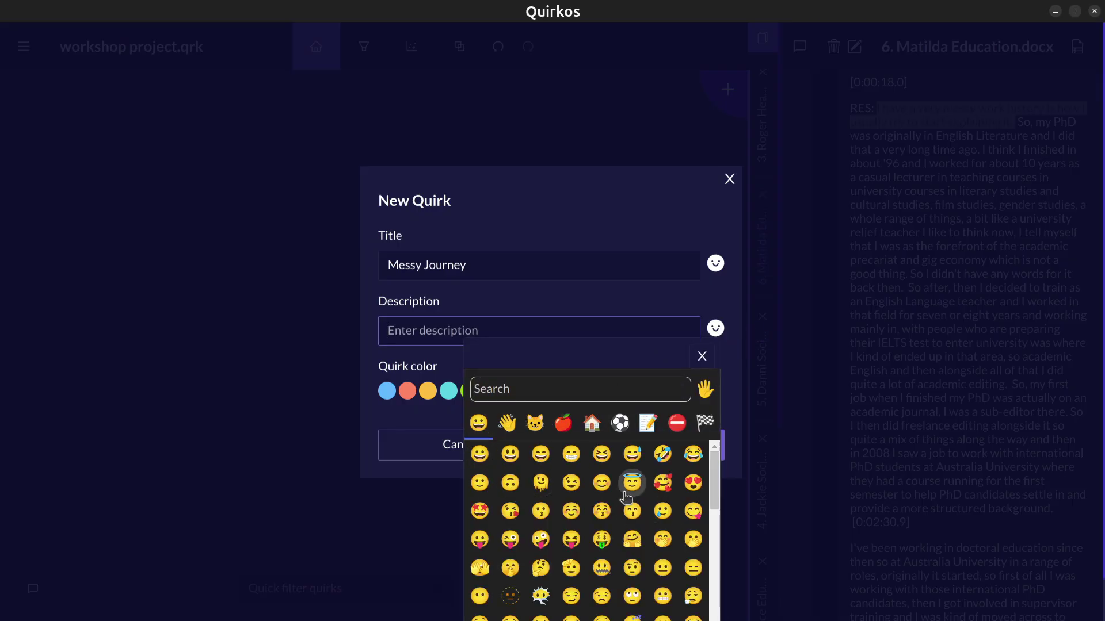
click(572, 484)
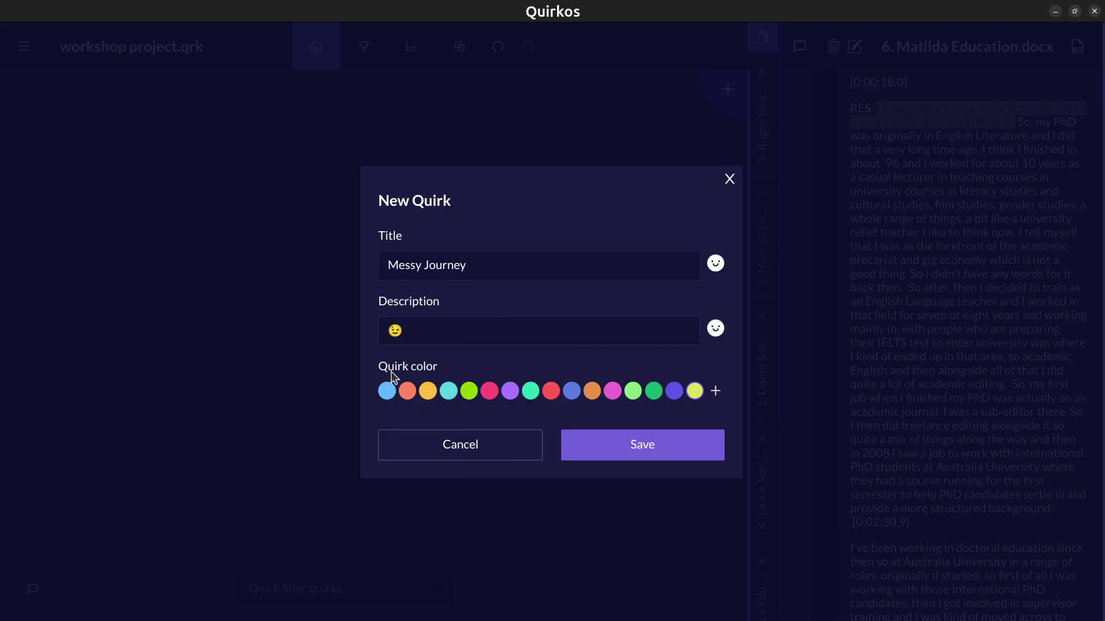
click(715, 390)
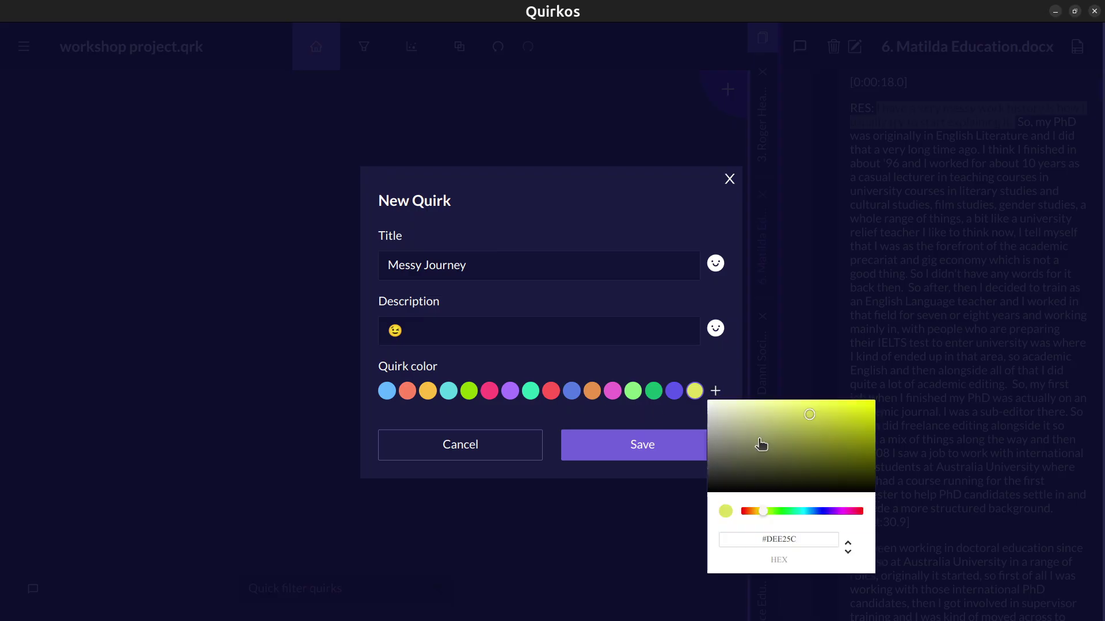
click(848, 443)
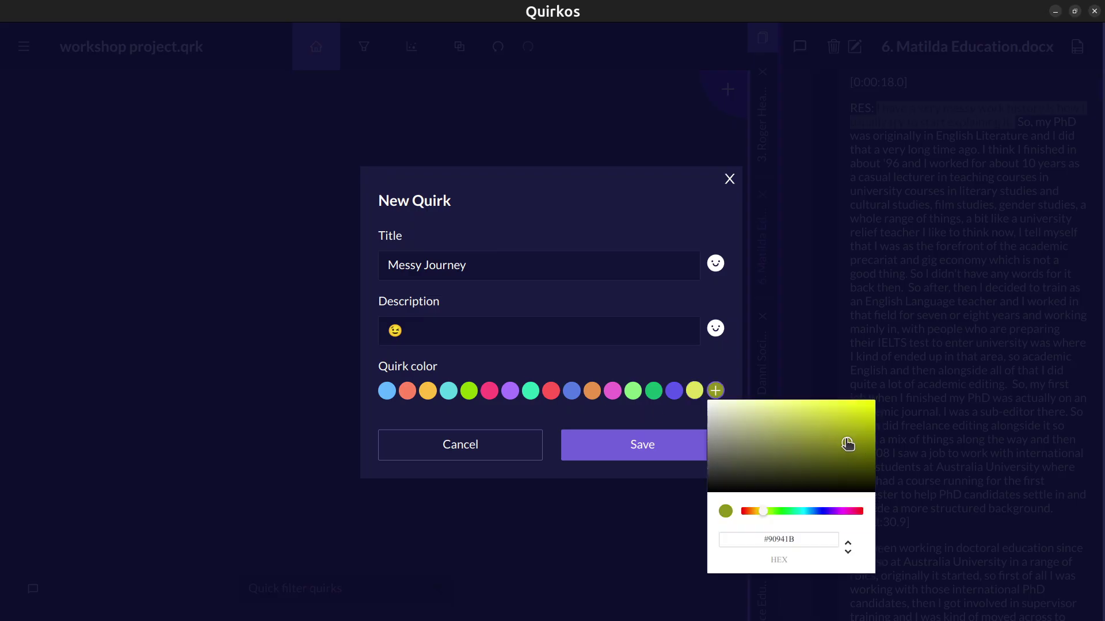
click(792, 511)
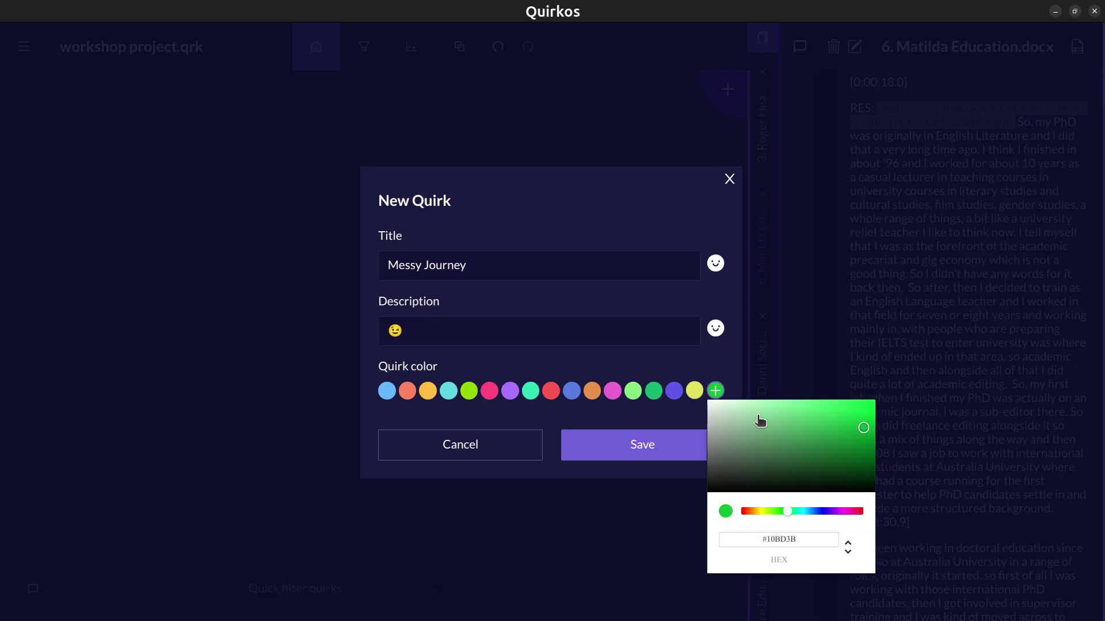
click(633, 422)
click(647, 446)
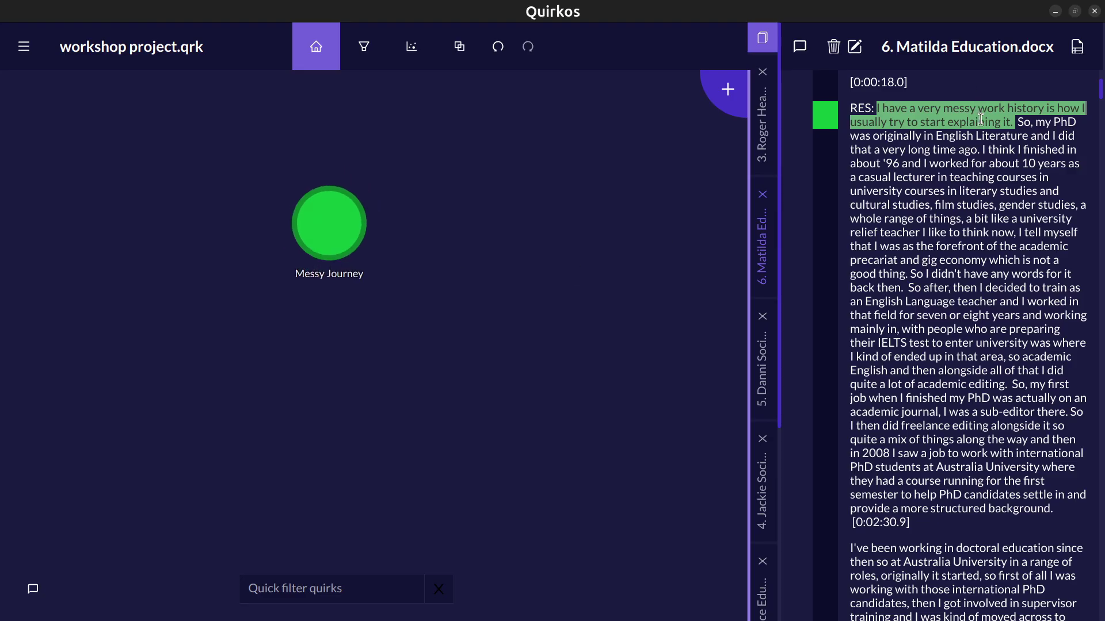
click(984, 151)
drag(984, 152, 357, 221)
drag(921, 246, 940, 316)
drag(993, 260, 331, 220)
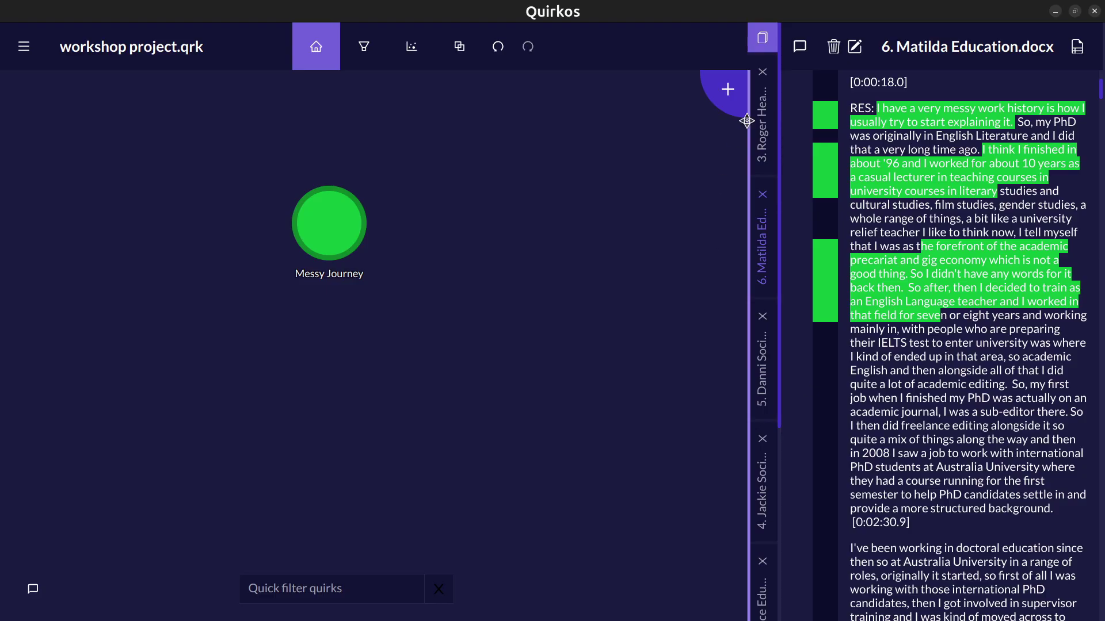
Create a red quirk named Studies
click(729, 92)
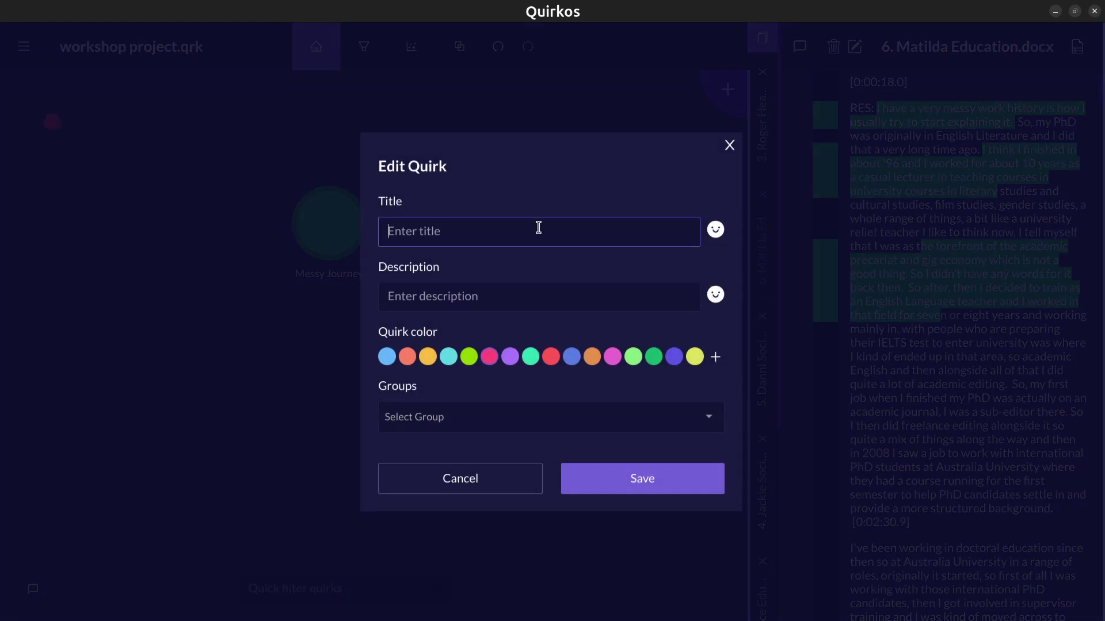
text(Studies)
click(551, 358)
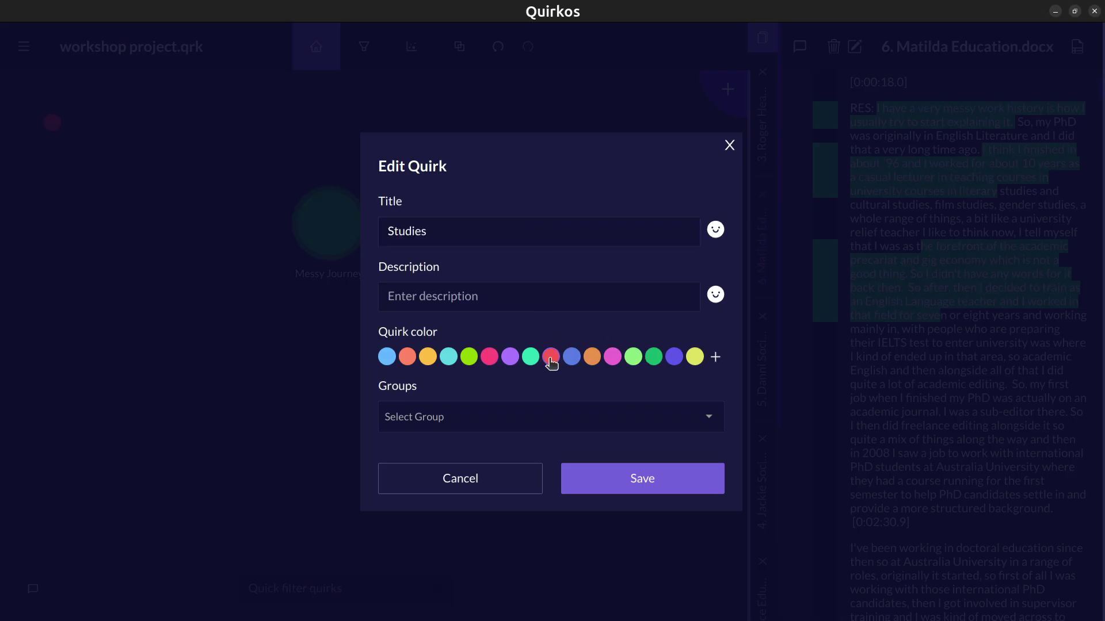
click(649, 495)
Code the passage about entering university and academic editing to Studies
drag(51, 122, 517, 292)
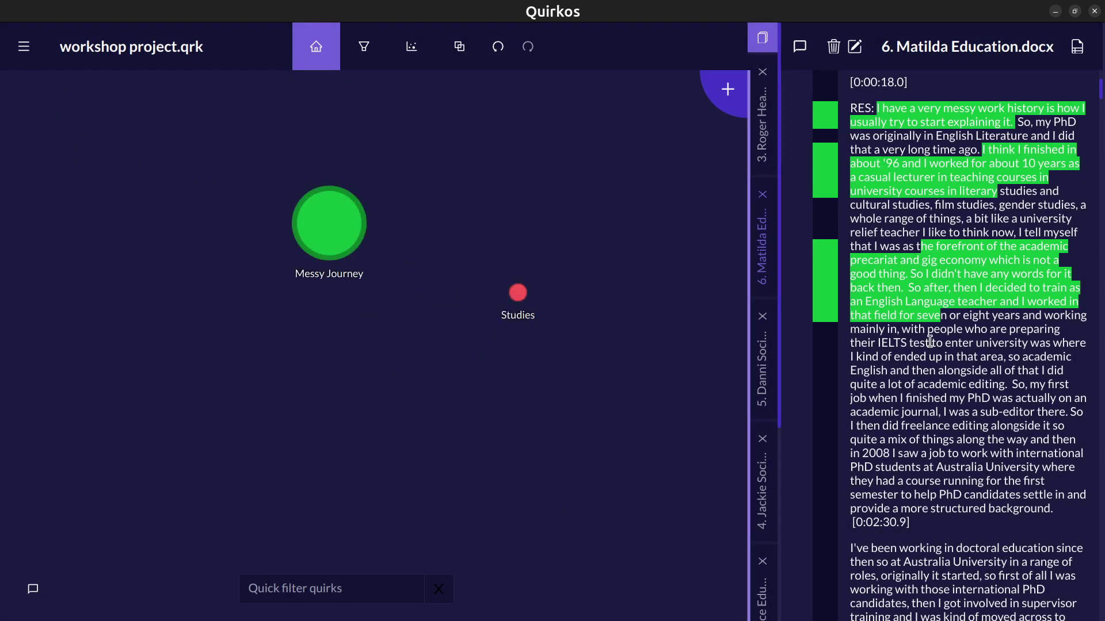
drag(932, 342, 959, 412)
drag(1011, 380, 518, 292)
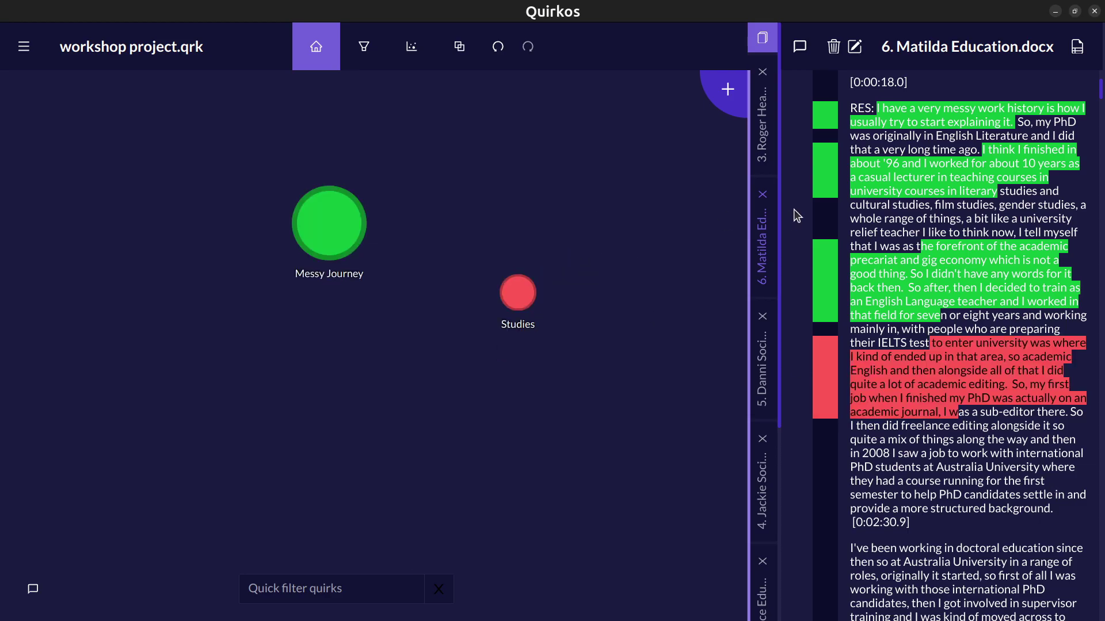
Add three quirks named Research, Teaching and Academic Work
click(727, 90)
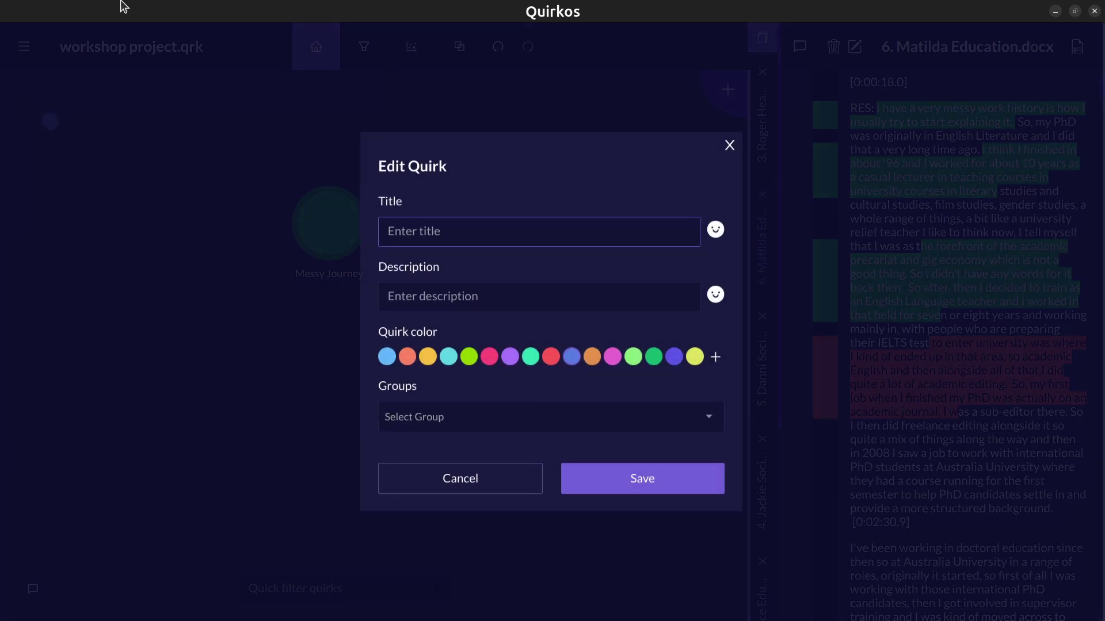
text(Research)
key(Return)
click(727, 92)
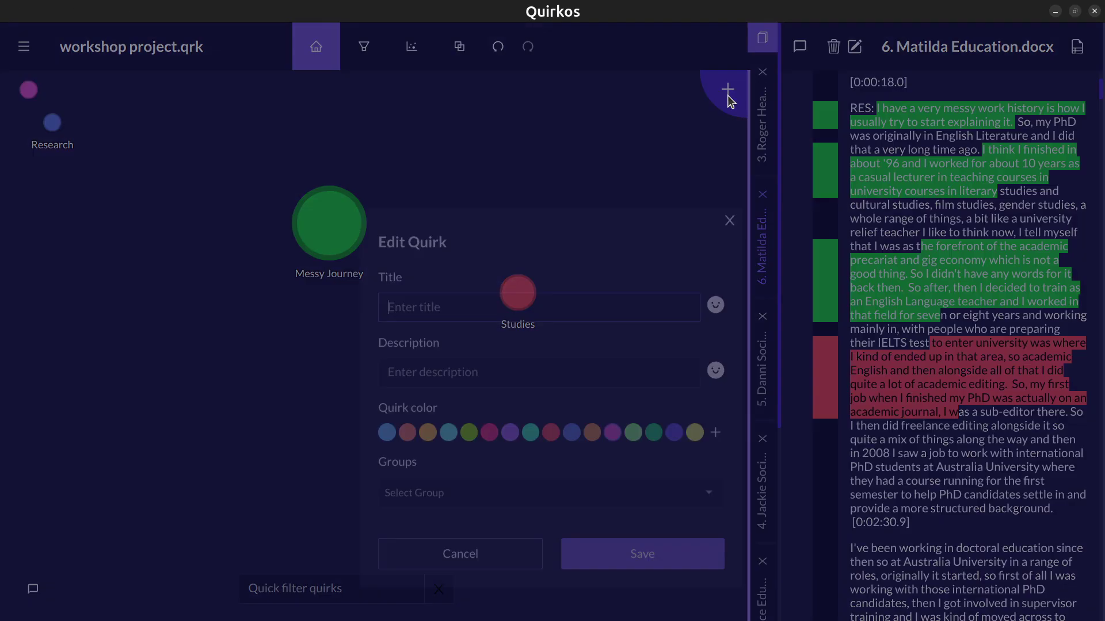
text(Teaching)
key(Return)
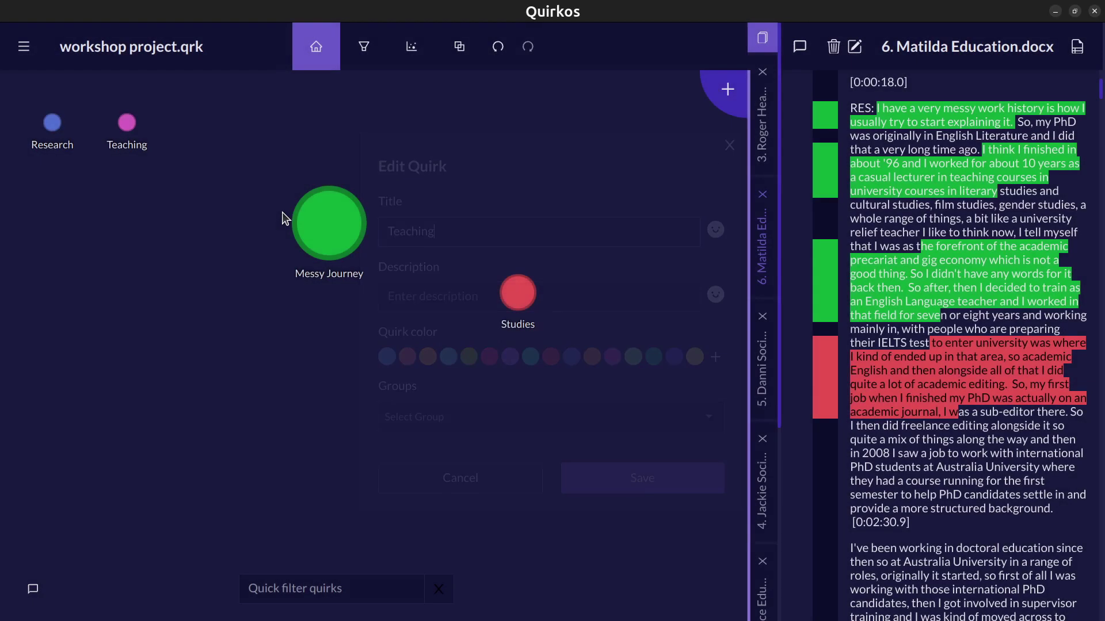
click(723, 106)
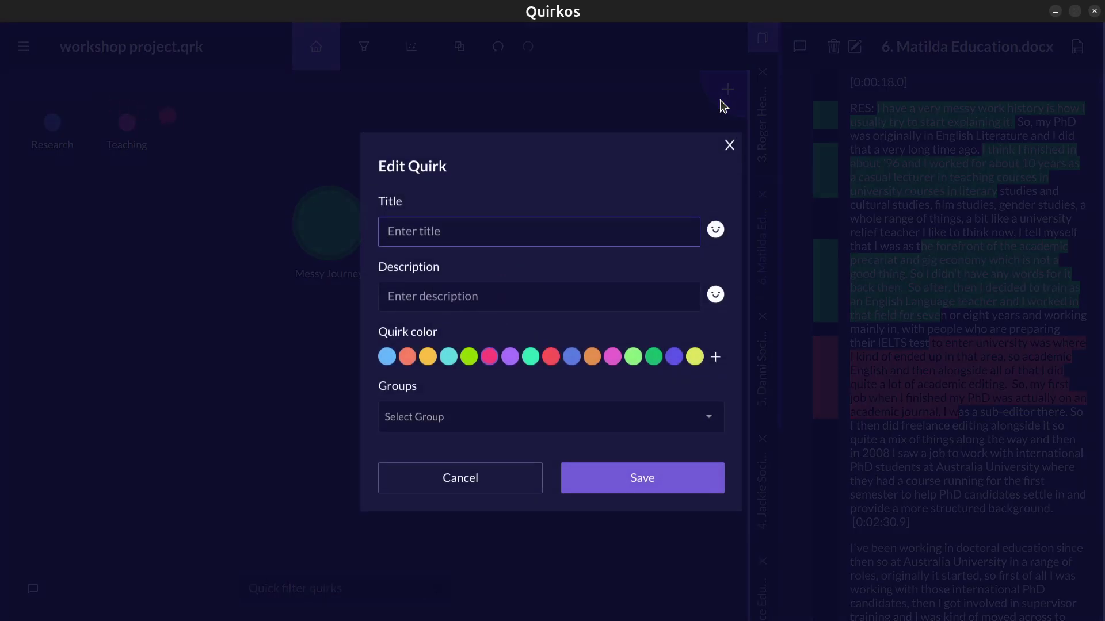
text(Academic Work)
key(Return)
Nest Studies, Teaching and Research under Academic Work
drag(205, 121, 568, 180)
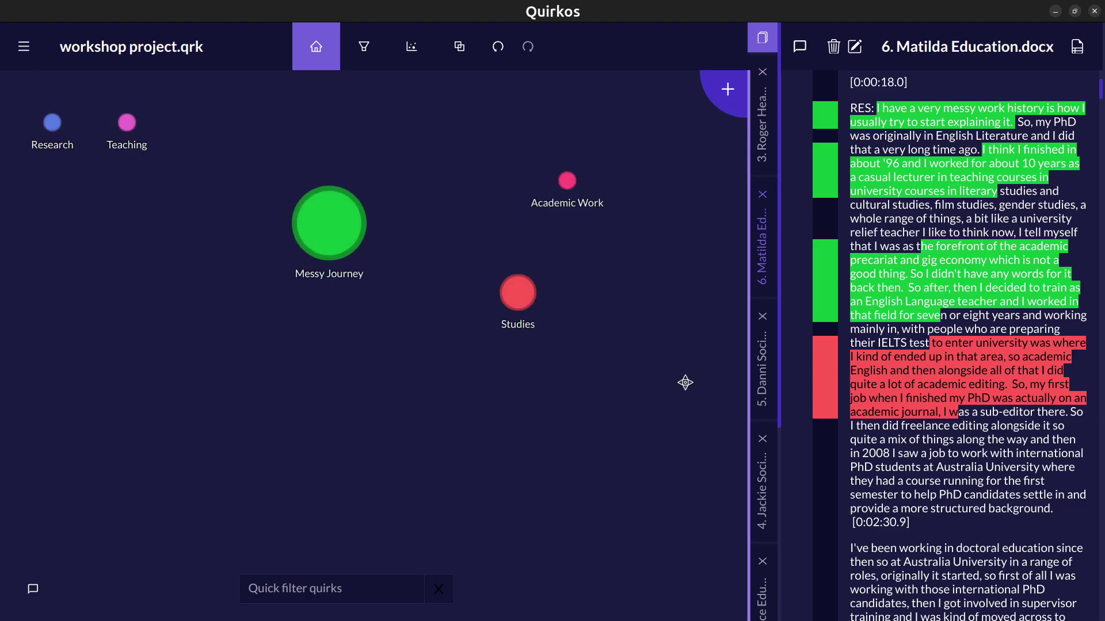
drag(518, 293, 568, 180)
drag(127, 122, 563, 176)
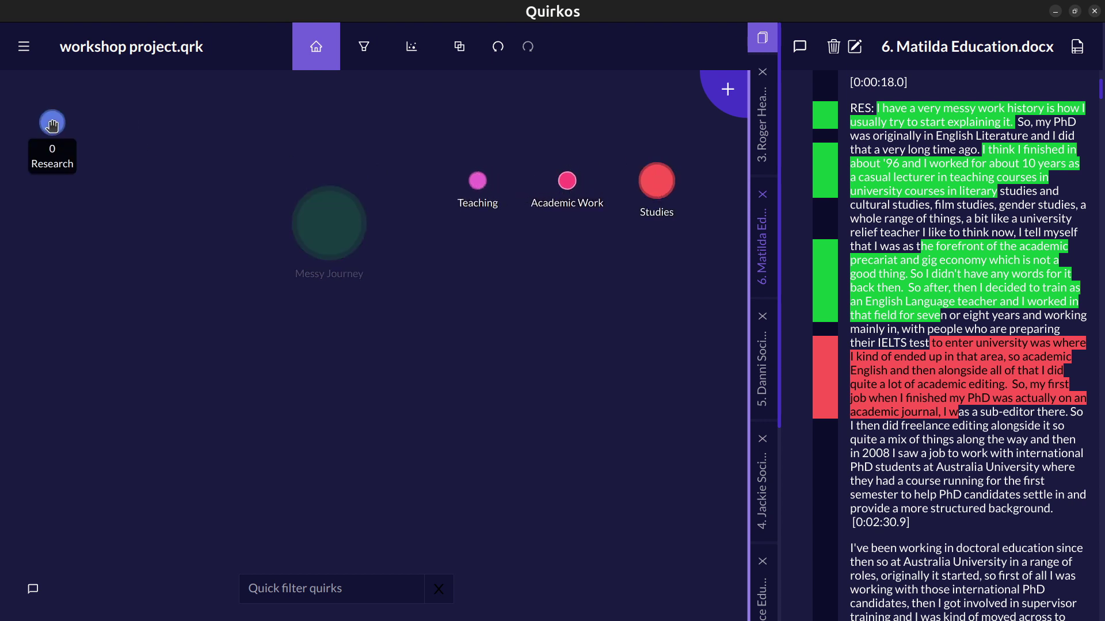
drag(52, 126, 568, 187)
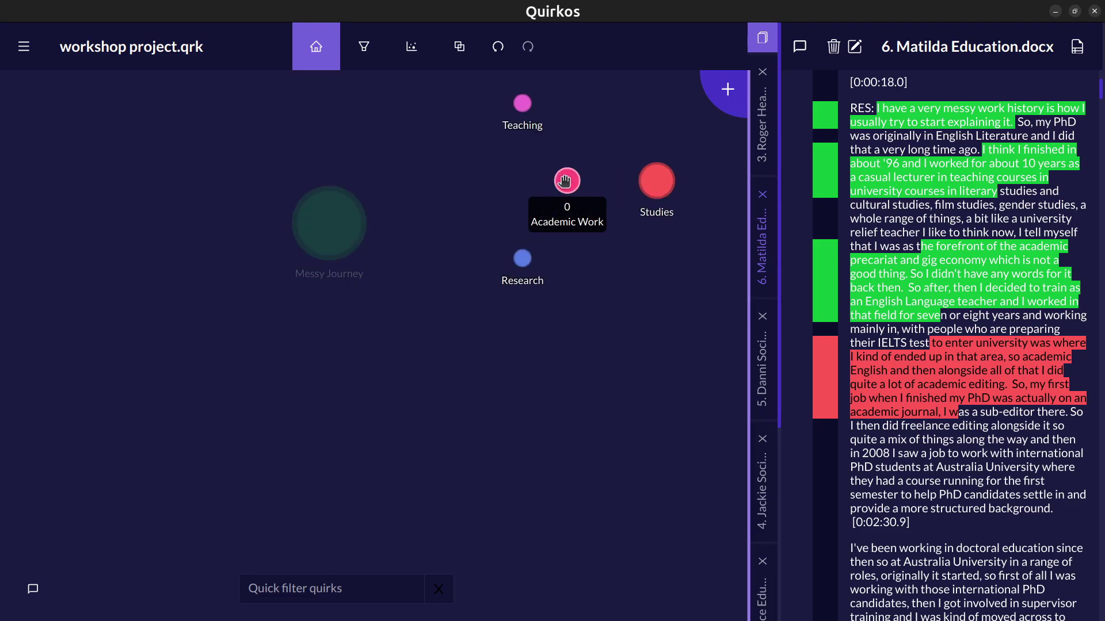
Show Academic Work's coded text filtered to Studies quotes, then return to the Matilda transcript
double_click(565, 181)
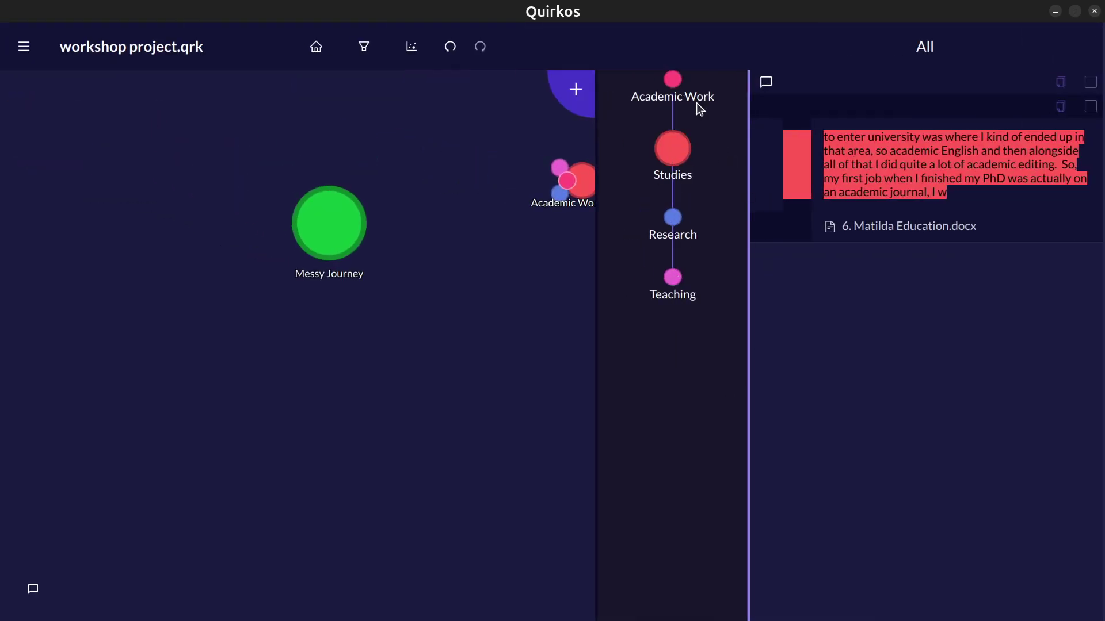
click(671, 154)
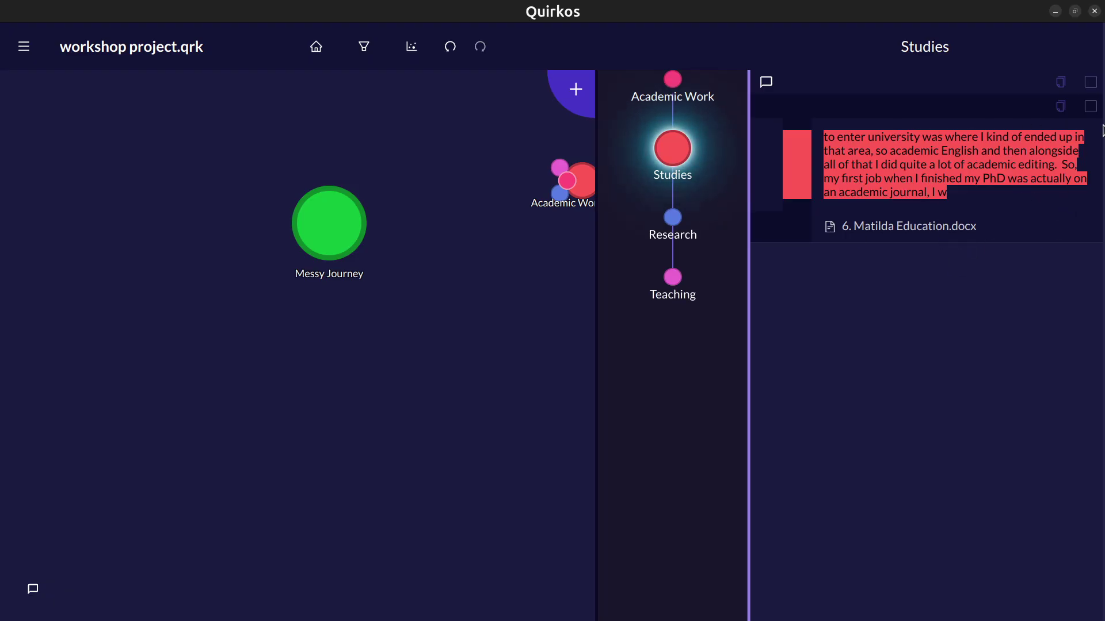
click(1092, 82)
click(946, 230)
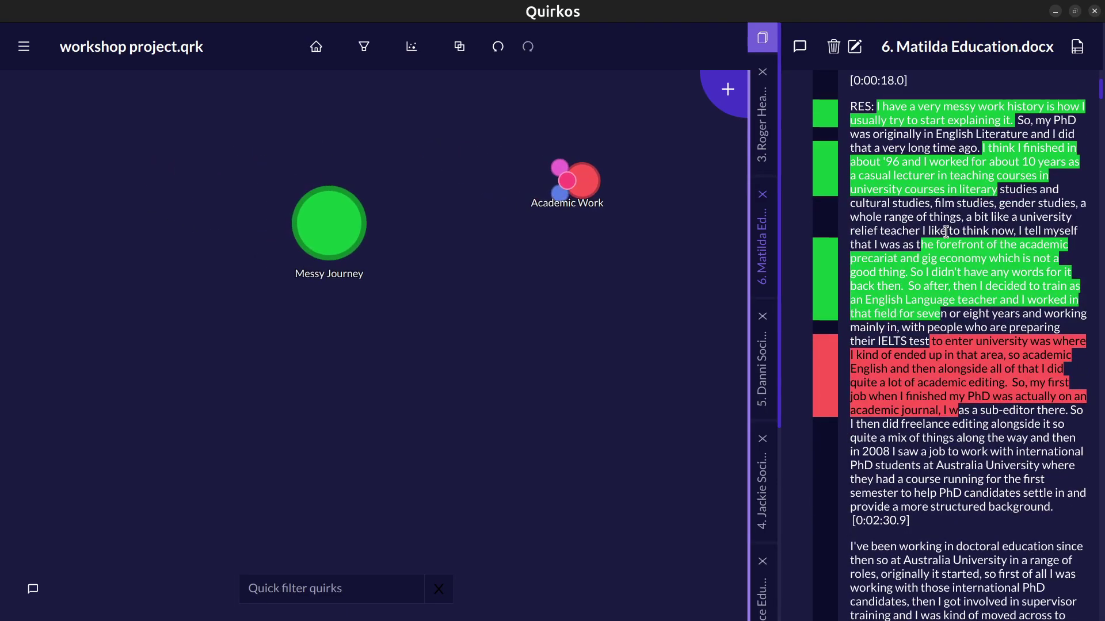
Attach the memo 'An example memo' to the international PhD students' course passage in 6. Matilda Education.docx
click(798, 48)
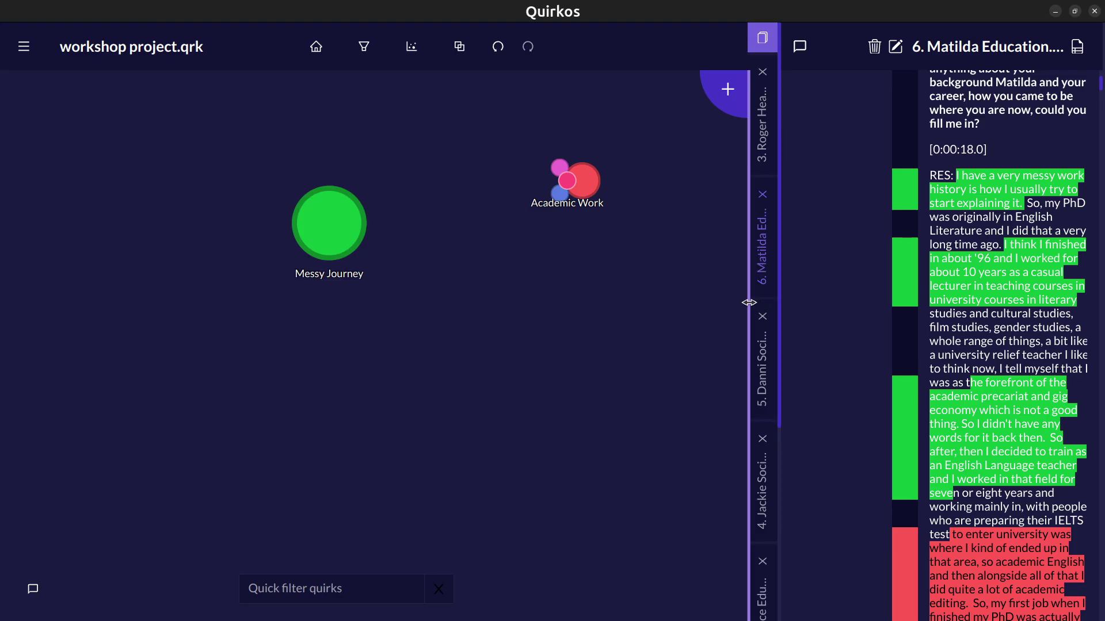
drag(749, 313, 623, 316)
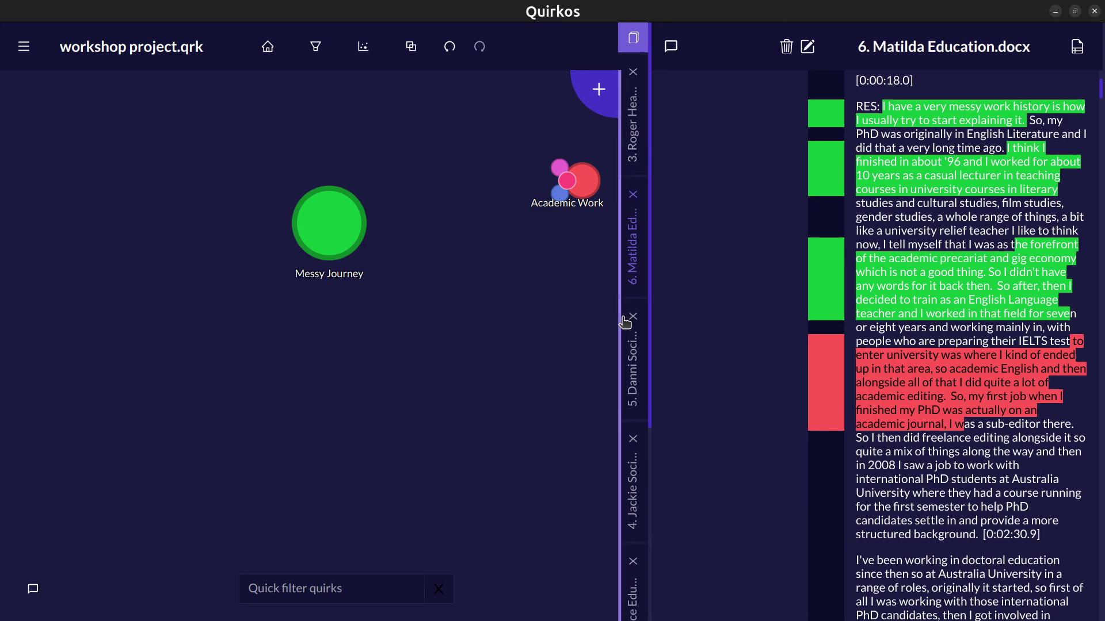
drag(950, 480, 1021, 540)
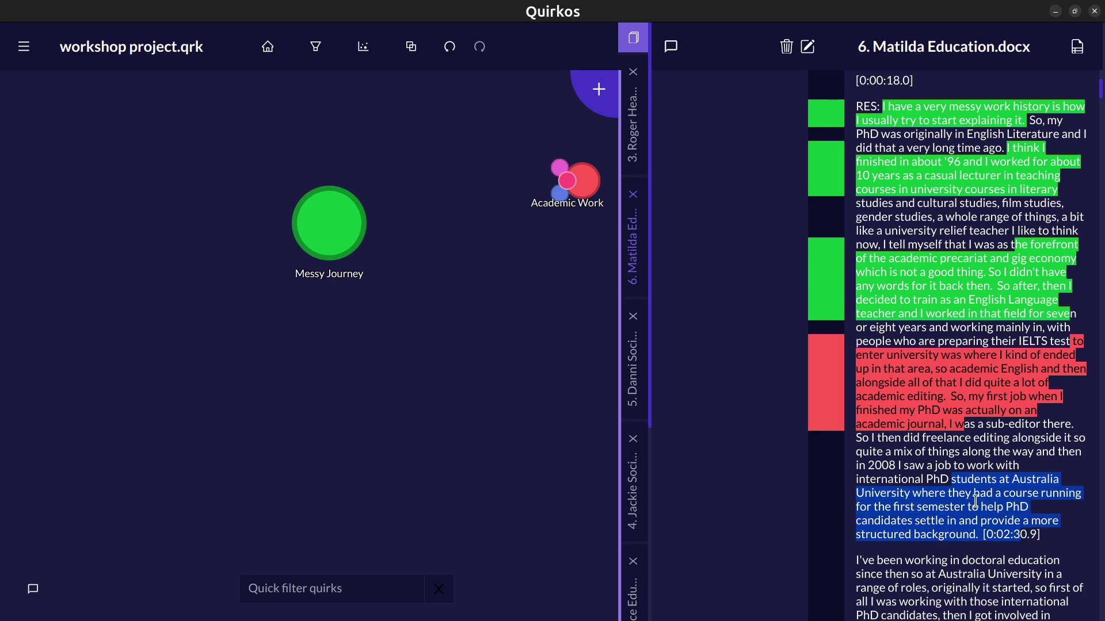
drag(949, 480, 707, 340)
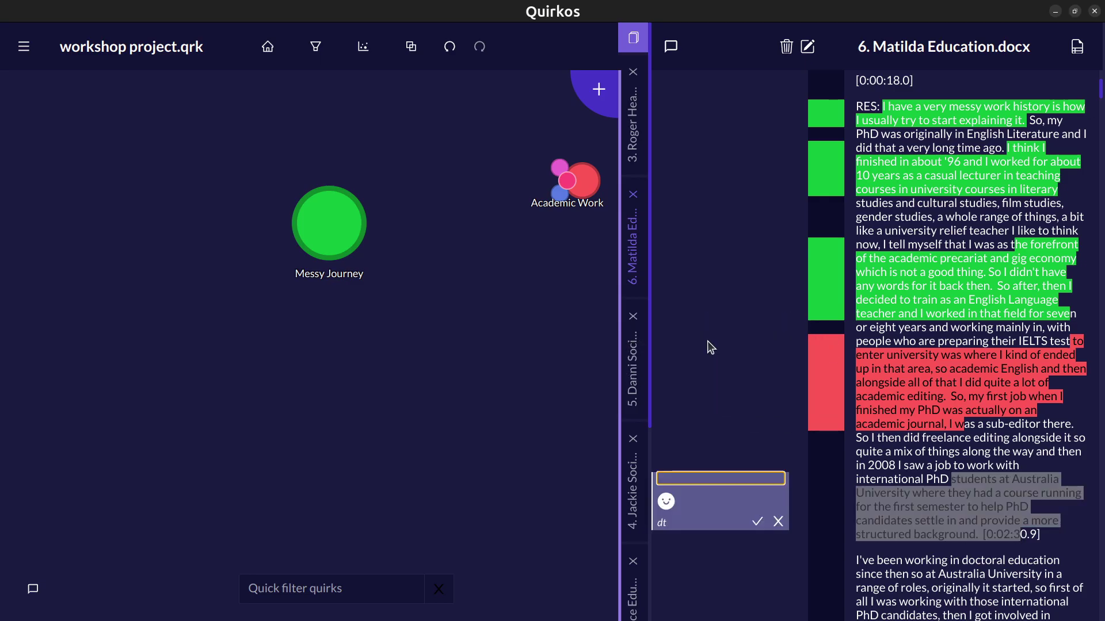
text(An e)
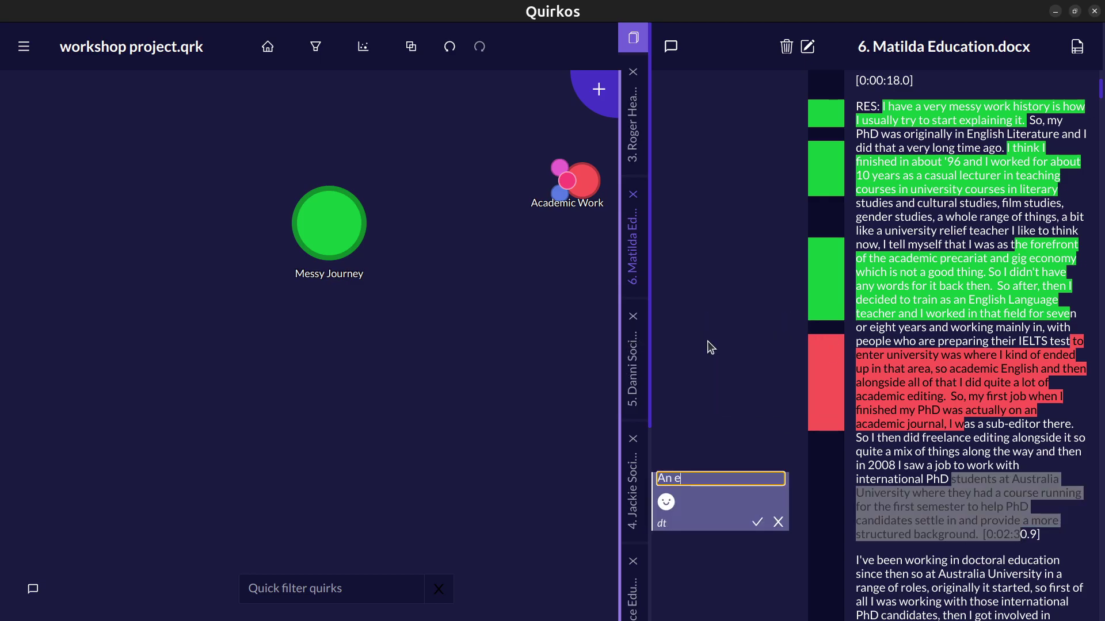
text(xample memo)
click(757, 524)
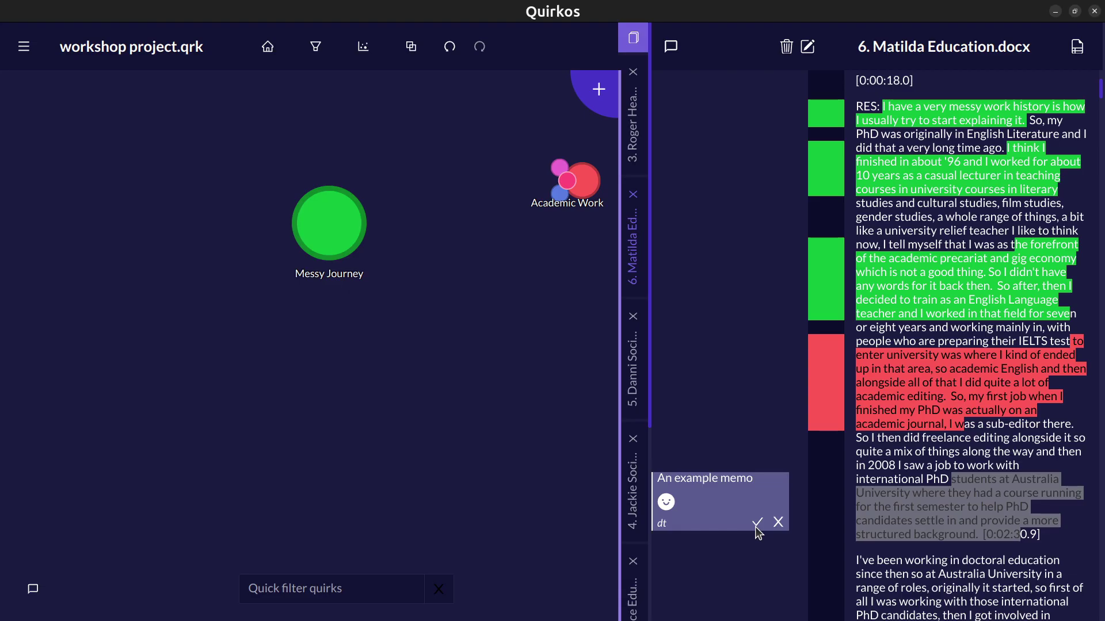
mouse_move(567, 181)
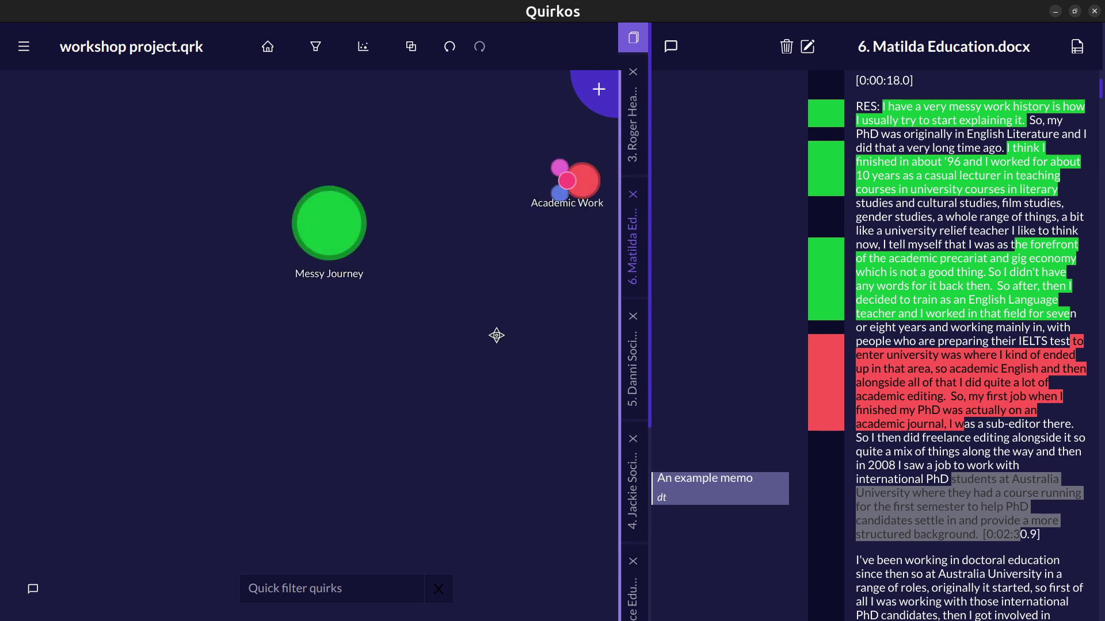
Code the series-of-contracts passage to a new quirk titled 'Theme' and expand Academic Work
scroll(980, 478, down, 5)
drag(945, 288, 1012, 412)
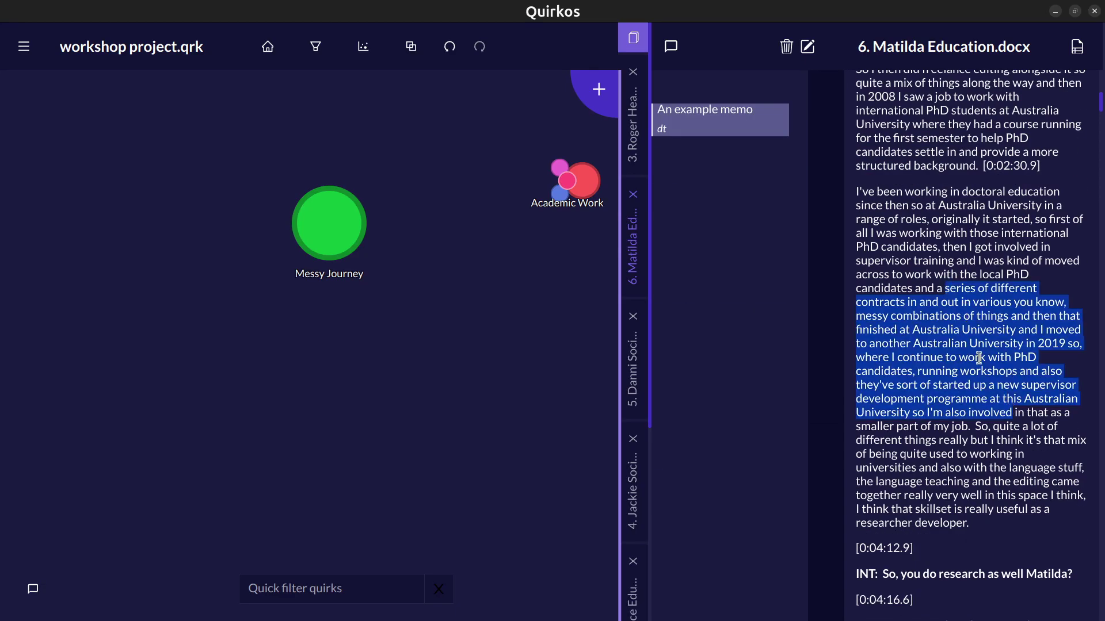
drag(952, 363, 181, 403)
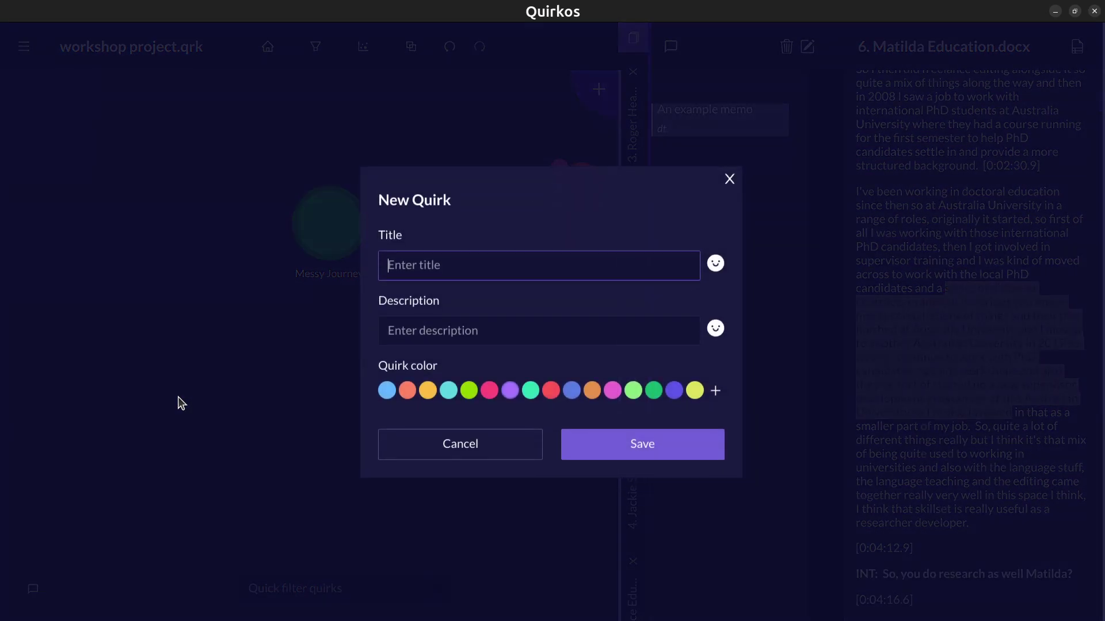
text(Theme)
click(662, 440)
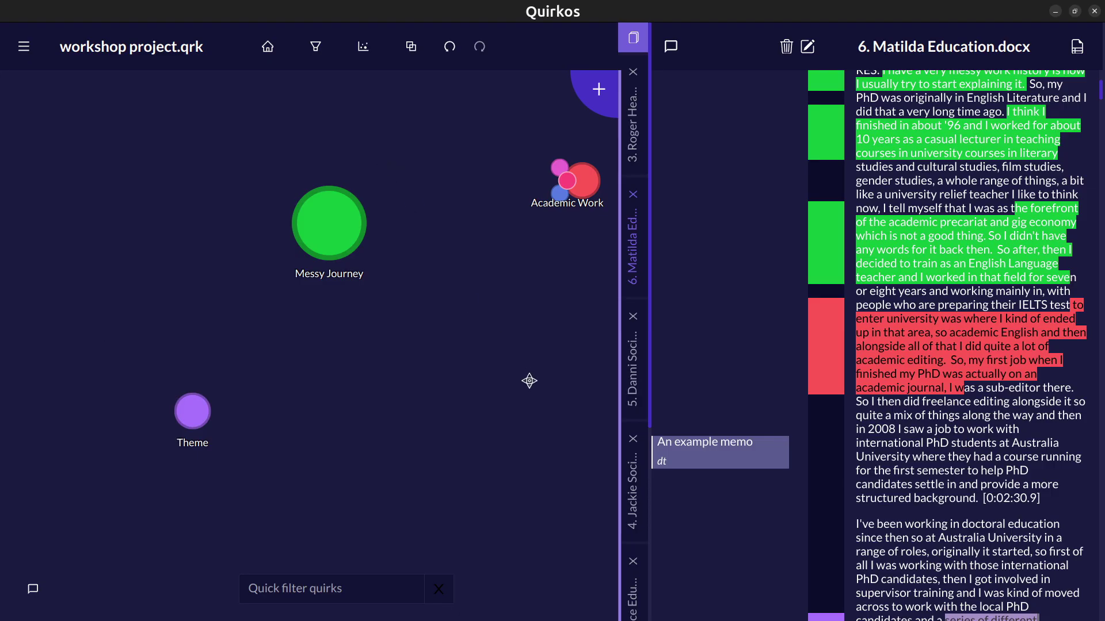
click(562, 197)
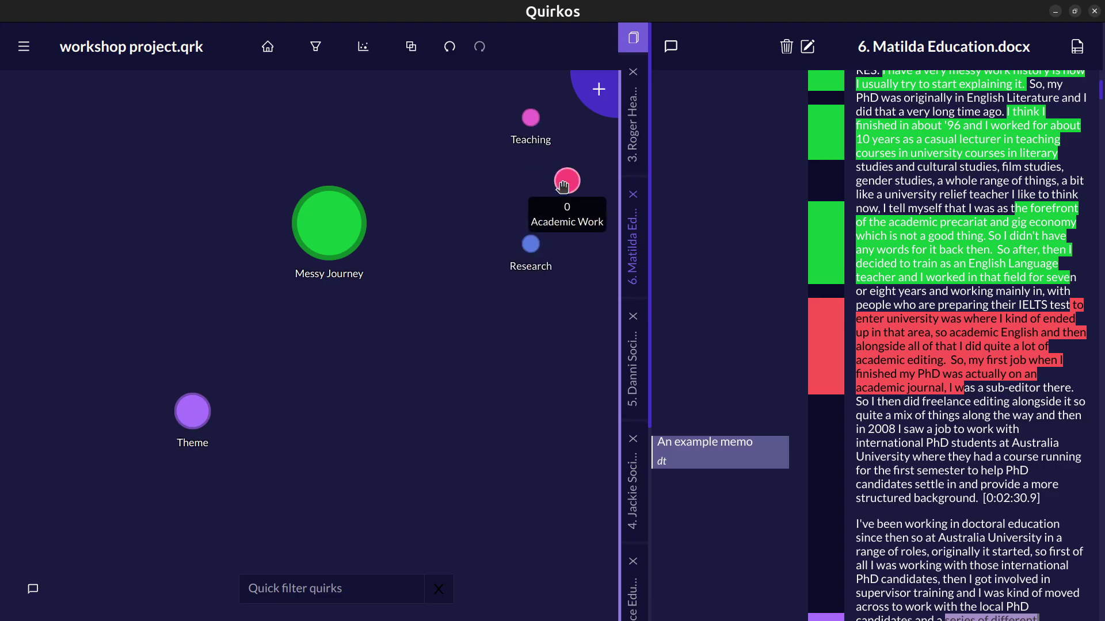
Collapse the Academic Work cluster and switch the canvas layout to List view
click(507, 362)
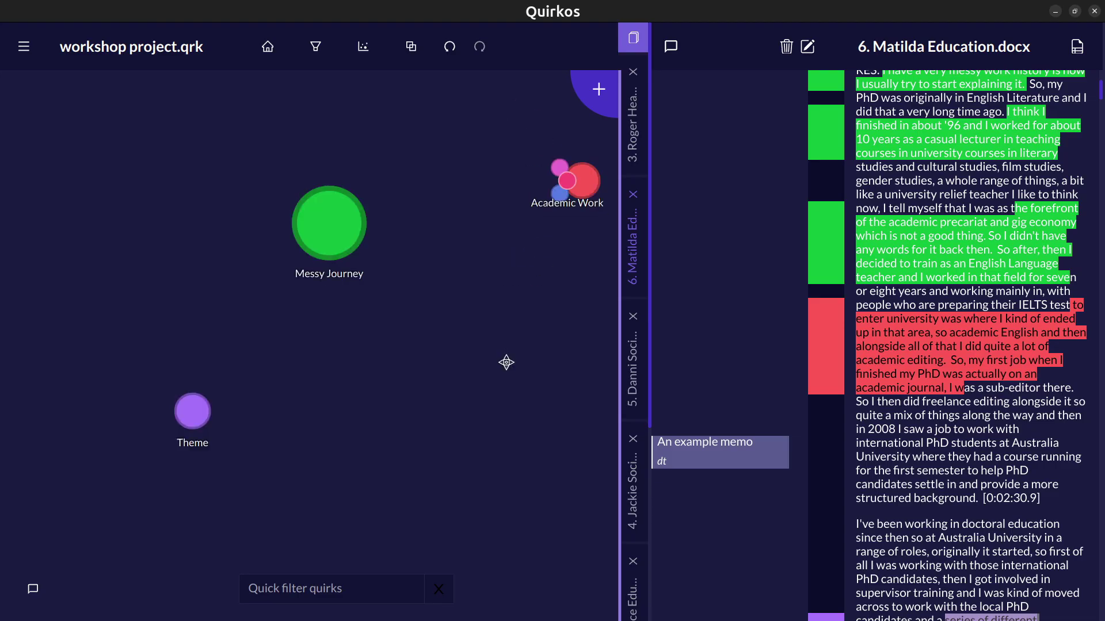
click(361, 46)
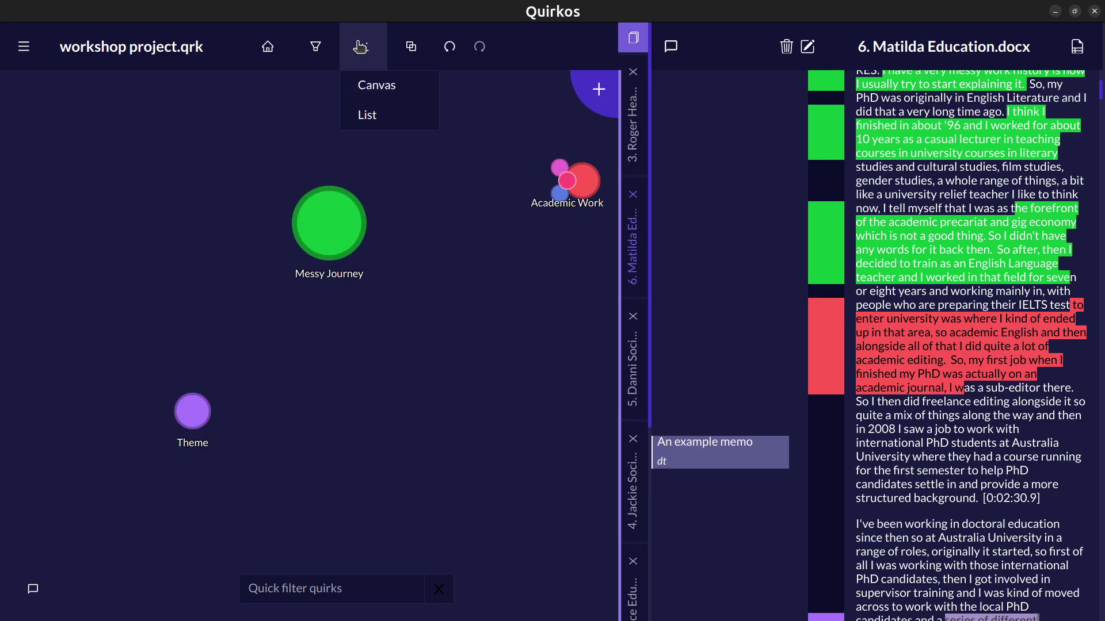
click(379, 114)
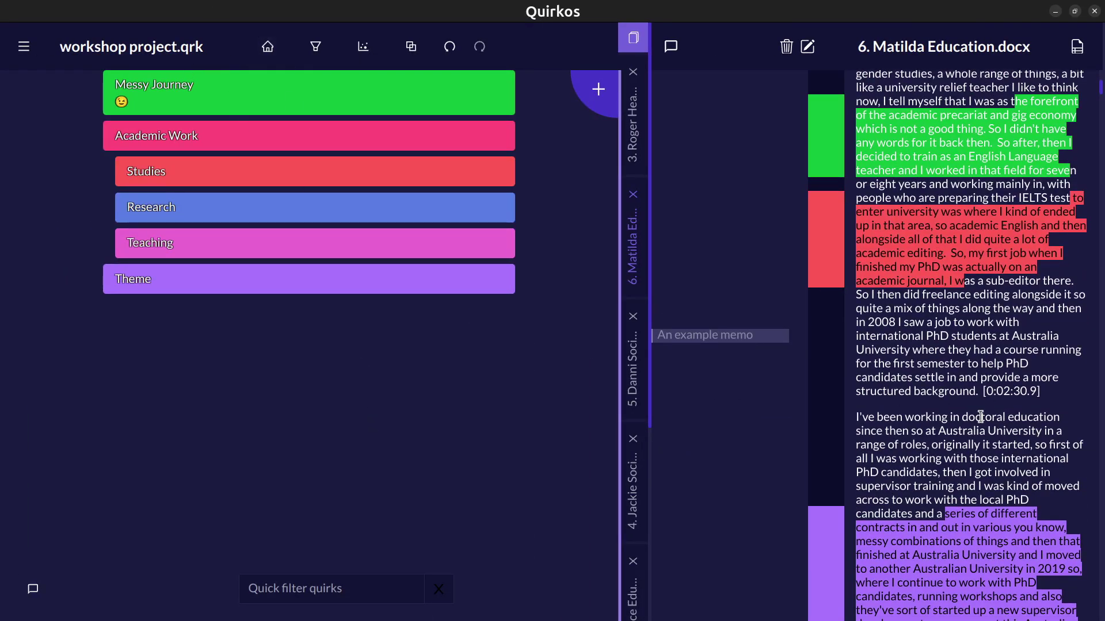
Code the first-semester PhD course passage with Research, then check Messy Journey's quotes
drag(957, 333, 985, 394)
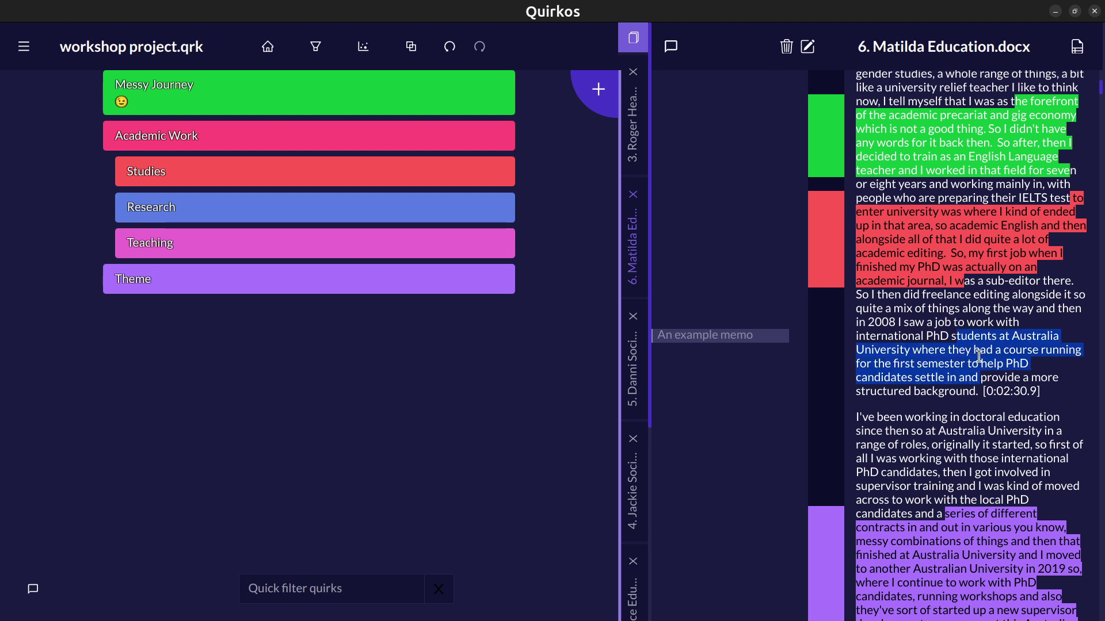
drag(978, 355, 367, 80)
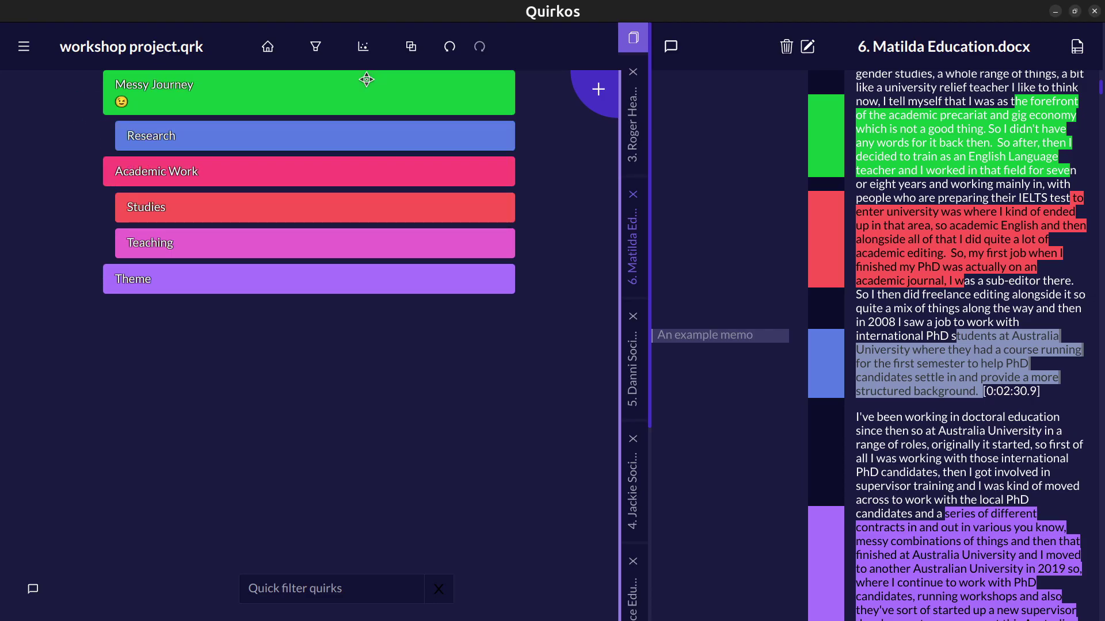
double_click(282, 88)
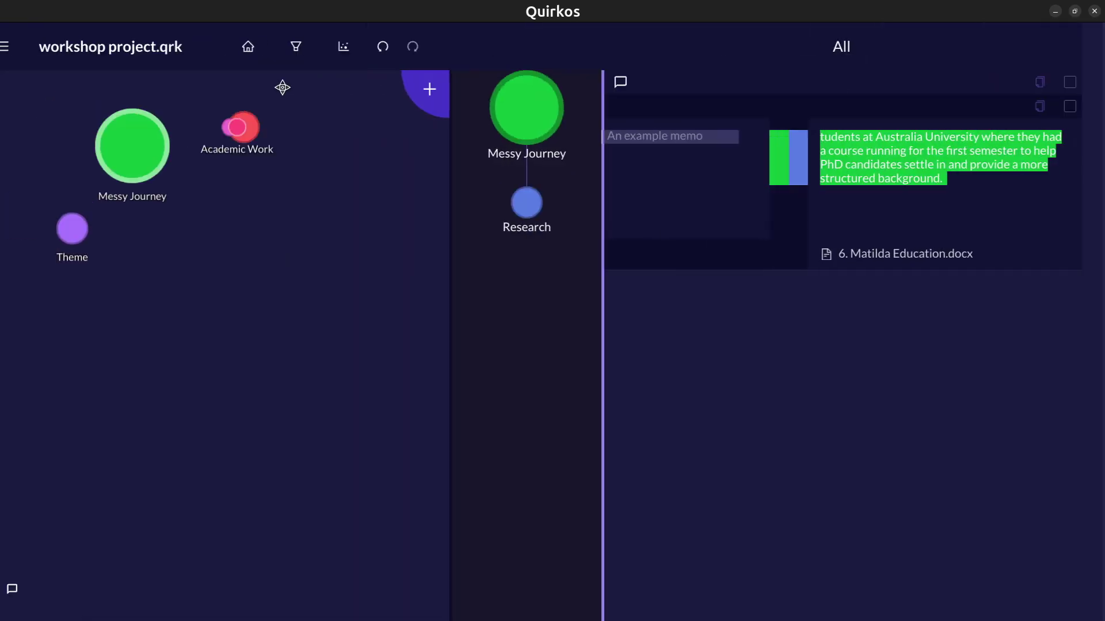
click(271, 45)
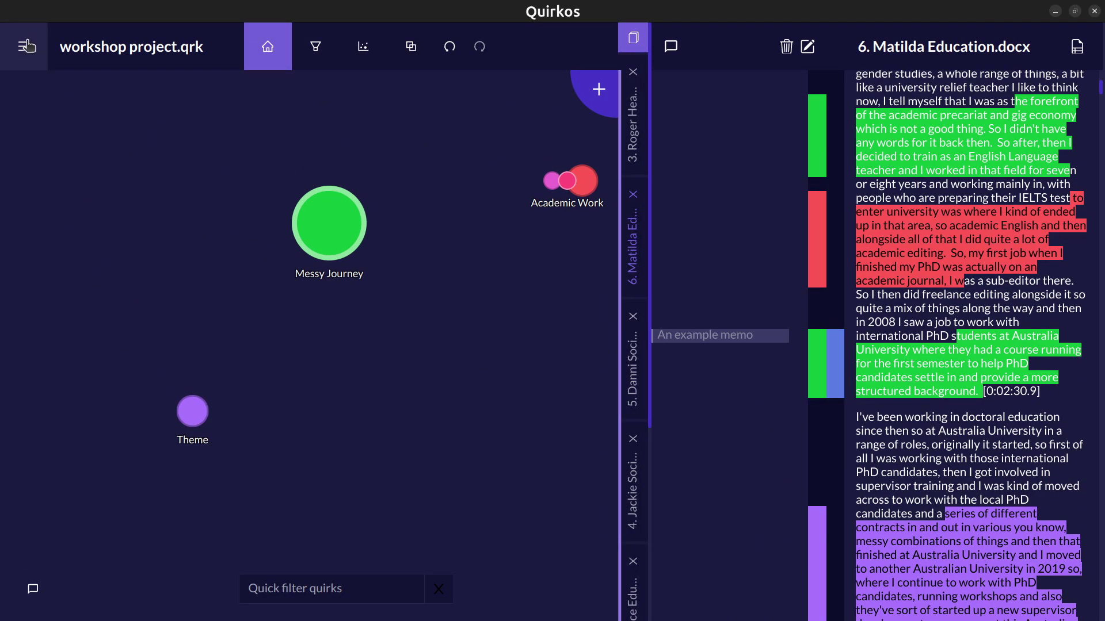
Open project 2, the qualitative research project, from the projects list
click(23, 46)
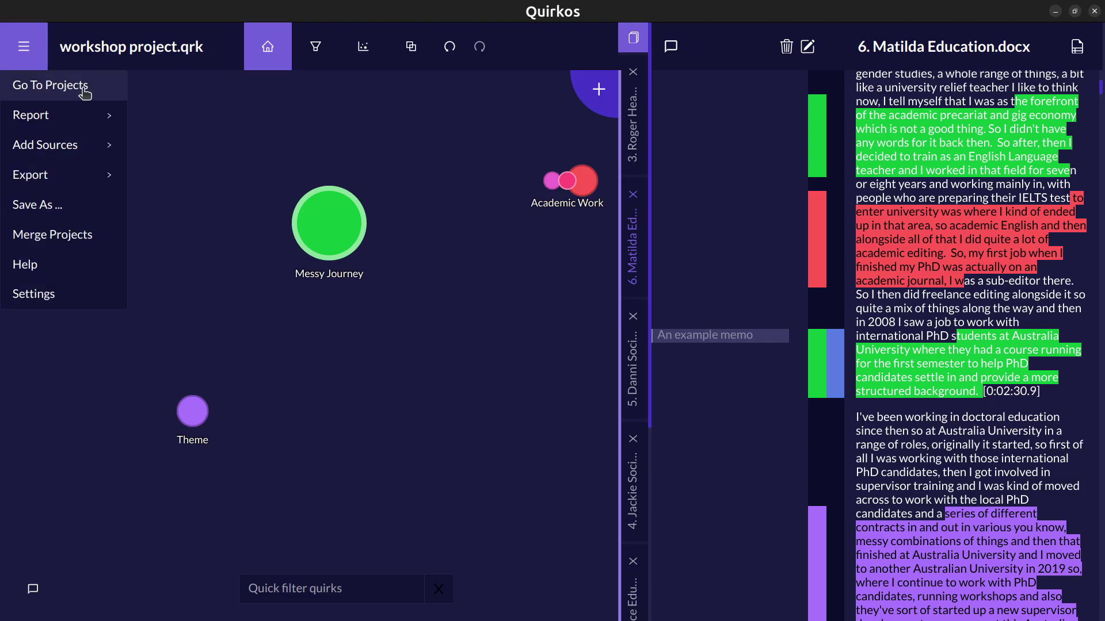
click(85, 92)
click(309, 300)
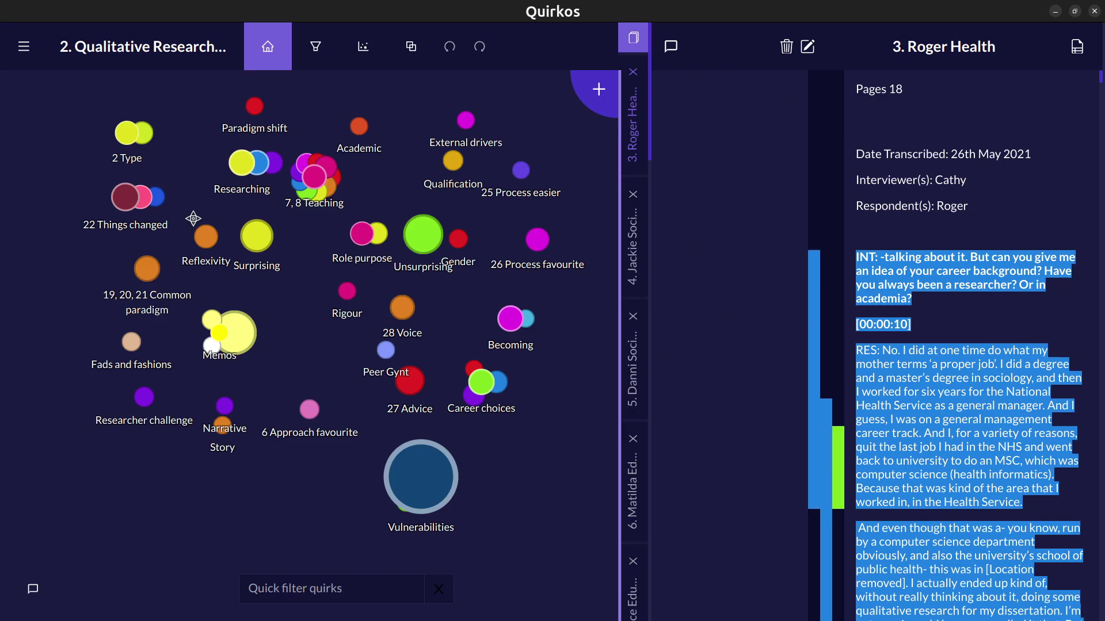
Open the Vulnerabilities quirk to show its sub-quirks and coded quotes
mouse_move(424, 462)
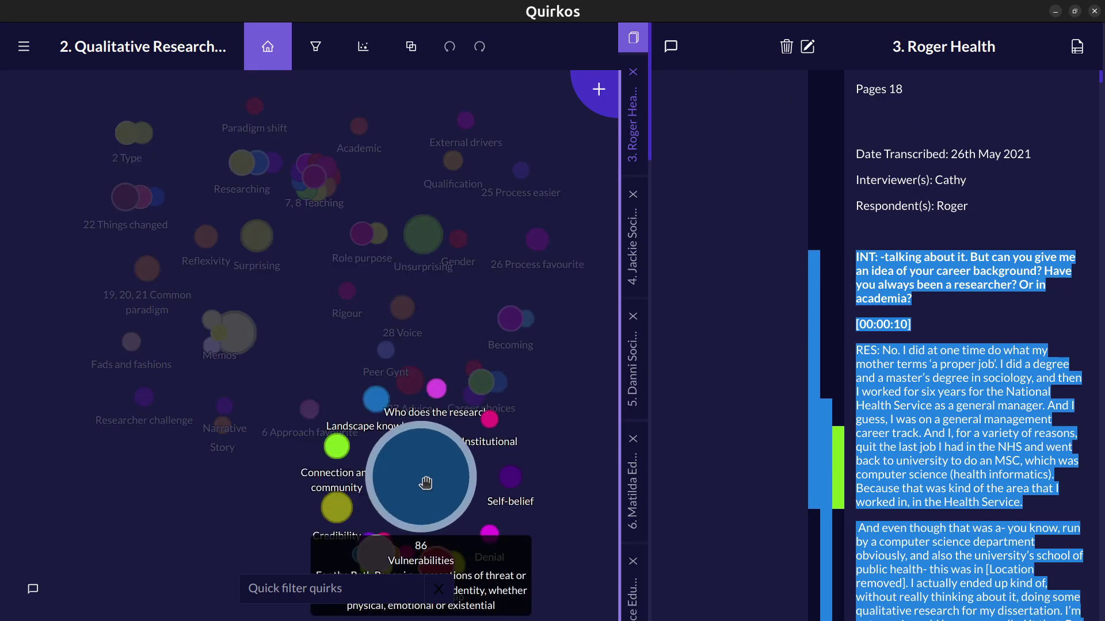
double_click(424, 481)
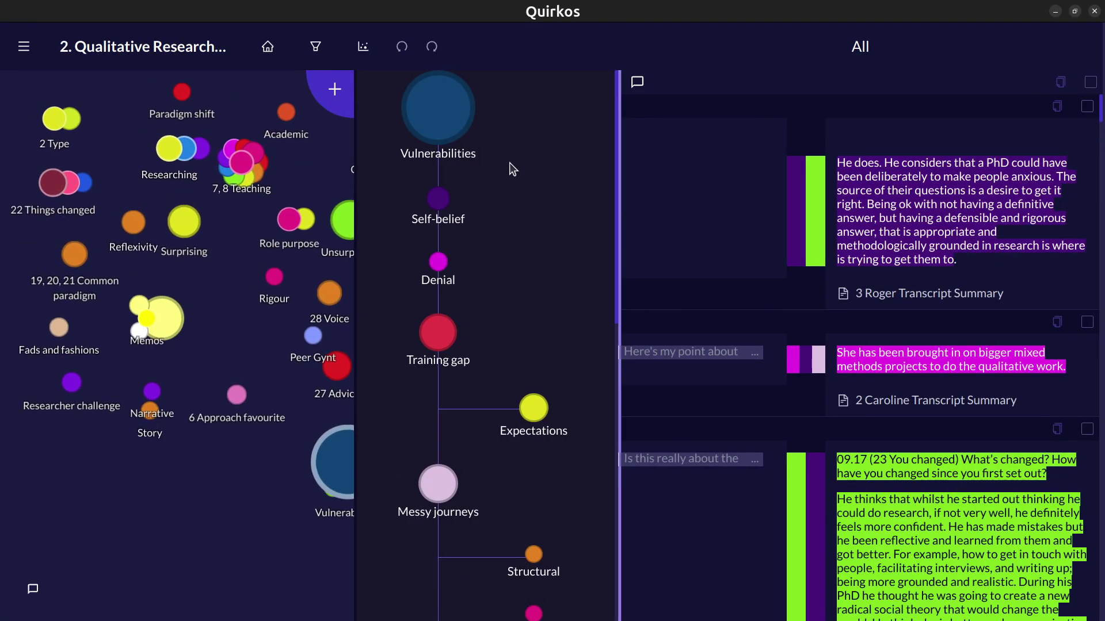
scroll(509, 298, down, 3)
scroll(509, 298, up, 3)
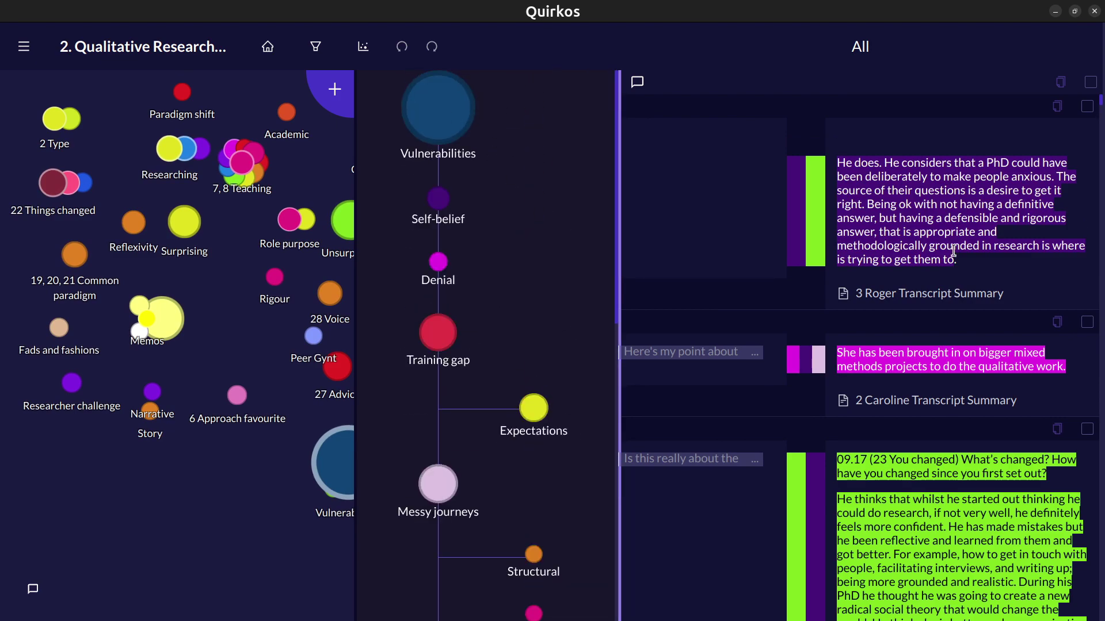
scroll(956, 255, down, 3)
scroll(956, 255, down, 5)
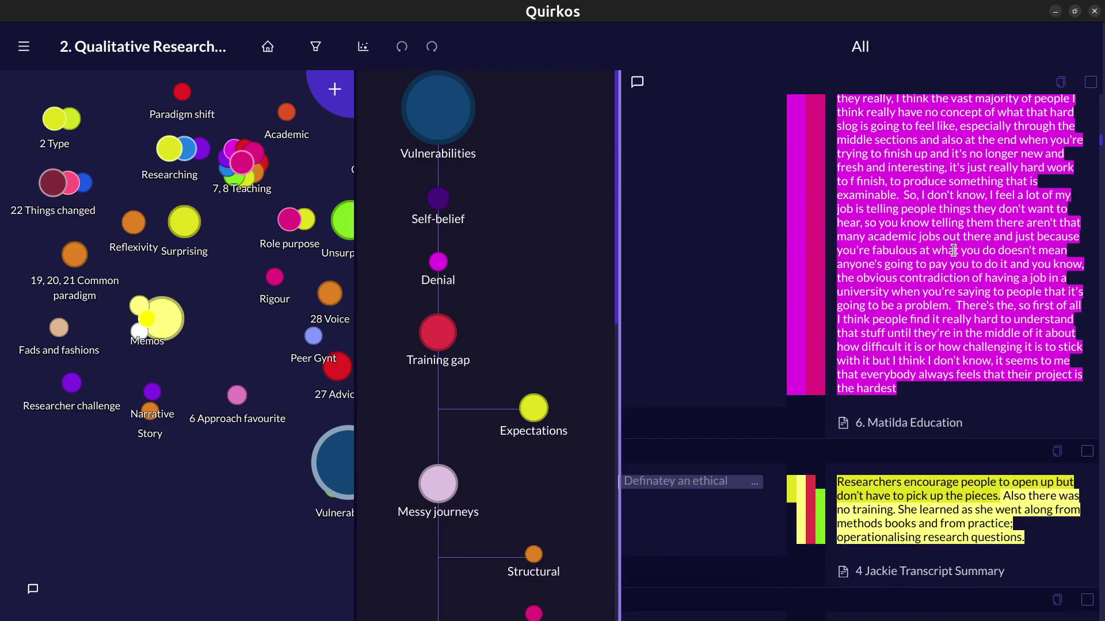
scroll(953, 250, up, 5)
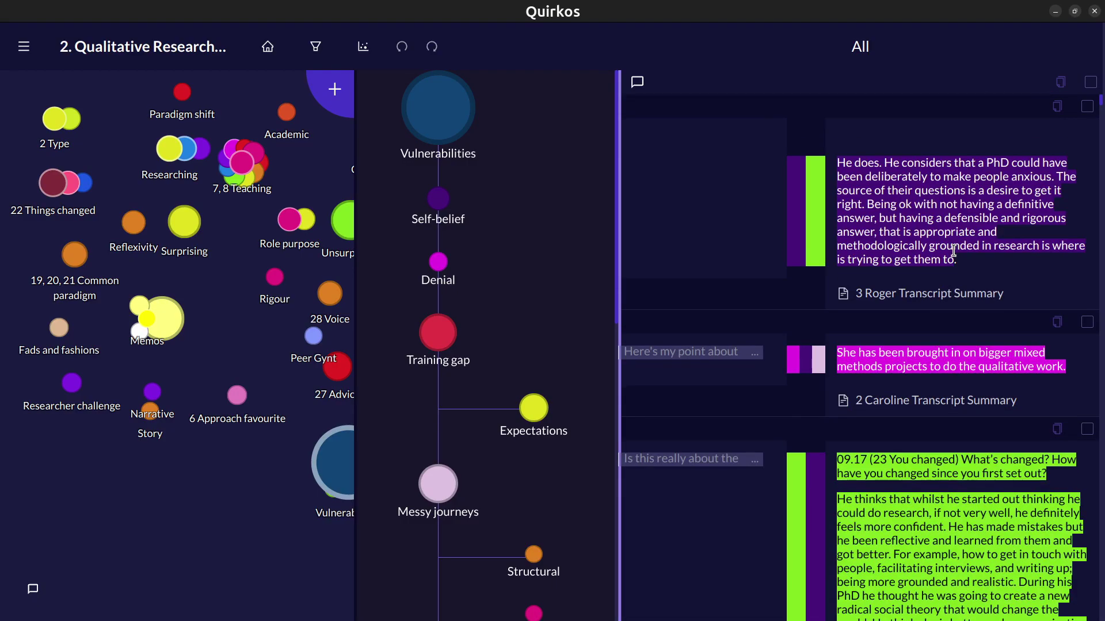
List the Training gap quotes and mark all of them as chosen
click(439, 332)
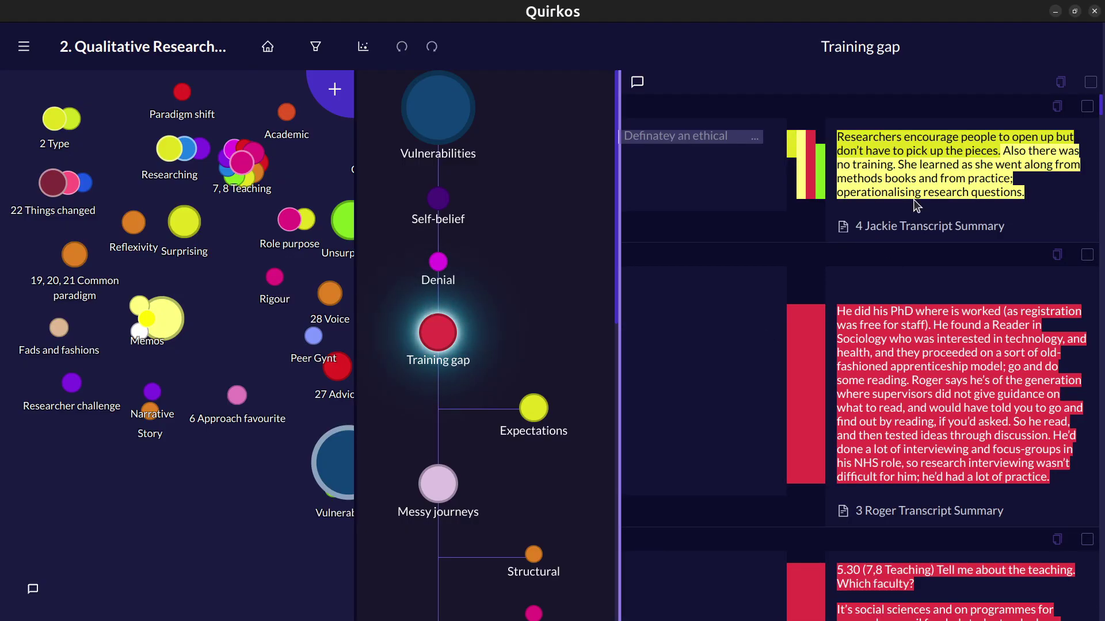
scroll(960, 374, down, 10)
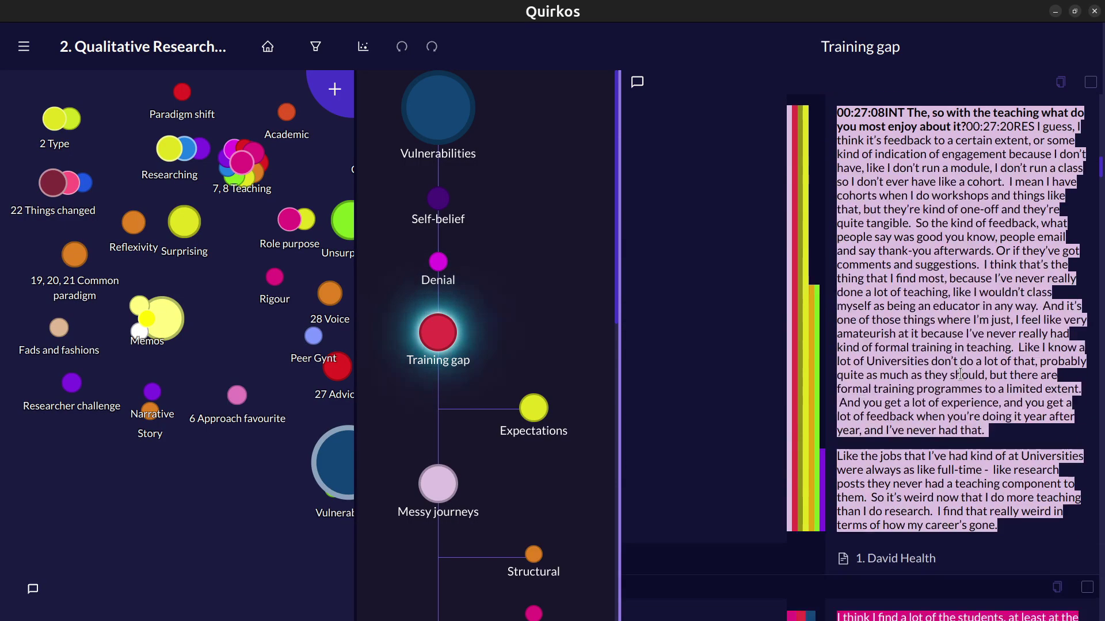
scroll(960, 374, up, 10)
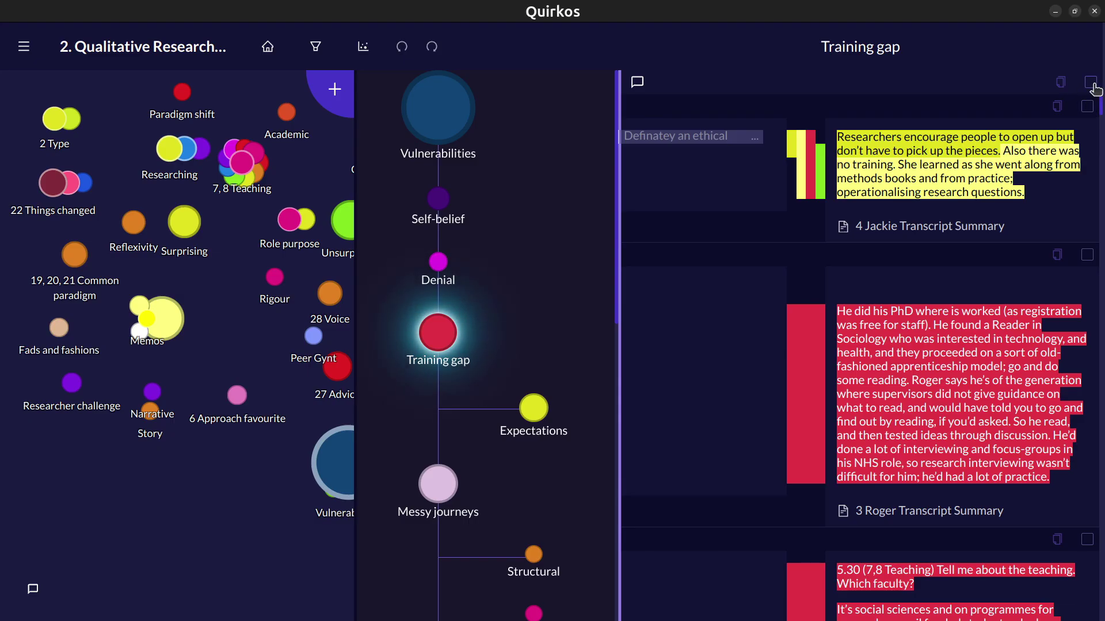
click(1090, 83)
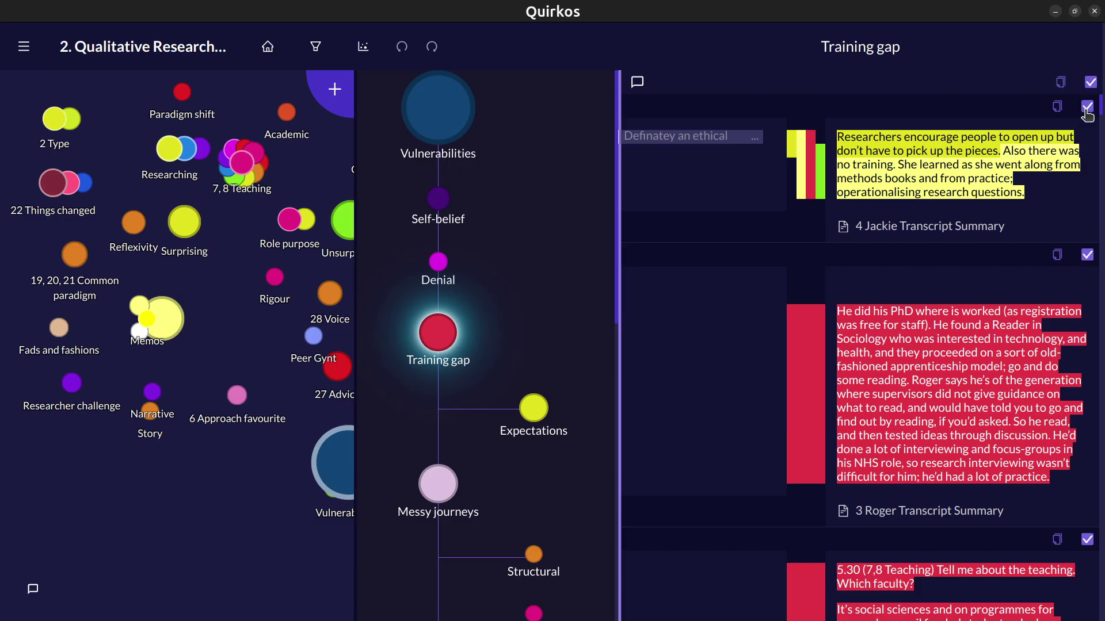
From Home View, show the Overlap analysis for the Unsurprising quirk via its context menu
click(271, 58)
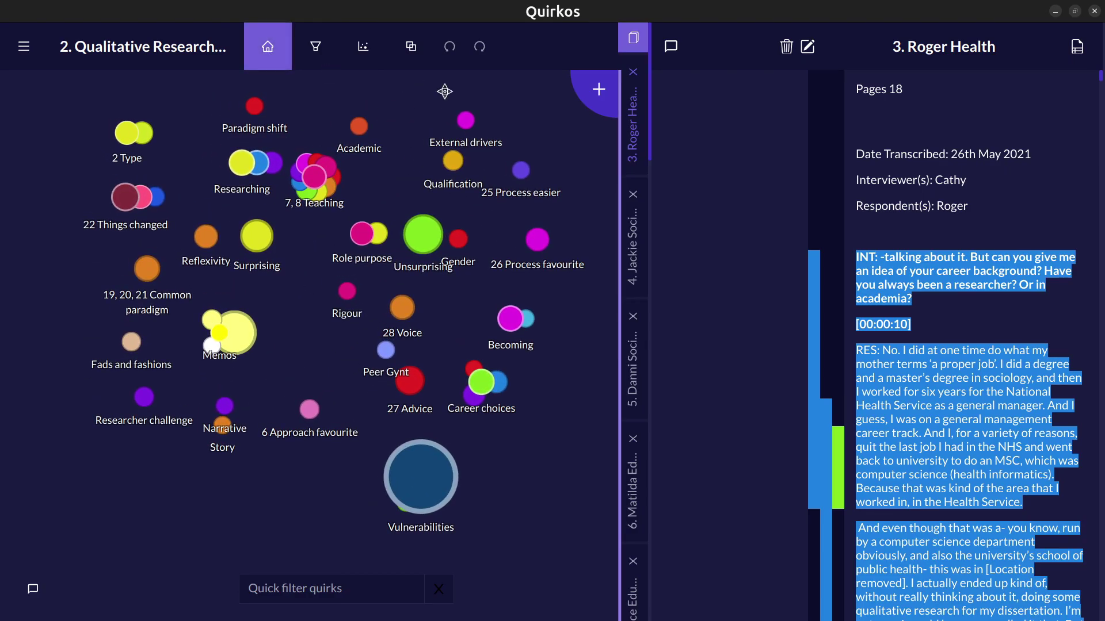
mouse_move(424, 234)
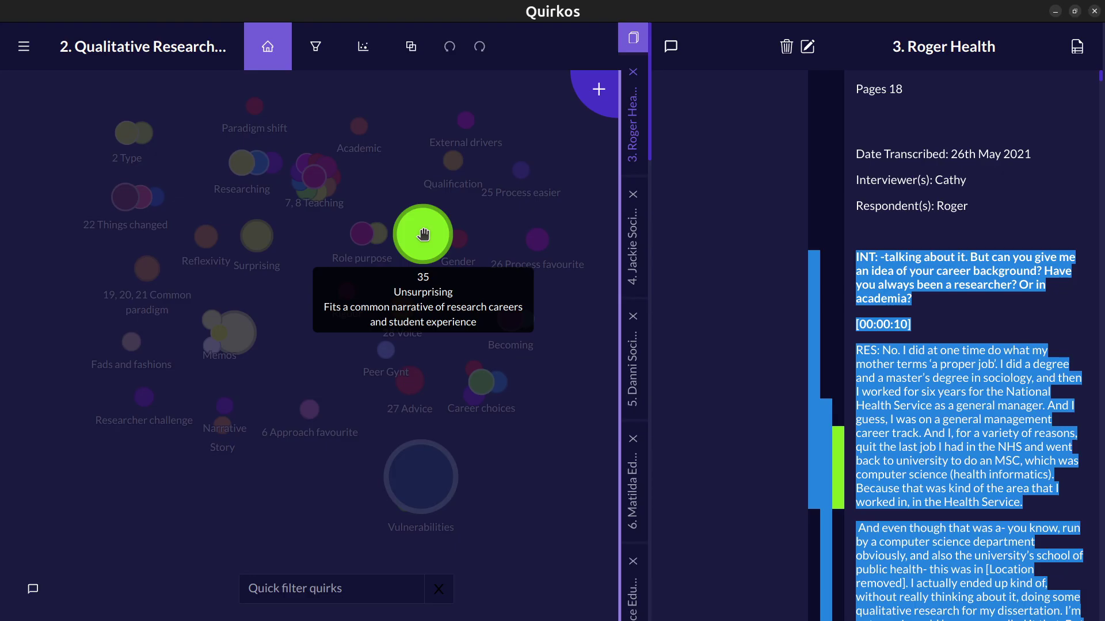
mouse_move(832, 465)
right_click(417, 233)
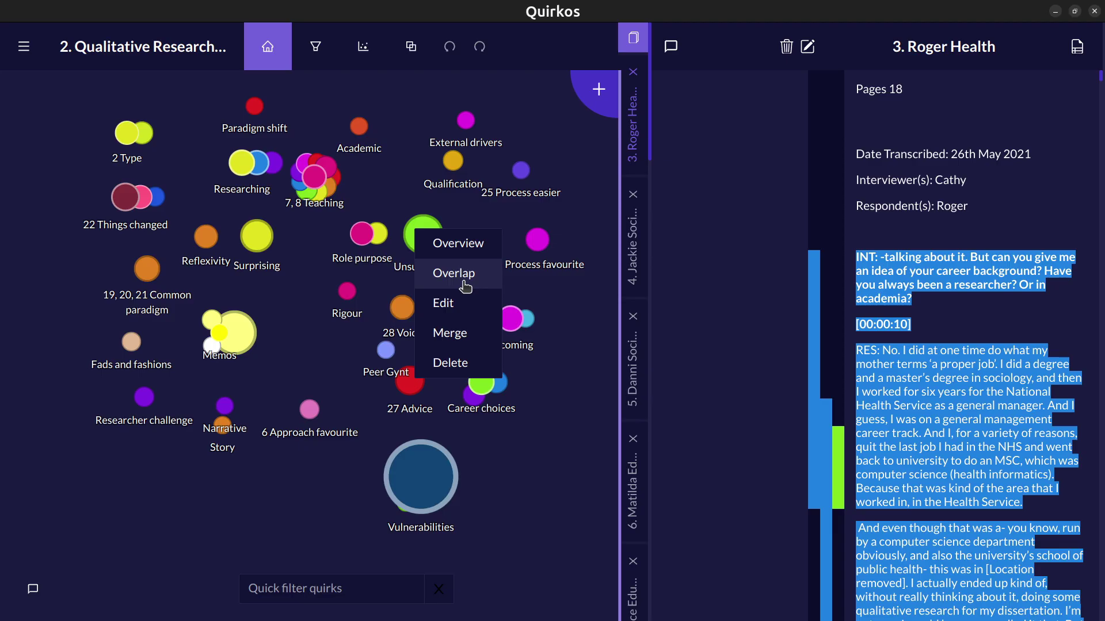
click(463, 282)
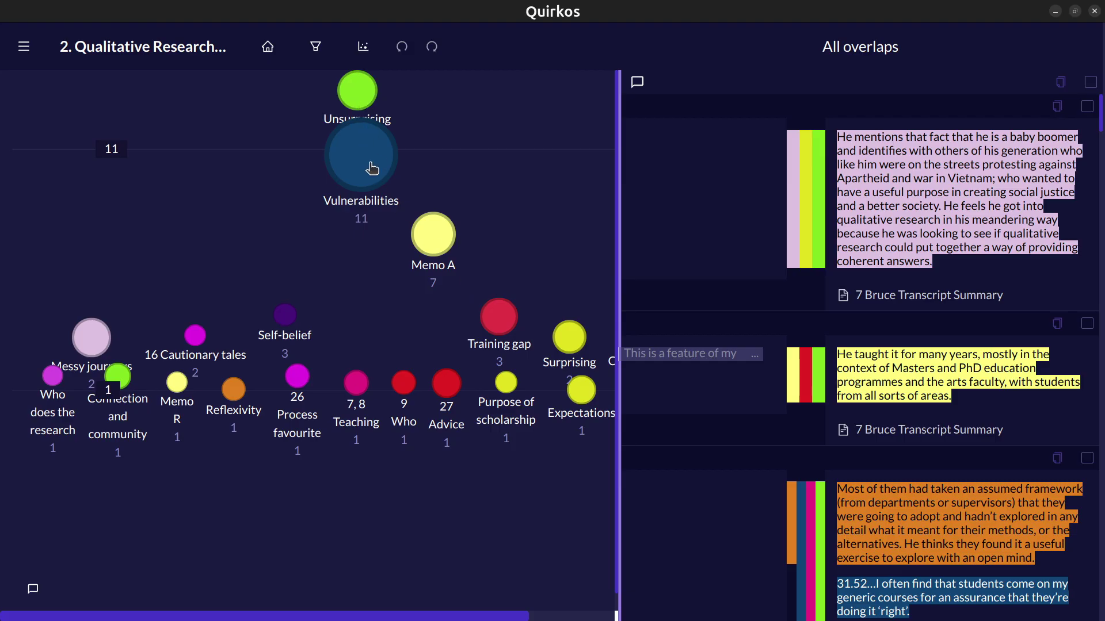
Read through the Unsurprising–Training gap overlap passages, then go back to the Home canvas
click(490, 326)
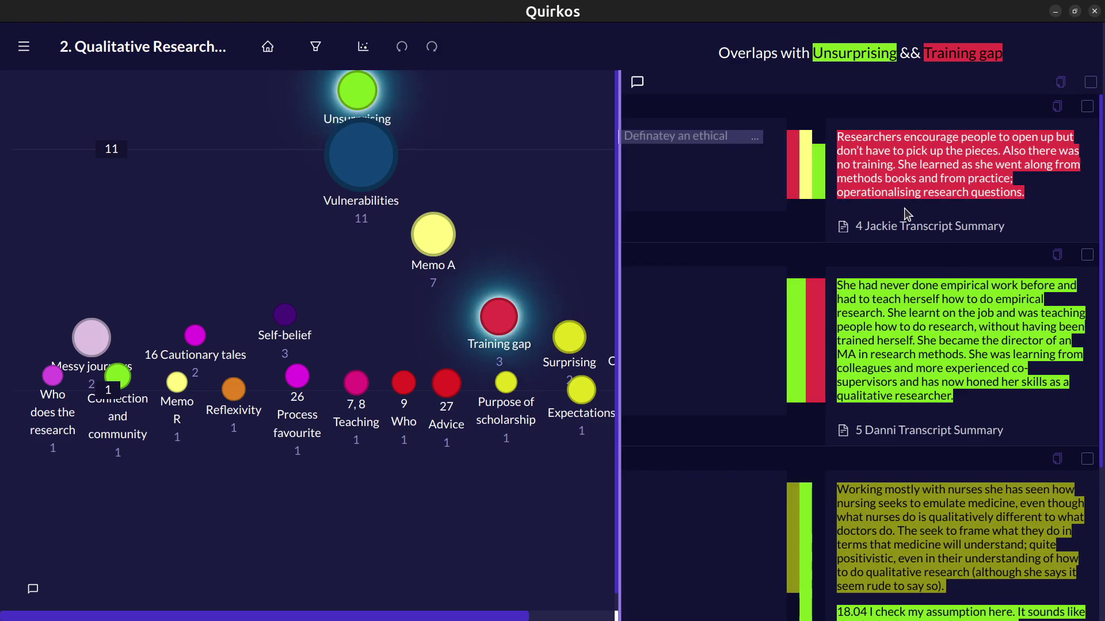
scroll(907, 214, down, 3)
scroll(907, 214, up, 3)
scroll(907, 215, down, 2)
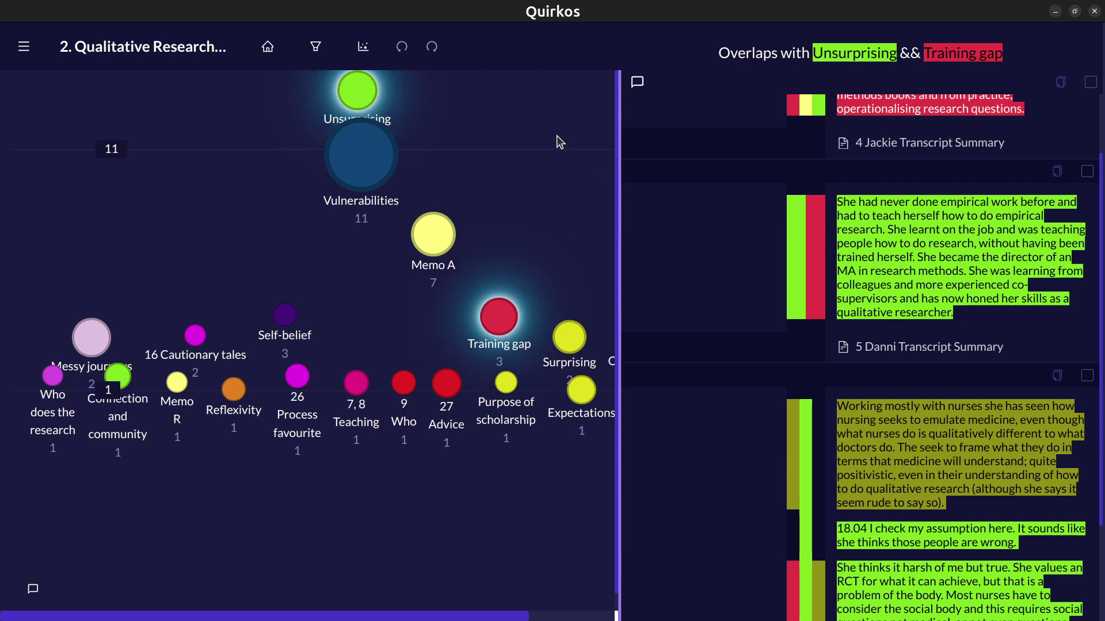
click(268, 47)
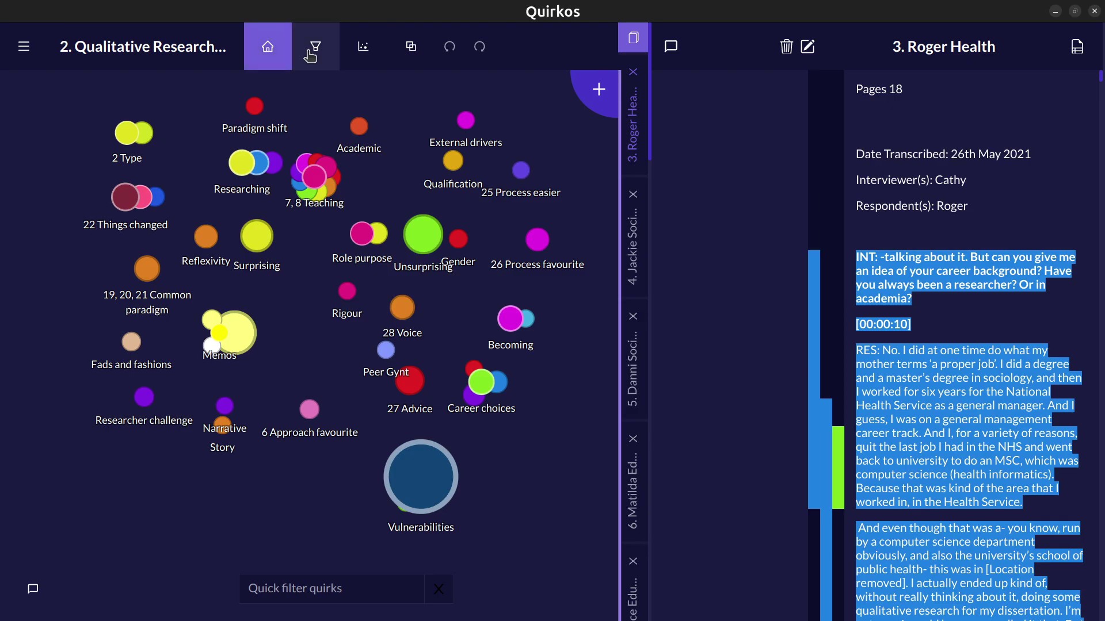
Add a main-query criterion filtering sources by Location = England
click(308, 52)
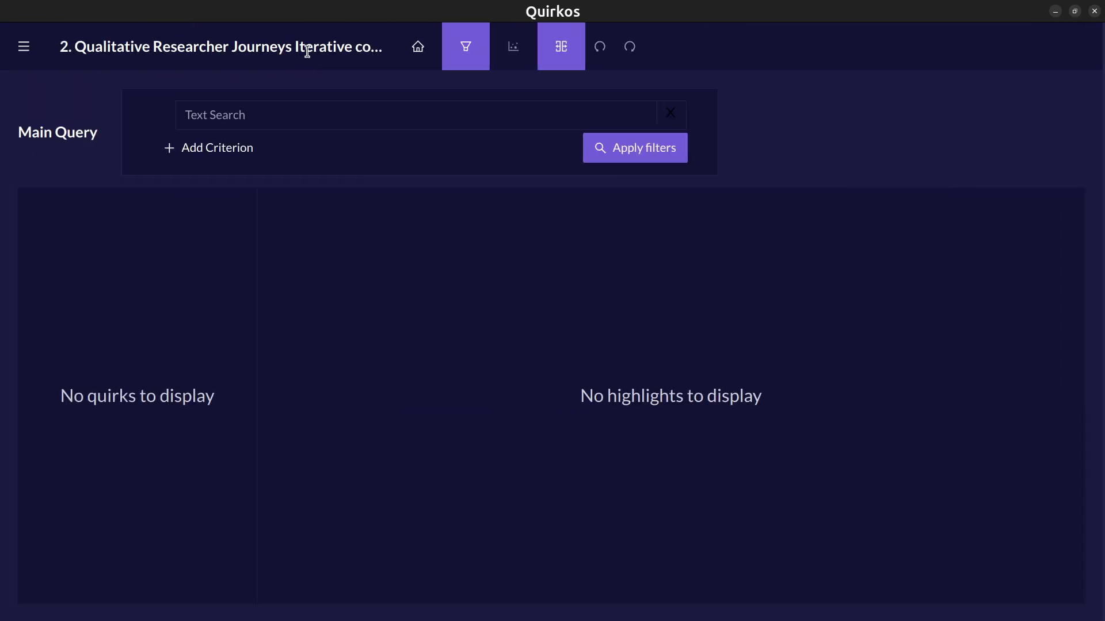
click(246, 148)
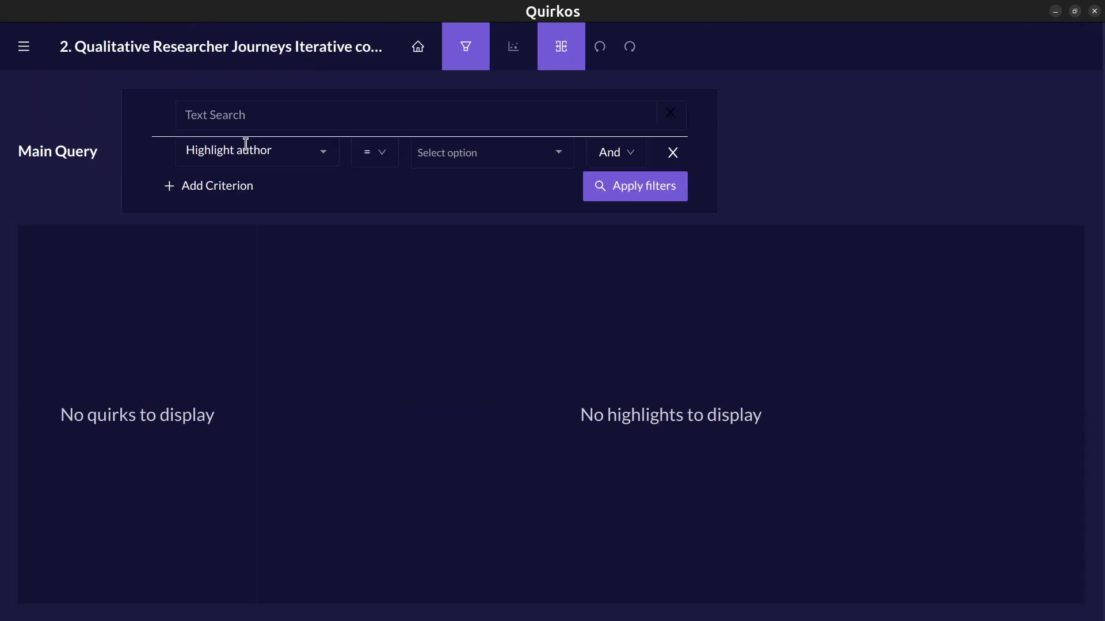
click(329, 156)
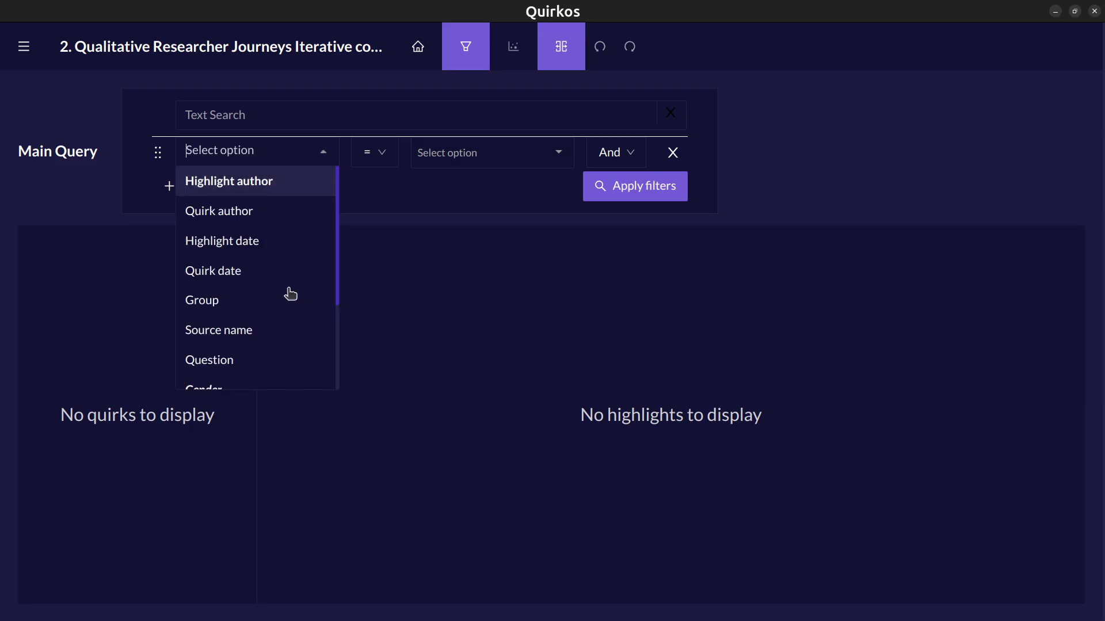
scroll(288, 311, down, 1)
scroll(284, 310, down, 2)
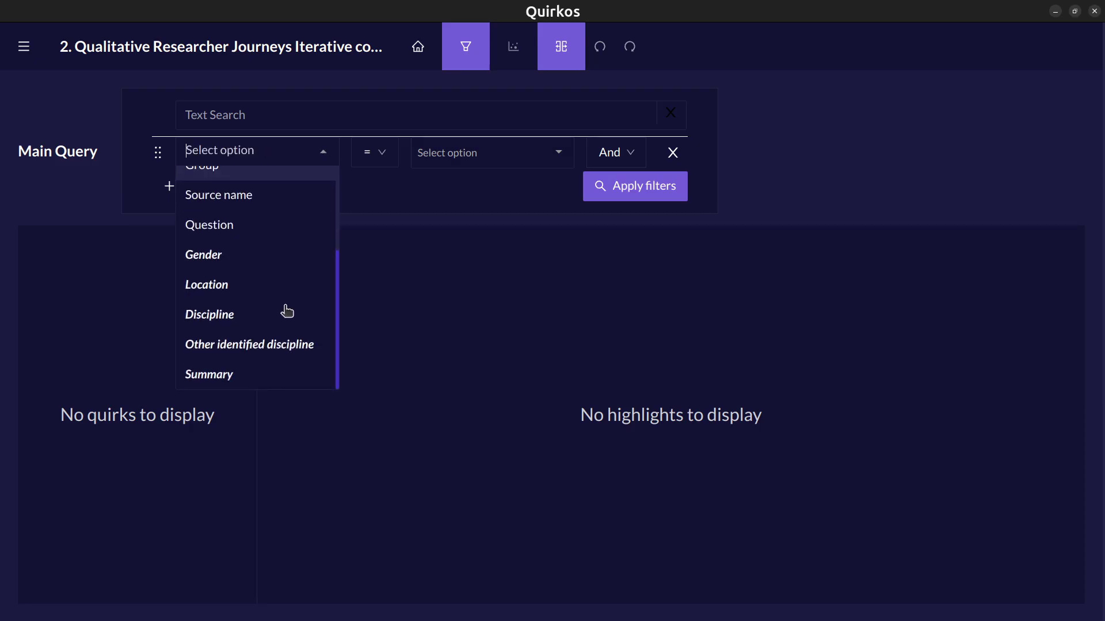
click(241, 285)
click(559, 153)
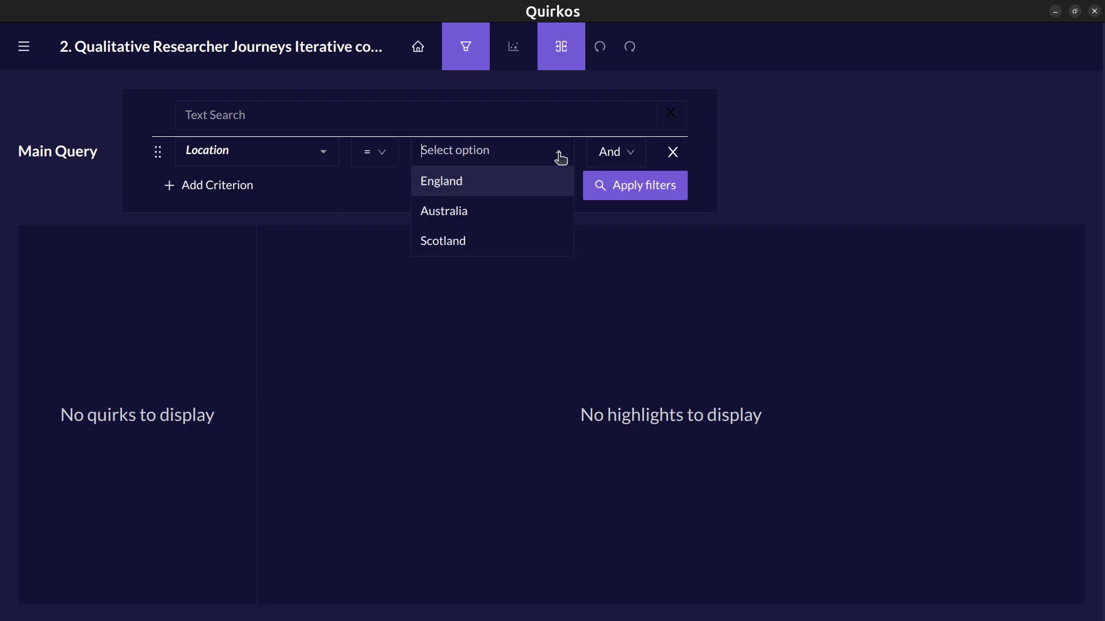
click(496, 184)
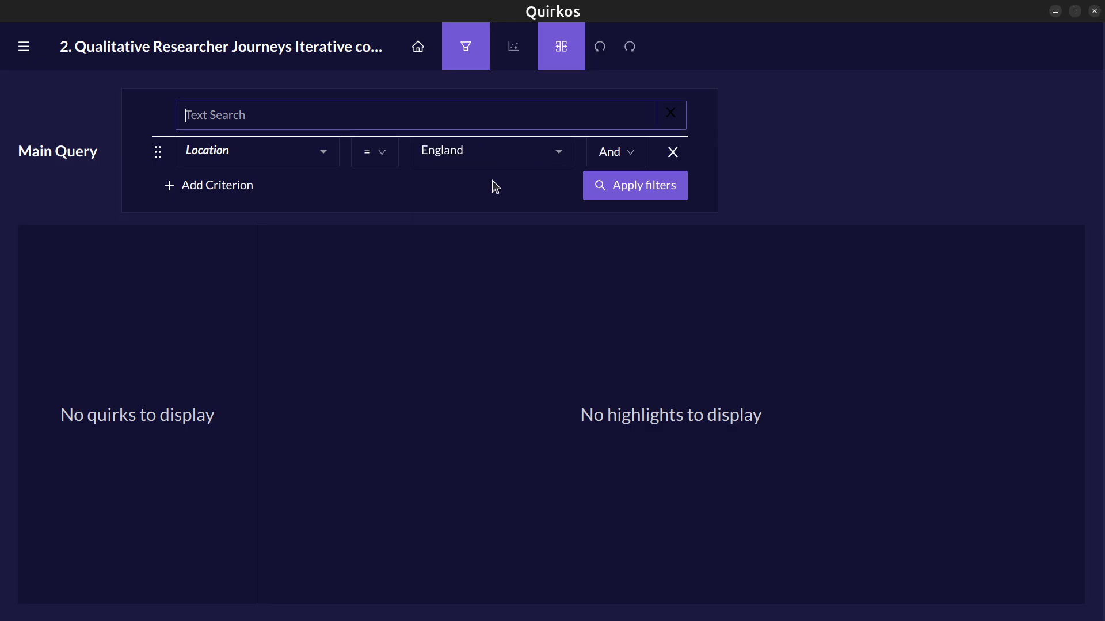
Apply the England filter and view its Vulnerabilities and Training Gap passages
click(325, 154)
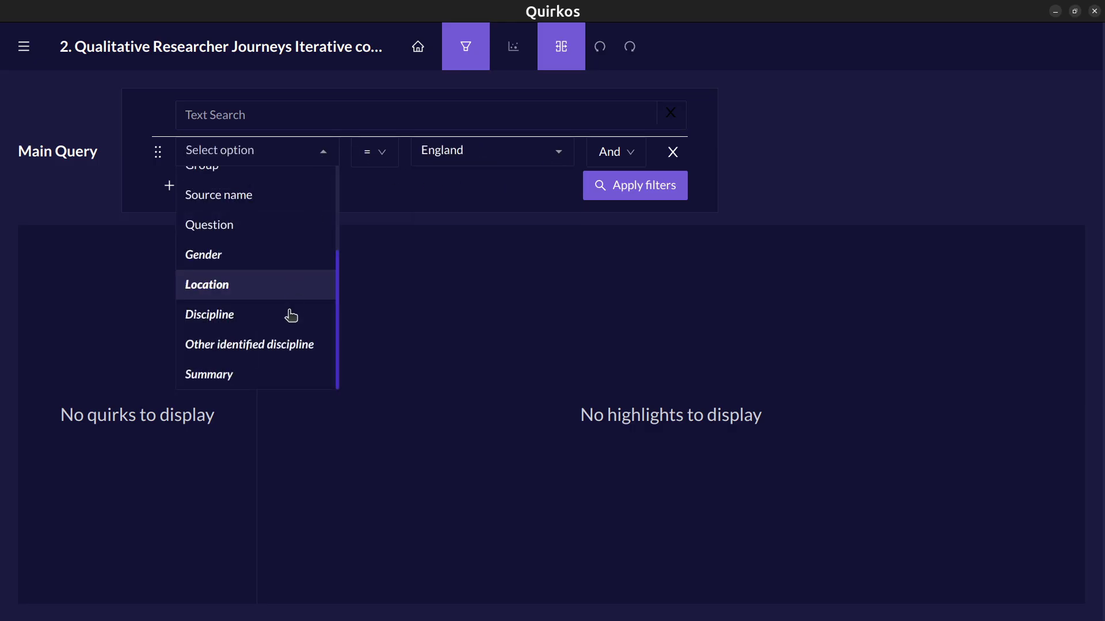
scroll(291, 315, up, 3)
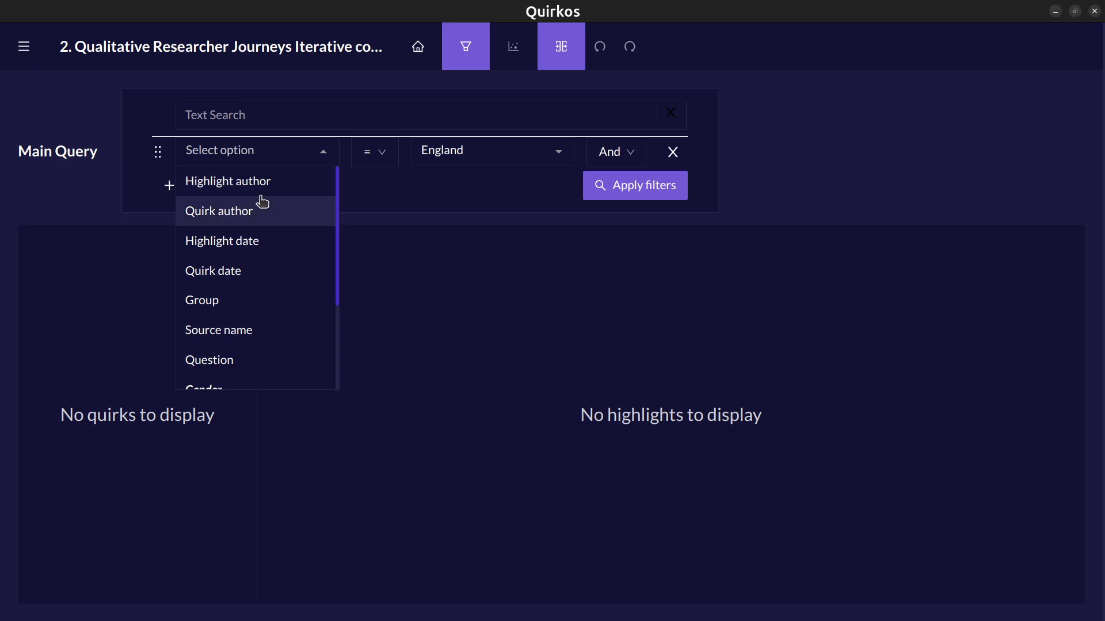
scroll(262, 265, down, 4)
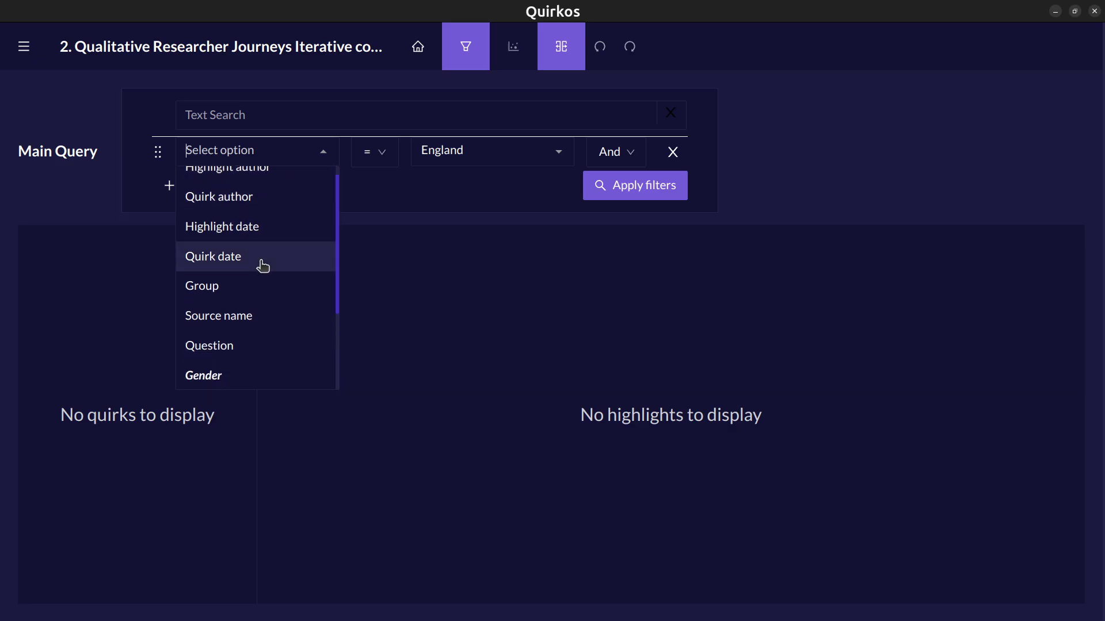
click(202, 285)
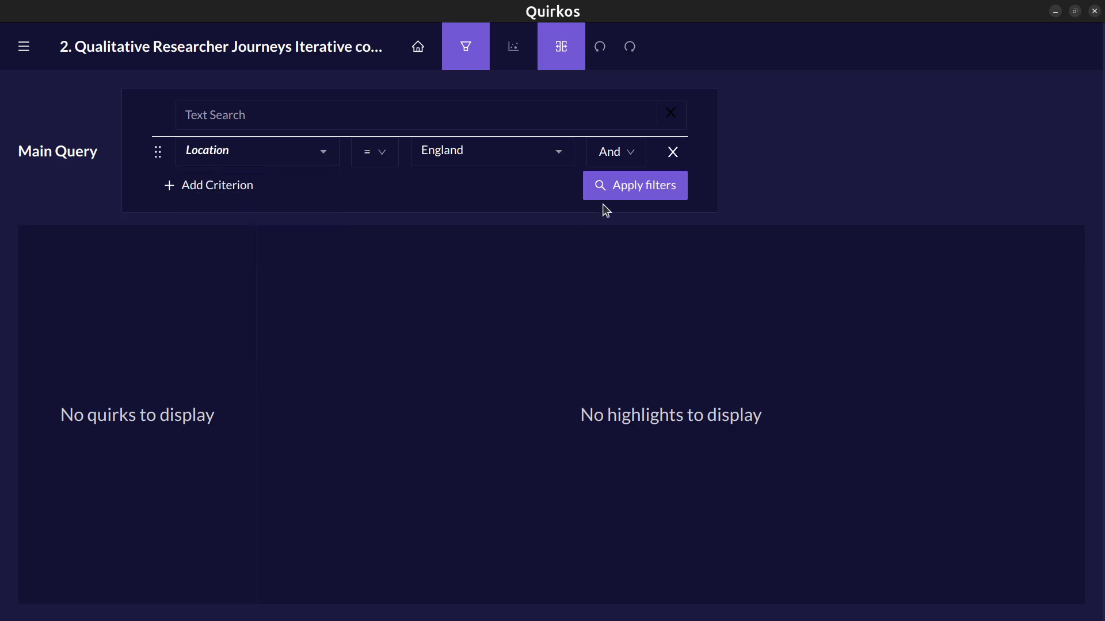
click(655, 196)
click(154, 252)
click(124, 294)
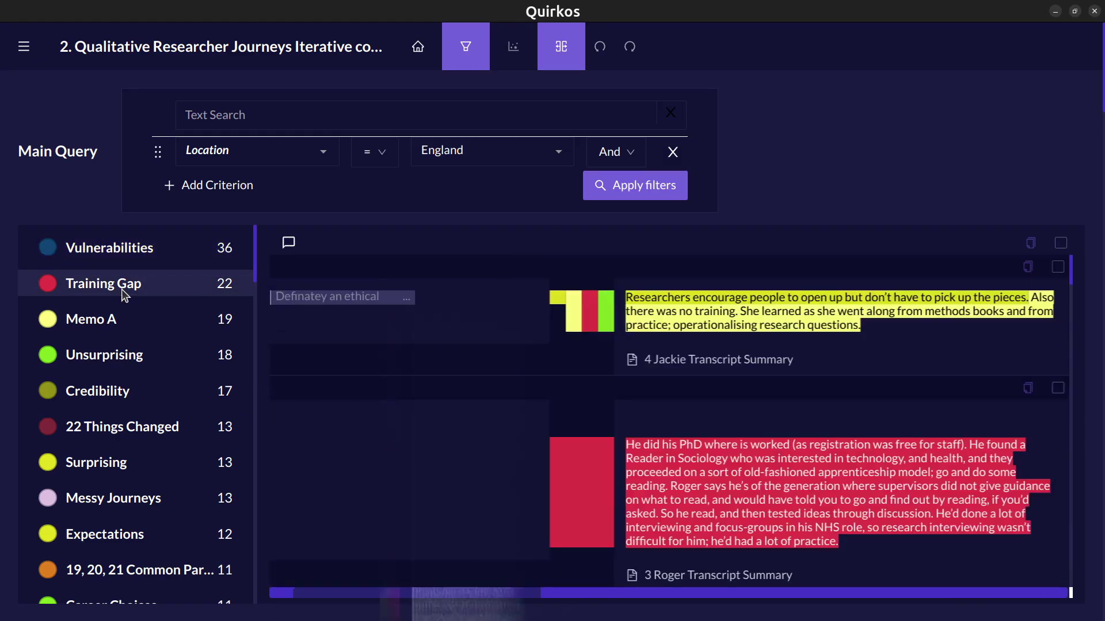
Open a side-by-side Second Query filtered to Location = Scotland and apply it
click(572, 48)
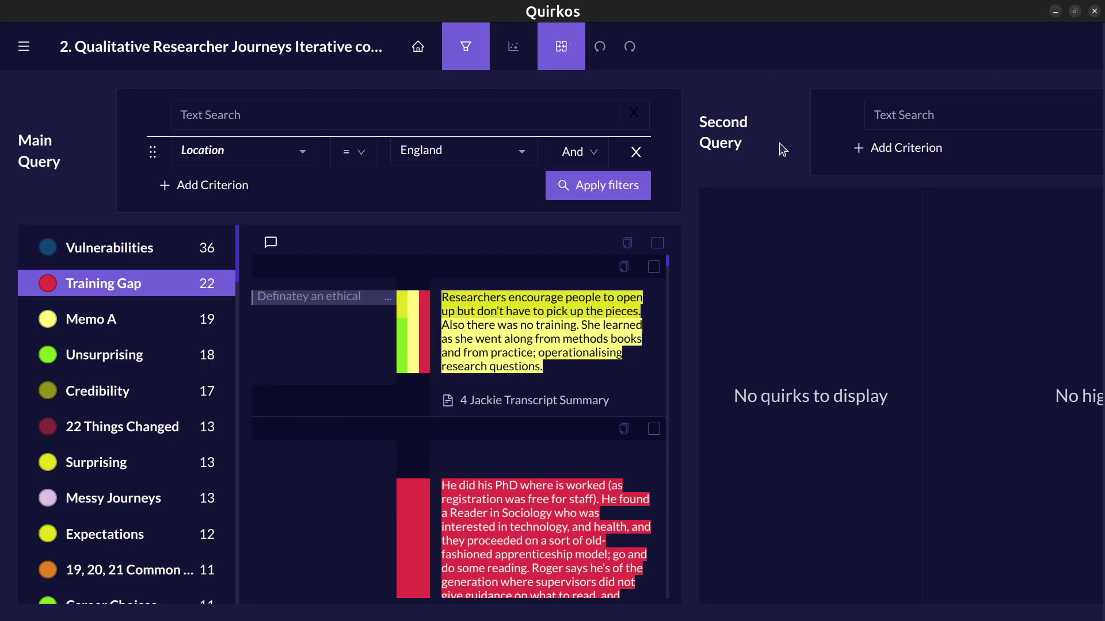
click(900, 148)
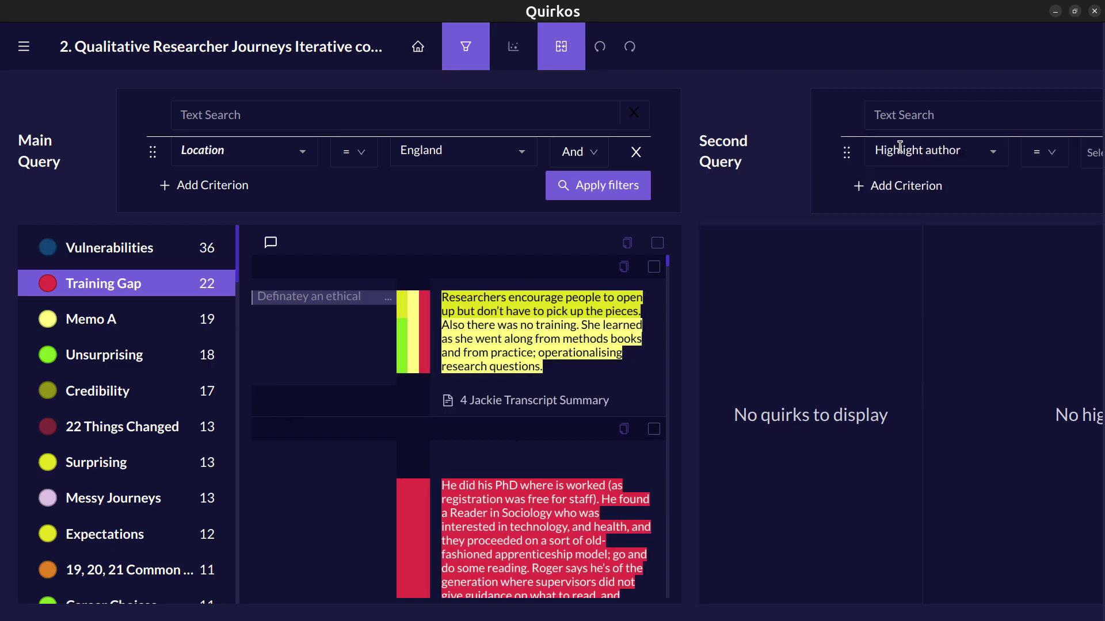
click(993, 153)
scroll(960, 315, down, 3)
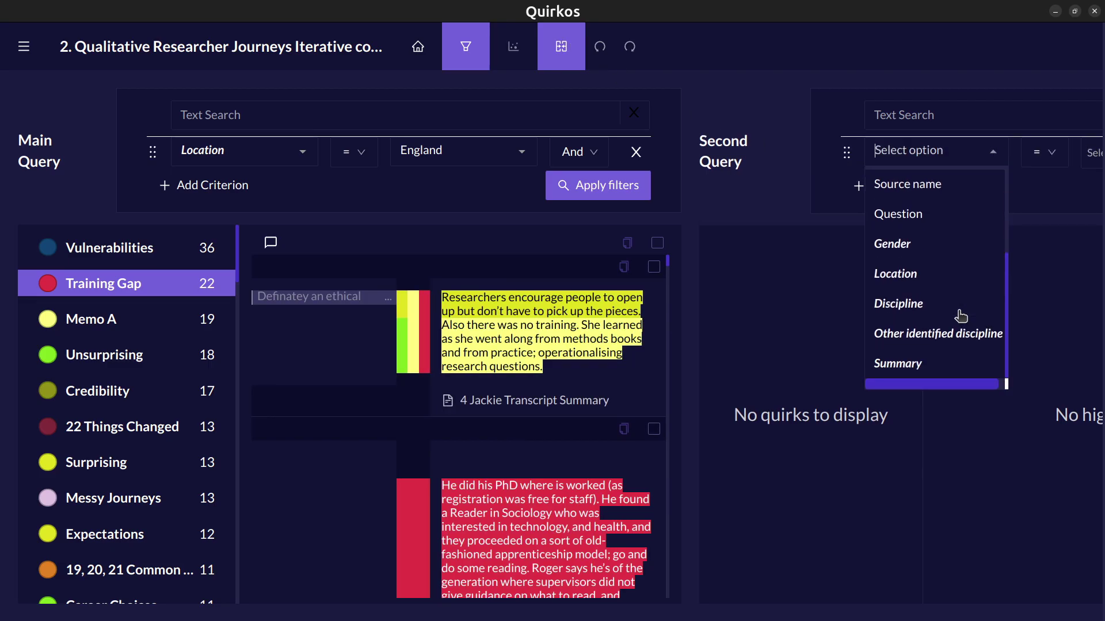
click(935, 279)
click(958, 154)
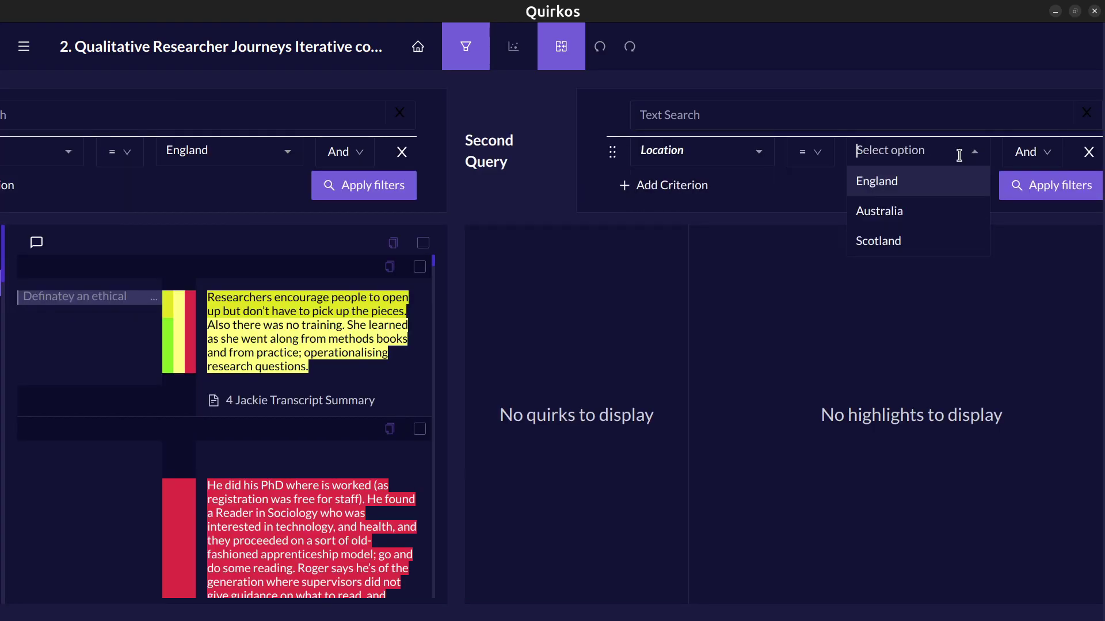
click(881, 240)
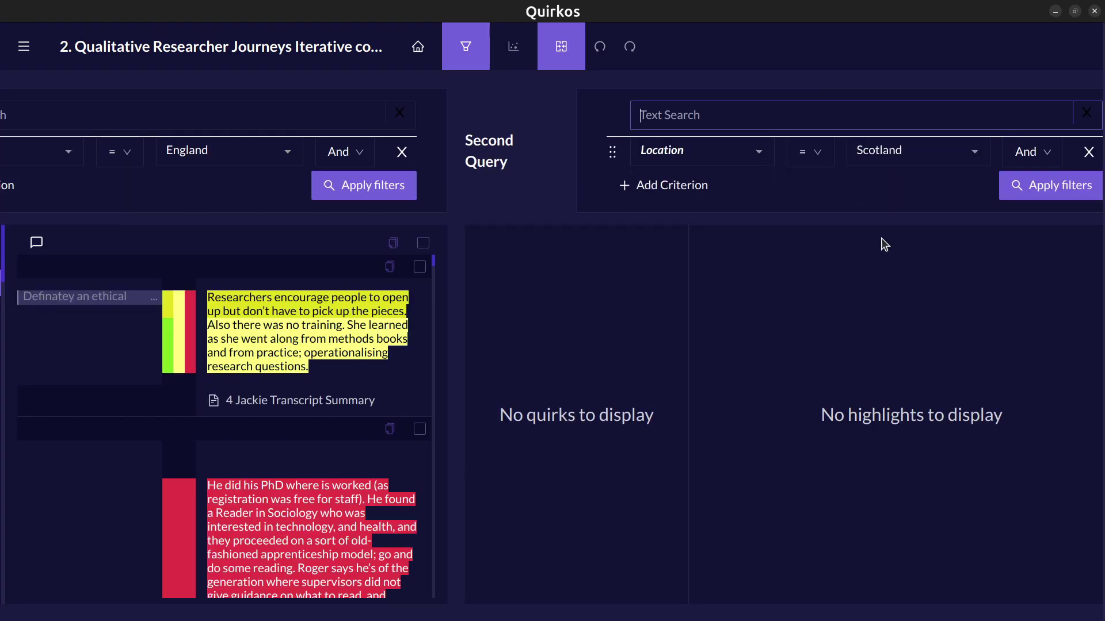
click(1027, 187)
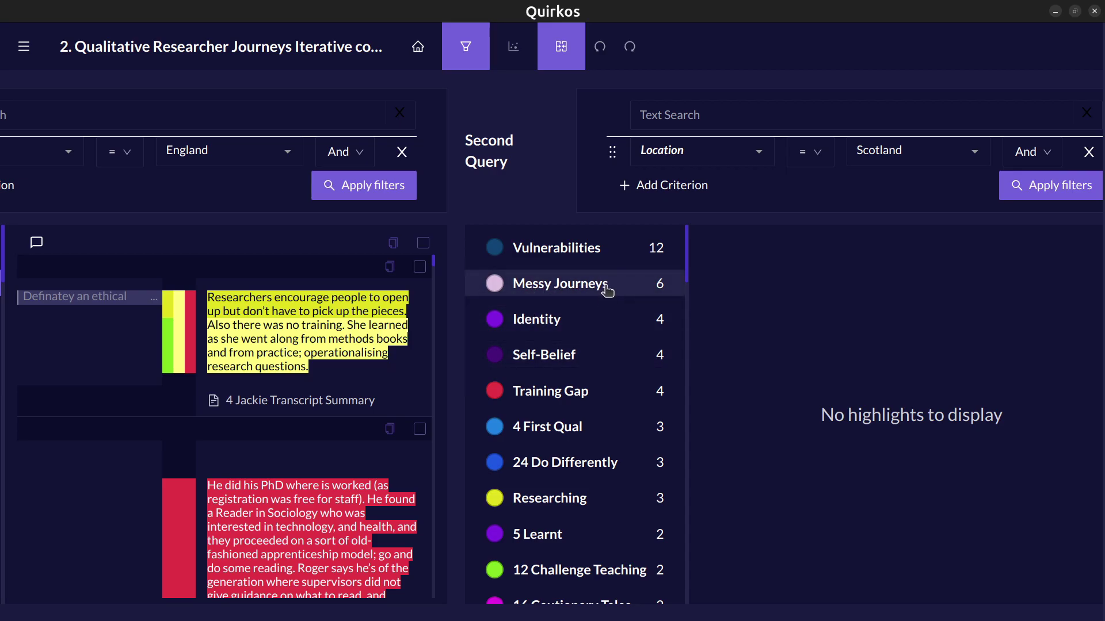
Show the Scotland Training Gap passages next to the England results
click(558, 396)
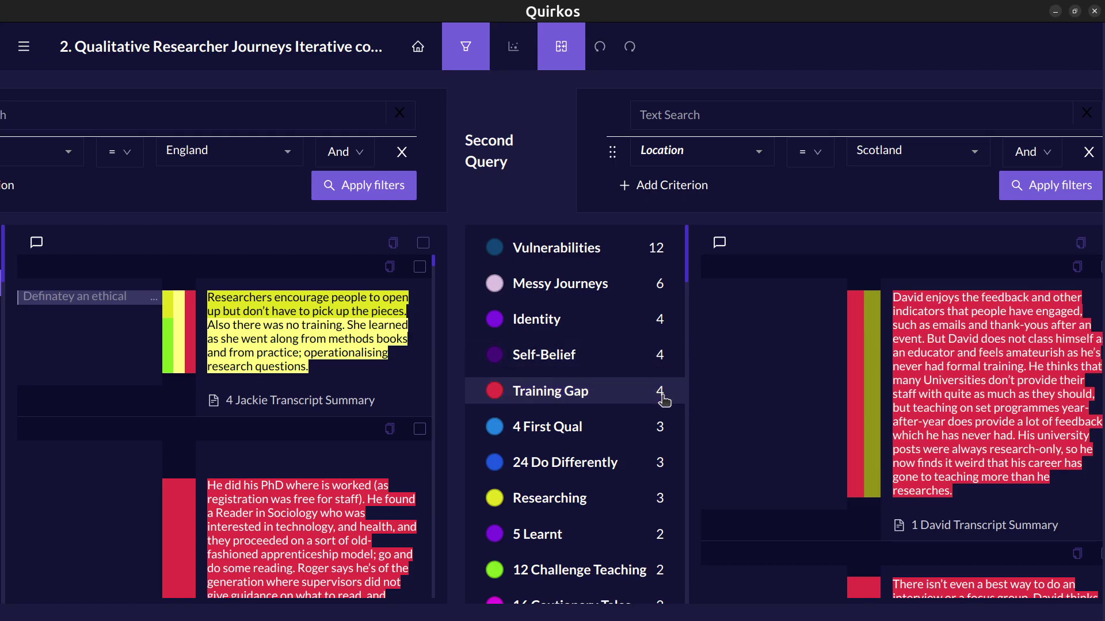
click(636, 391)
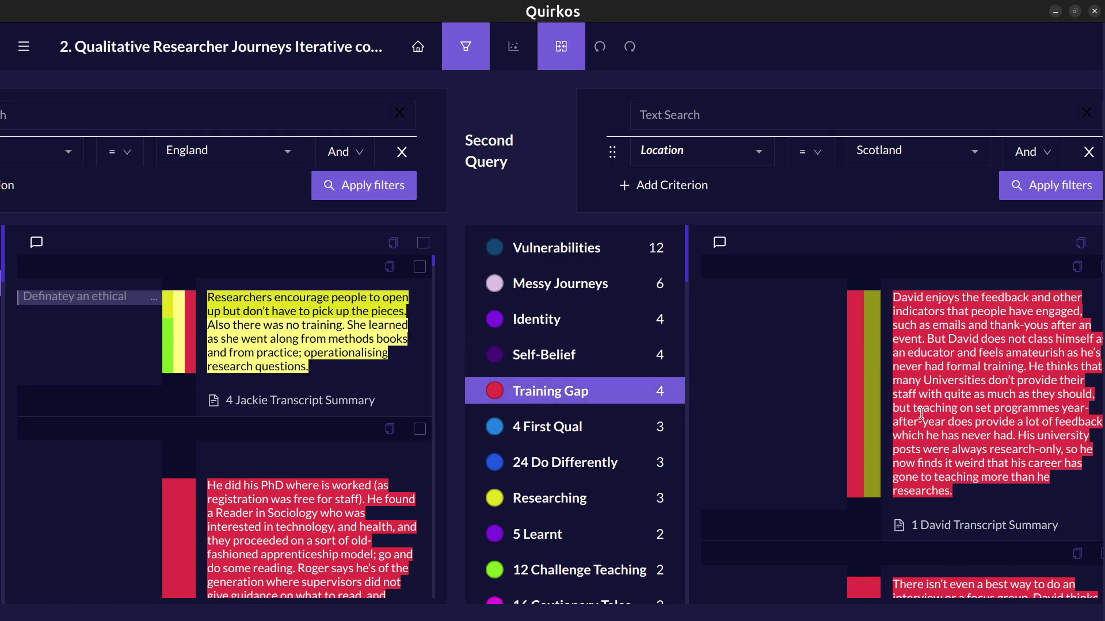
scroll(924, 413, down, 10)
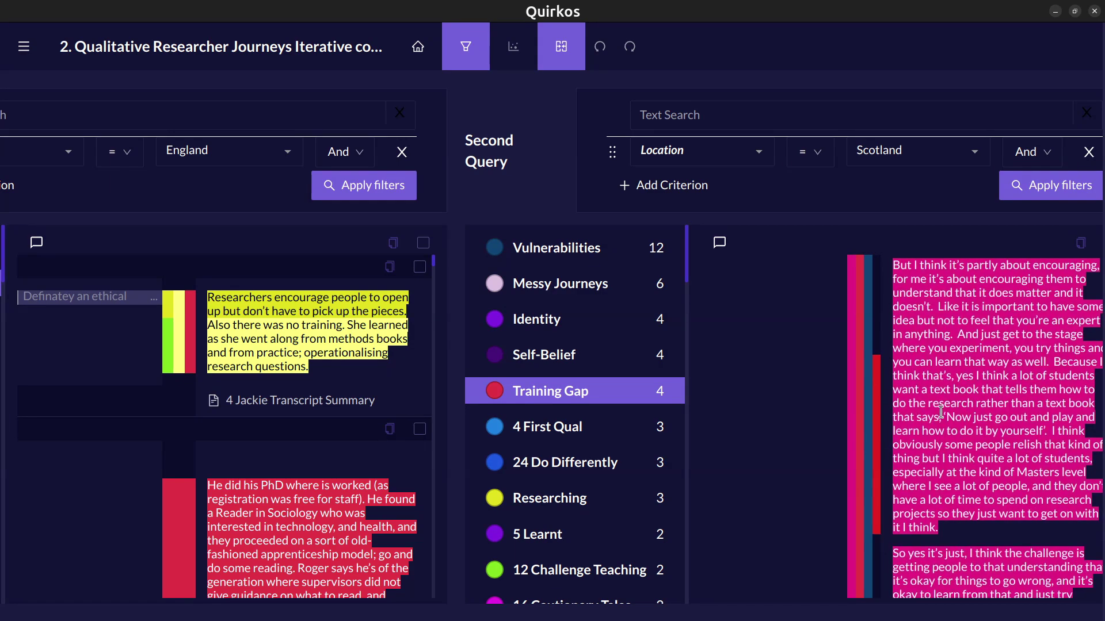
scroll(941, 412, up, 10)
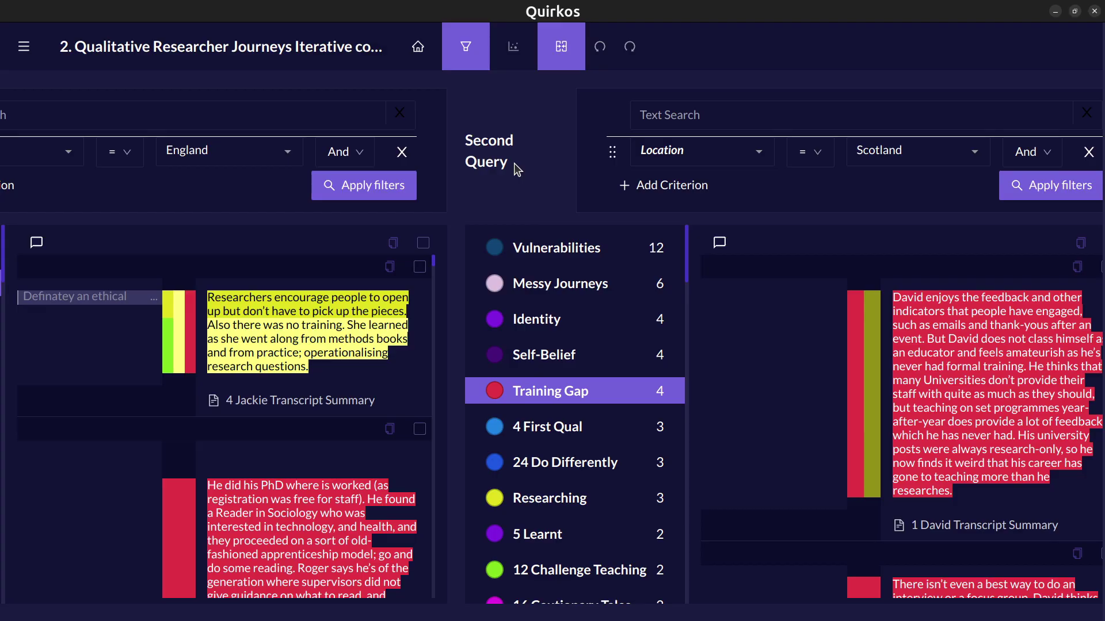
Return to the quirk canvas and choose Export > Individual Sources As Word Document
click(418, 46)
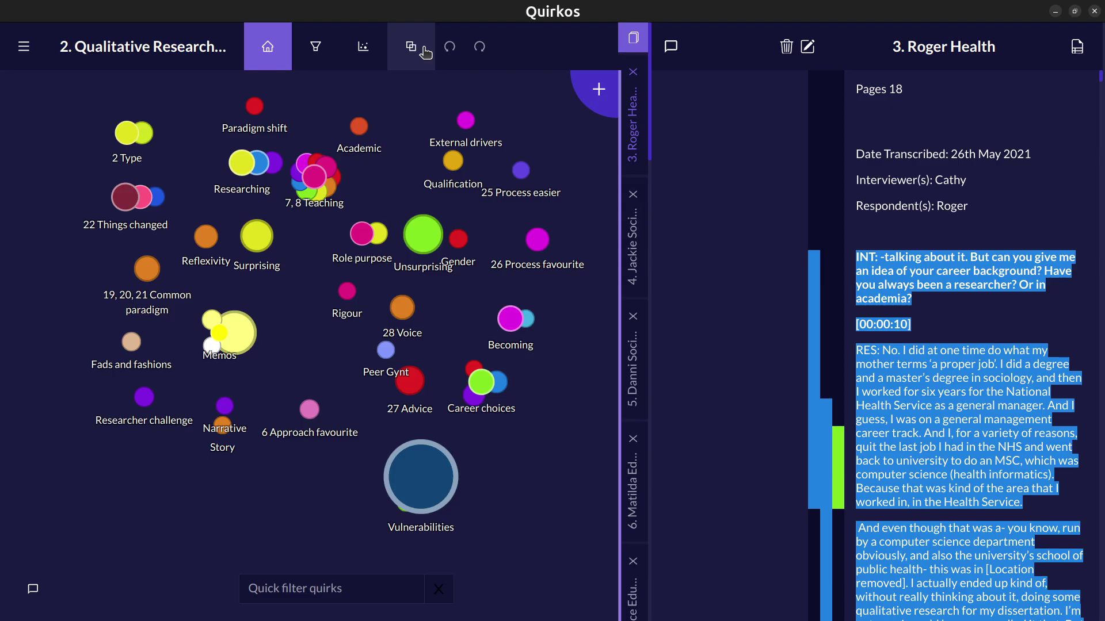
click(29, 50)
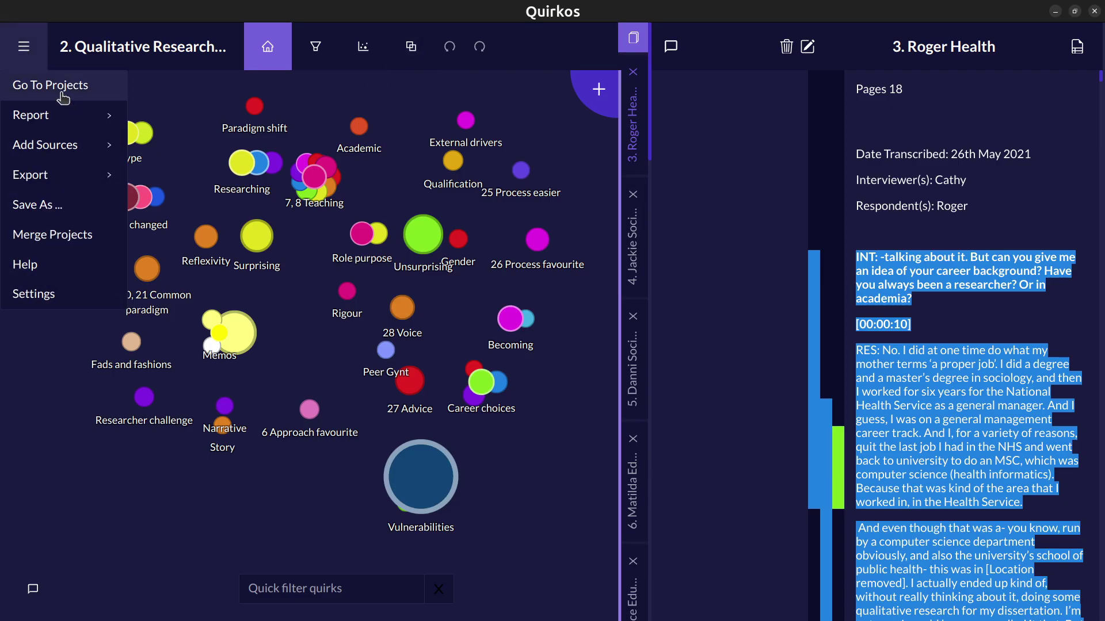
mouse_move(98, 177)
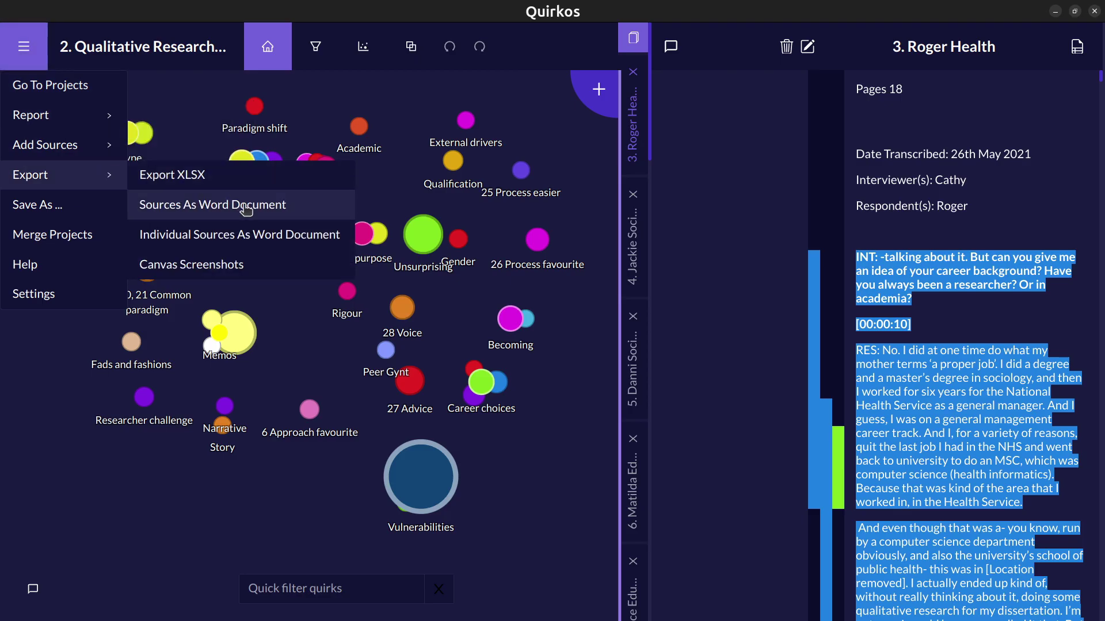
click(253, 231)
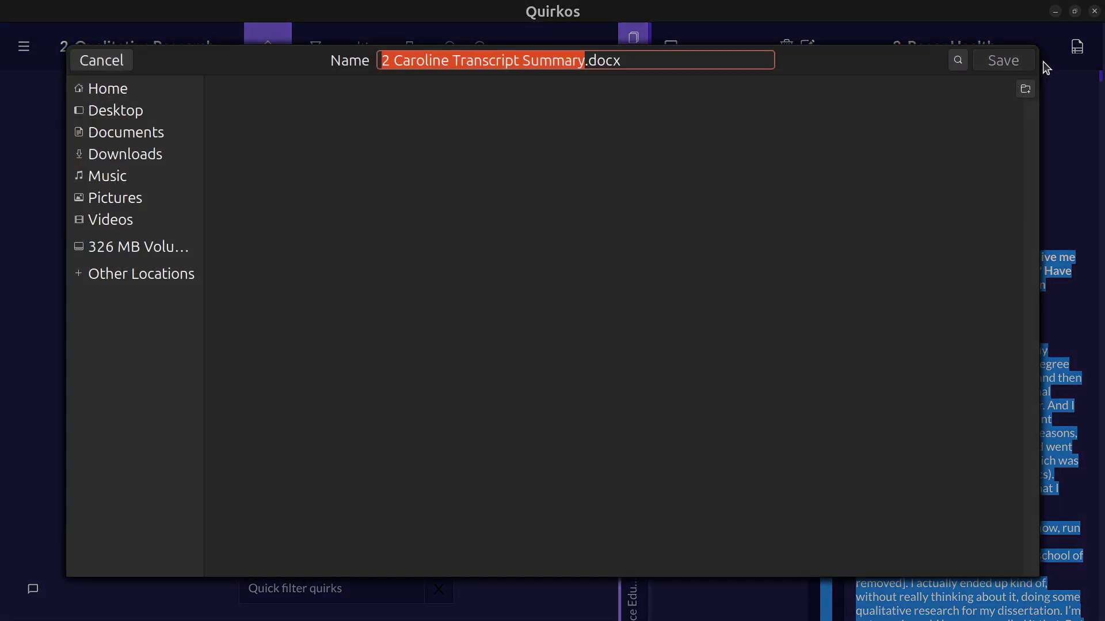
Save the first source's Word export and scroll through it
click(1003, 59)
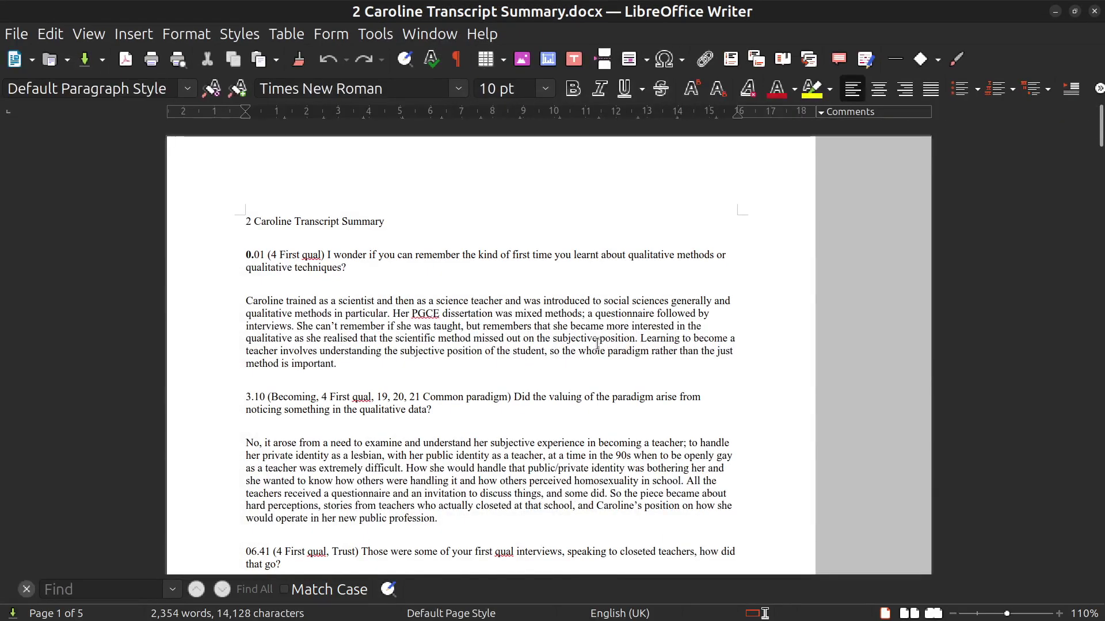
scroll(597, 344, down, 20)
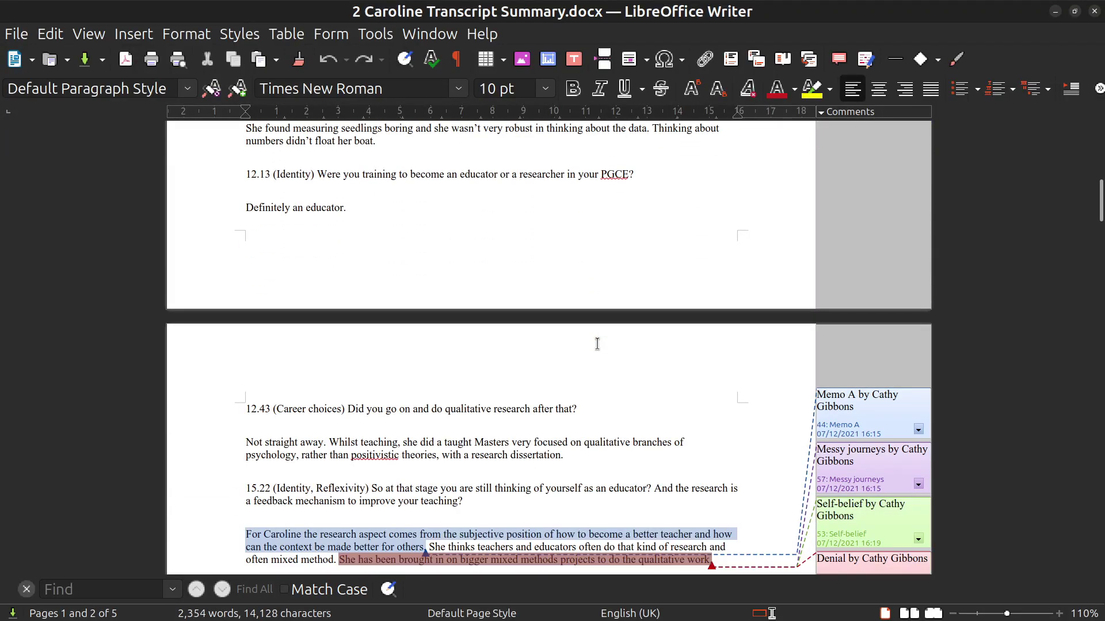
scroll(598, 344, down, 5)
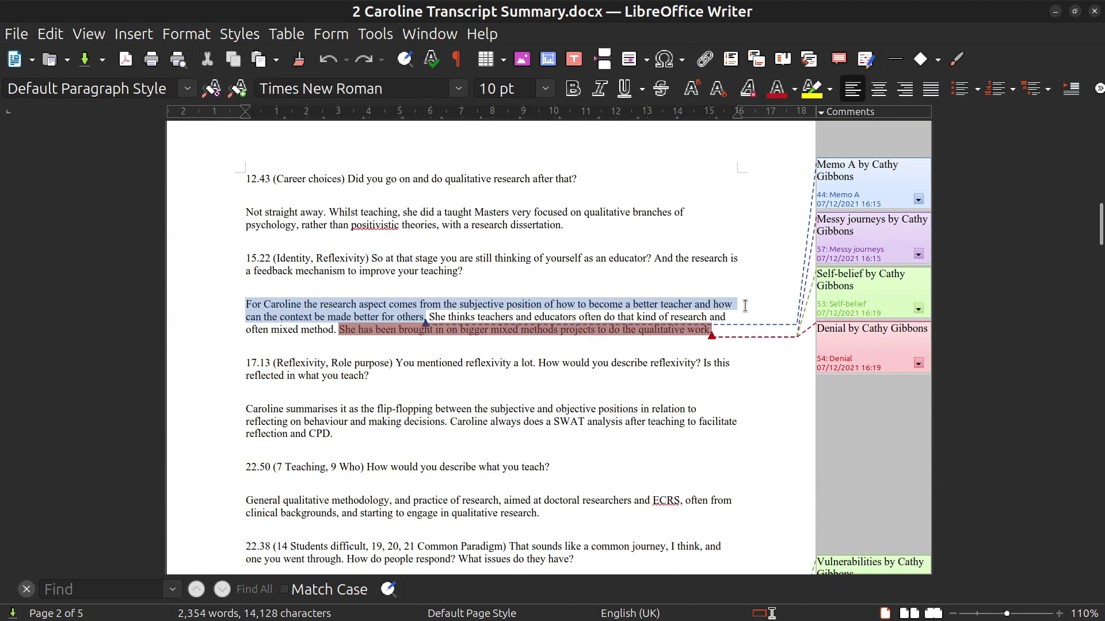
scroll(654, 326, down, 20)
scroll(654, 326, down, 5)
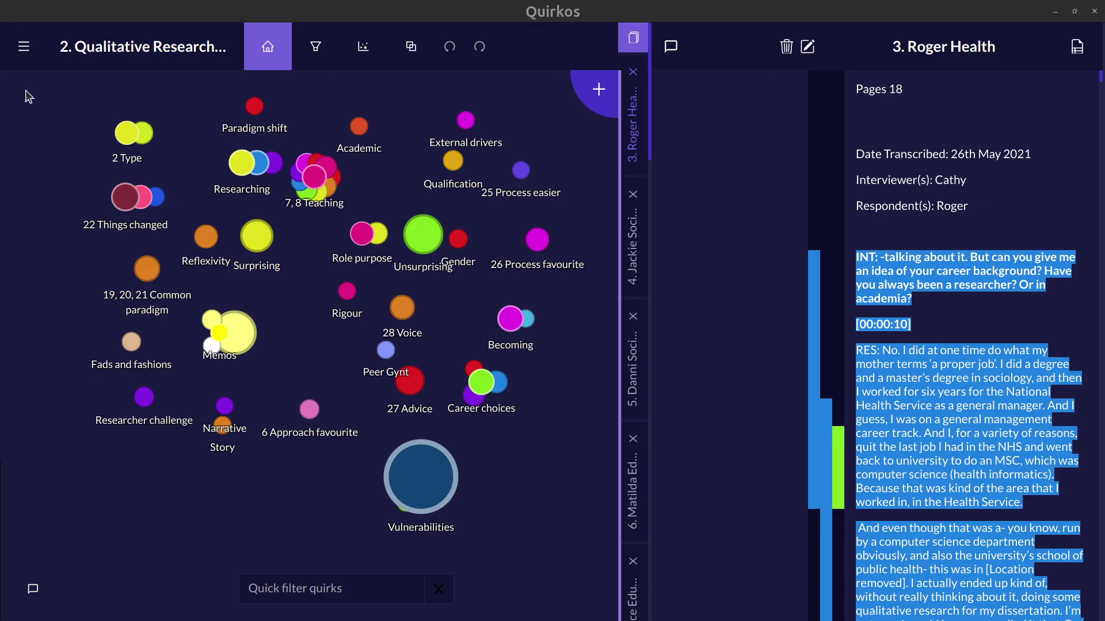
Export the project as an XLSX workbook and confirm saving it
click(35, 45)
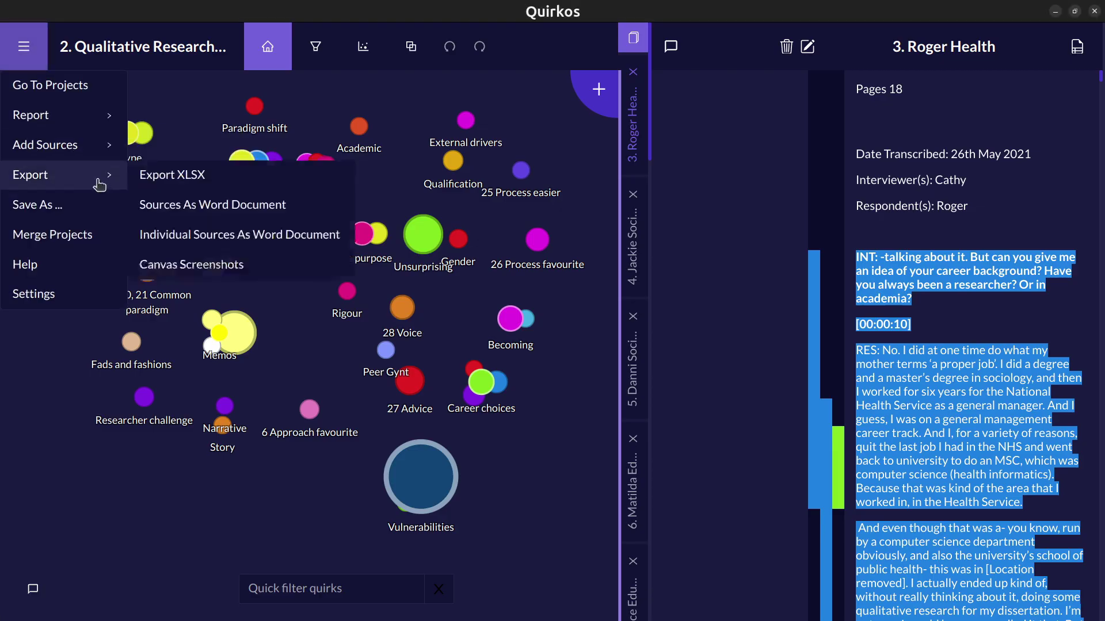
mouse_move(99, 174)
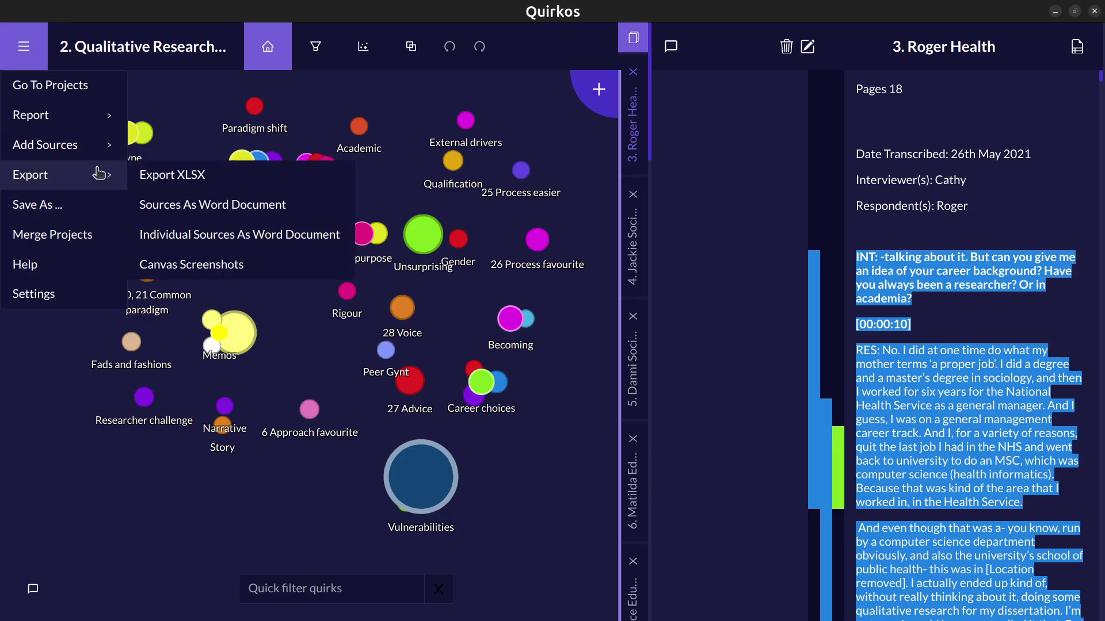
click(156, 175)
key(Return)
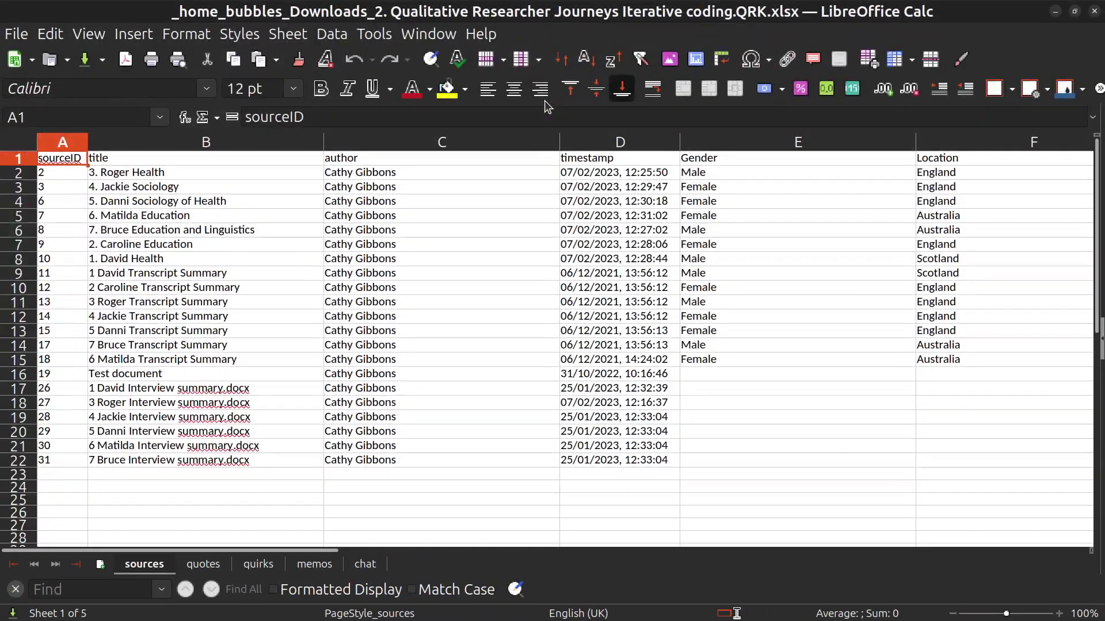
Browse the quotes, quirks, memos and chat sheets of the exported workbook
click(211, 569)
scroll(644, 354, right, 4)
scroll(644, 353, left, 4)
scroll(645, 354, right, 13)
scroll(644, 353, left, 8)
scroll(645, 354, left, 5)
click(275, 562)
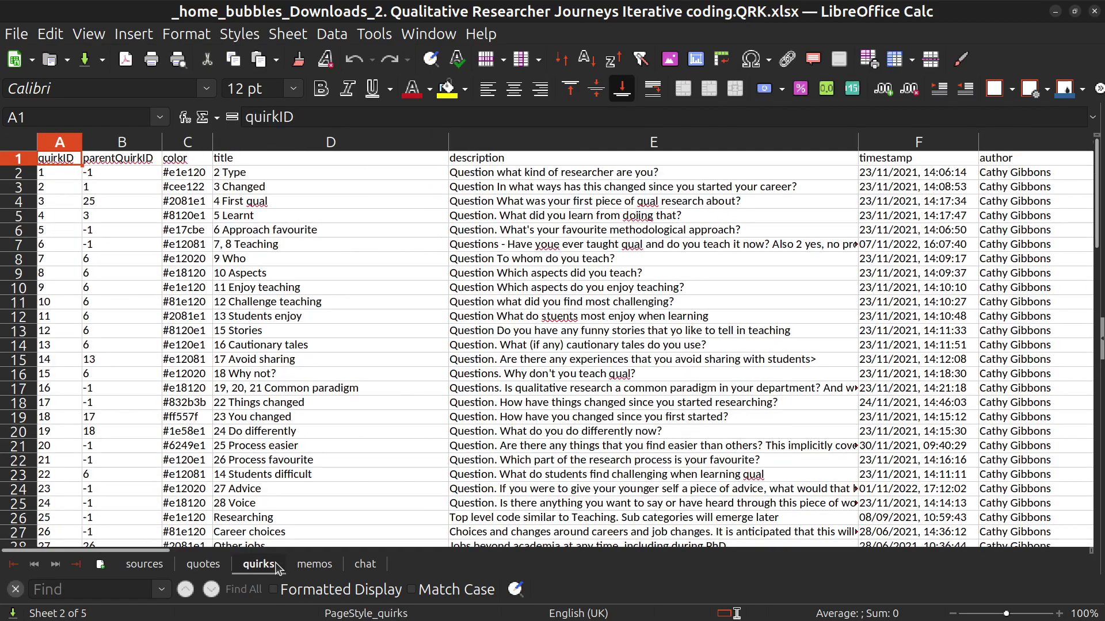
scroll(523, 433, right, 3)
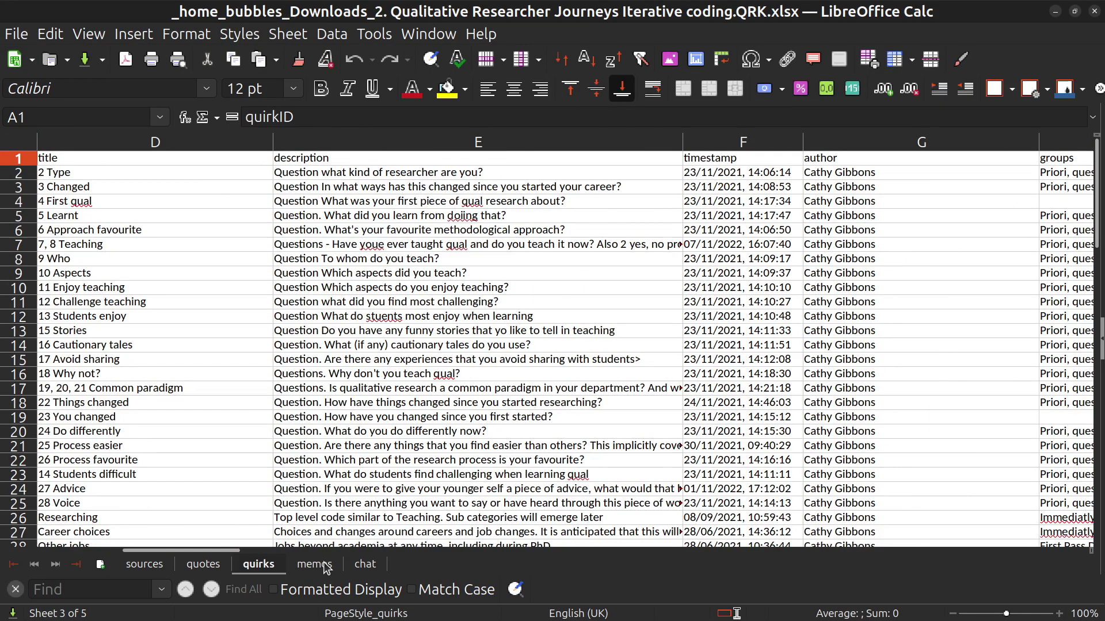
click(326, 568)
click(377, 568)
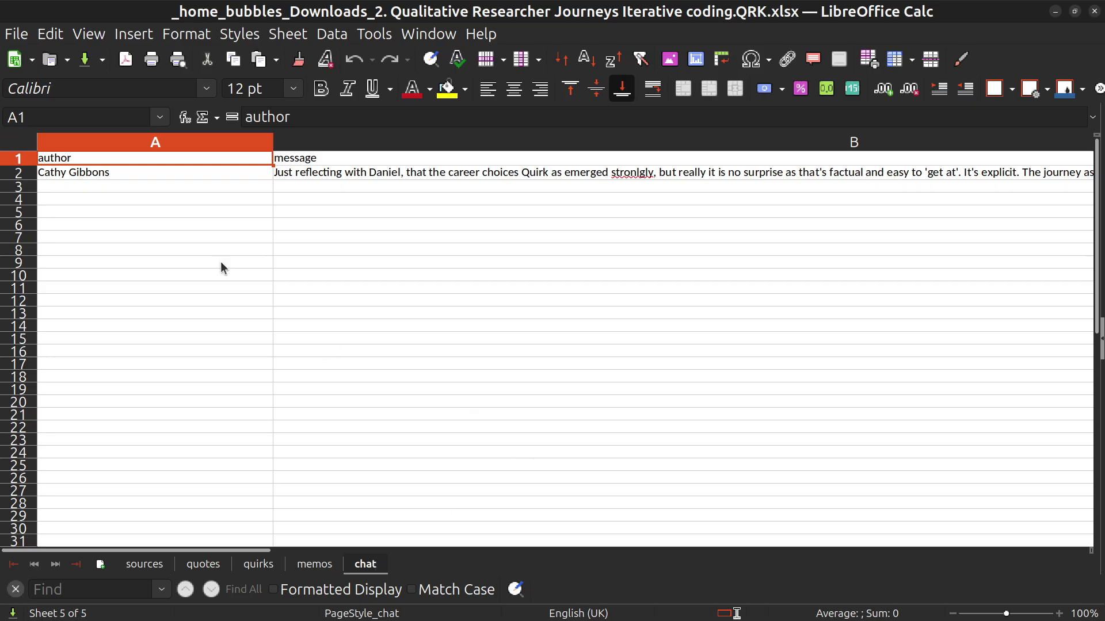
Return to the sources sheet, then shrink the Calc window to reveal Quirkos
click(163, 565)
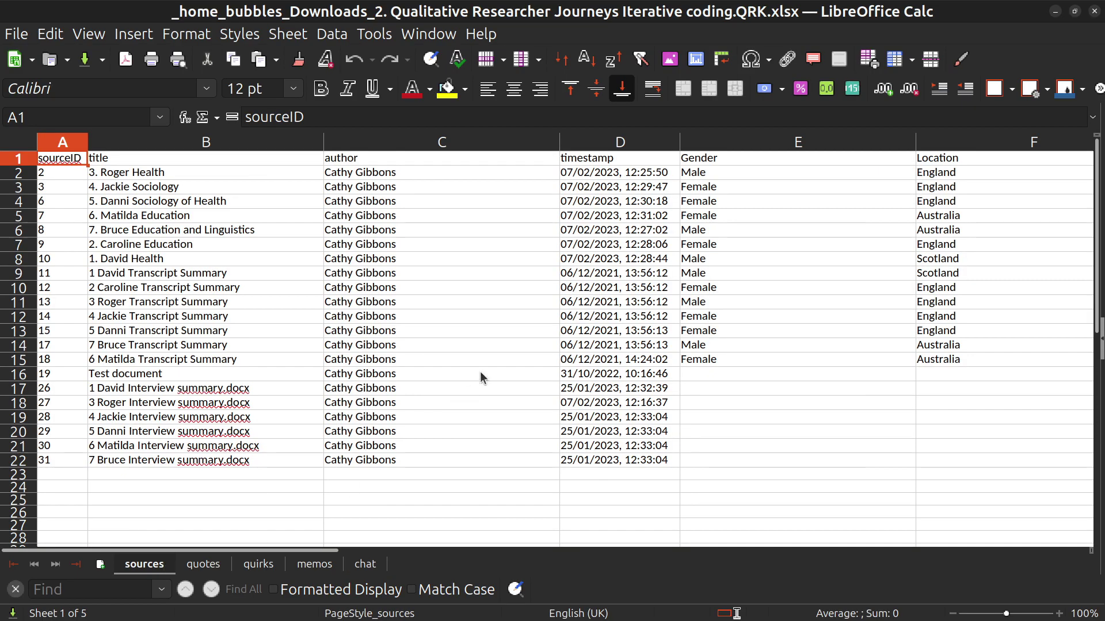
scroll(480, 372, right, 6)
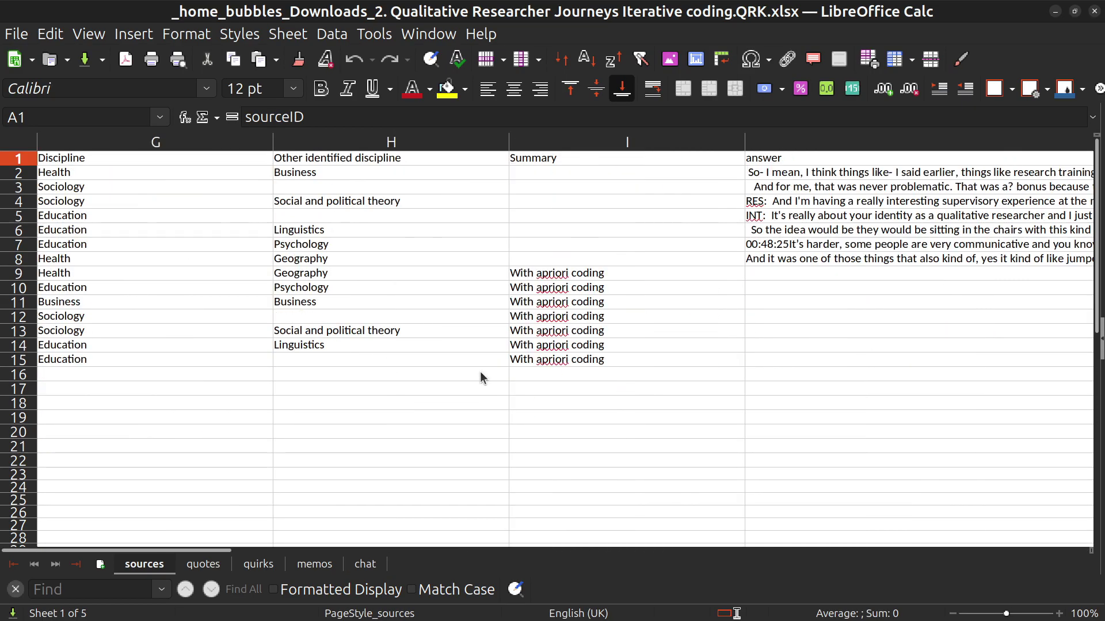
scroll(481, 377, left, 5)
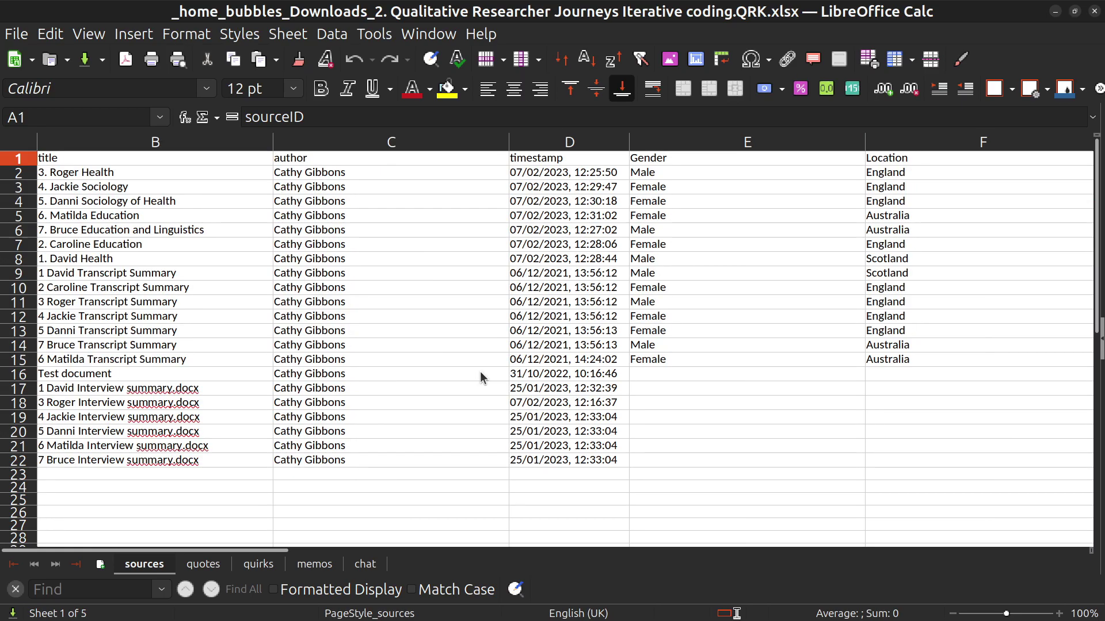
scroll(623, 315, left, 1)
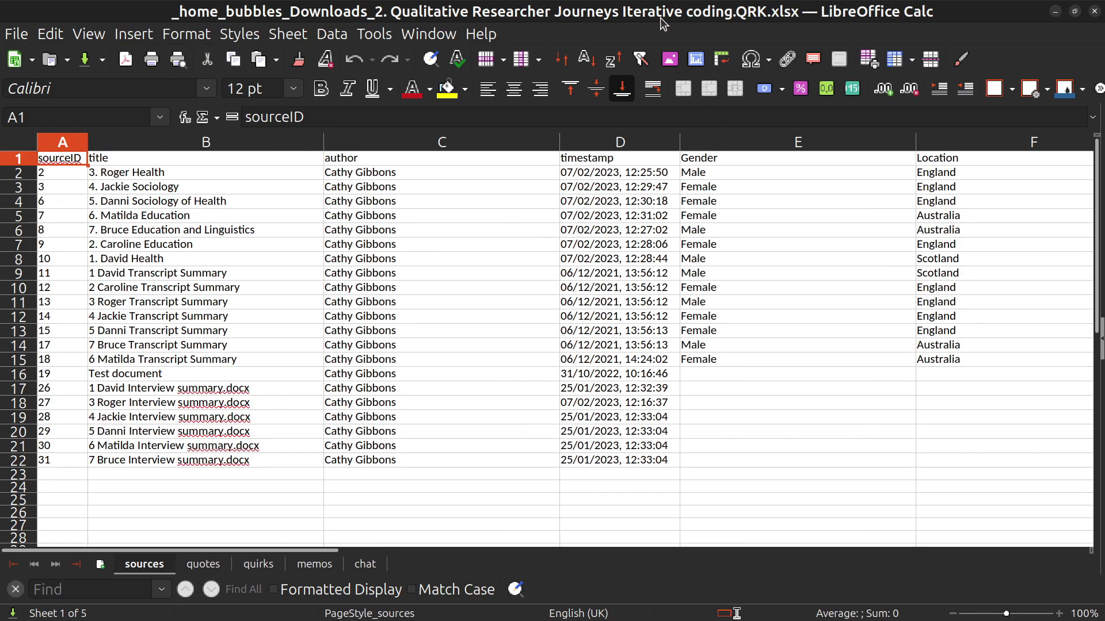
drag(661, 17, 412, 135)
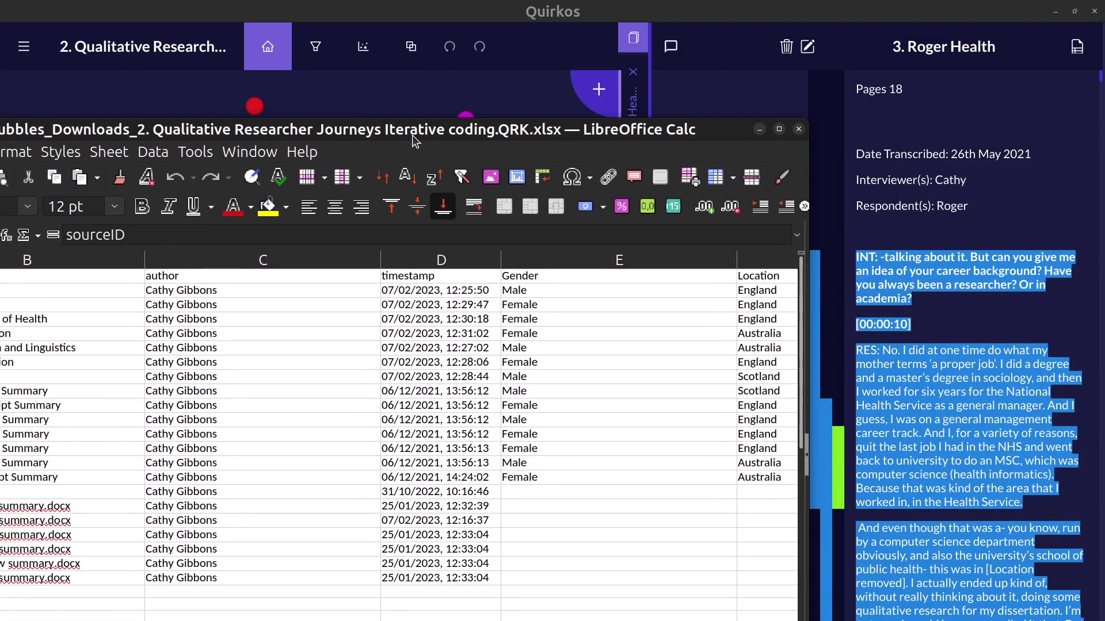
Close the Calc workbook and bring up the Report options from Quirkos's main menu
click(799, 129)
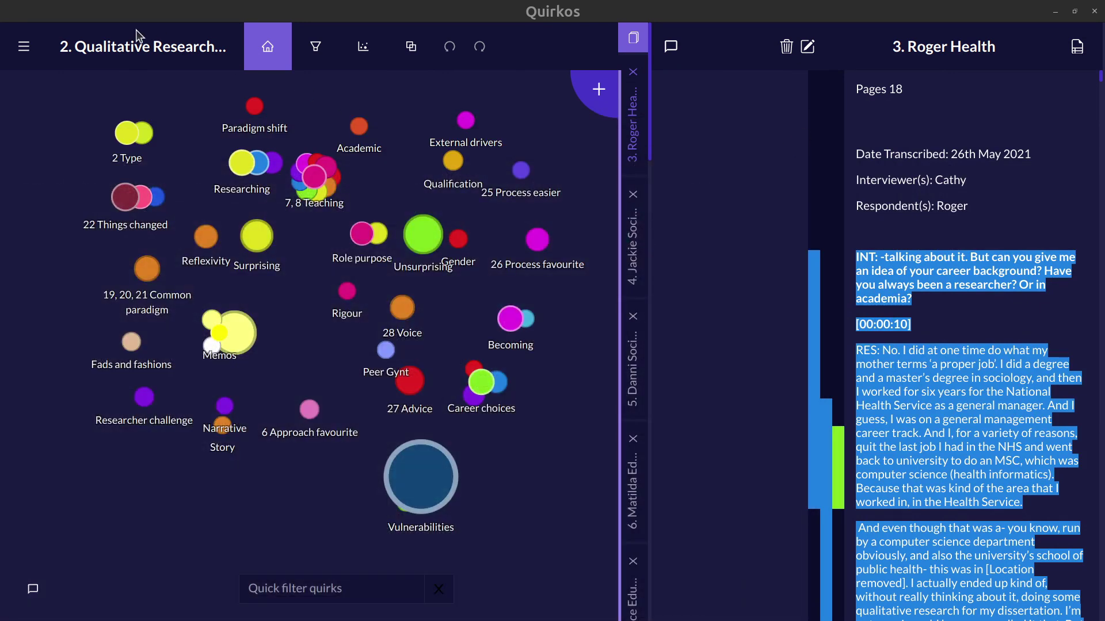
click(25, 49)
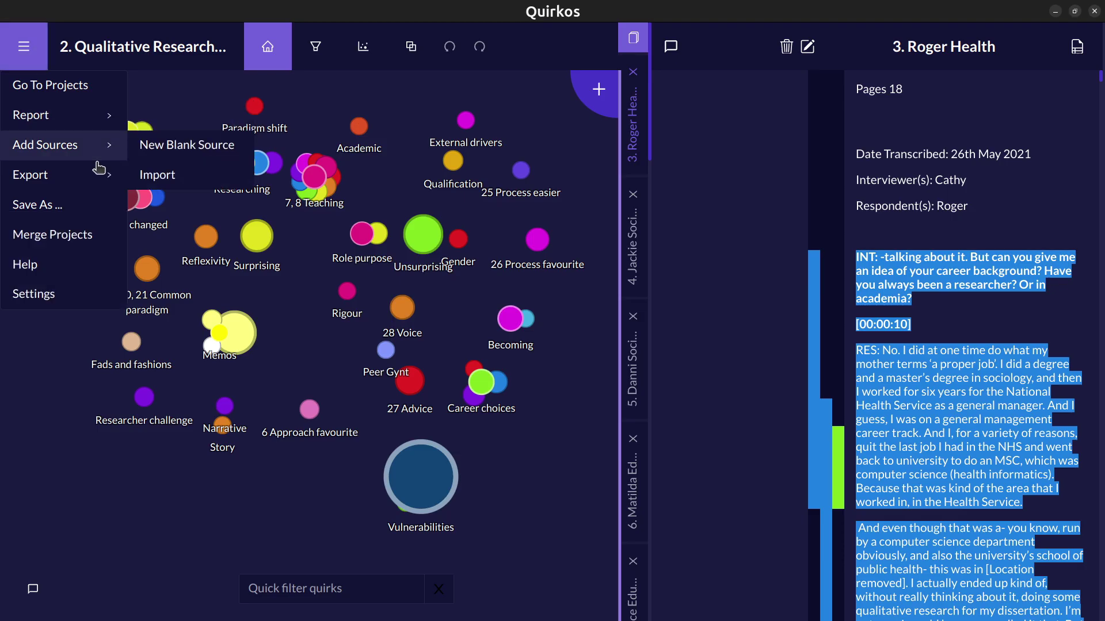
mouse_move(93, 151)
mouse_move(82, 116)
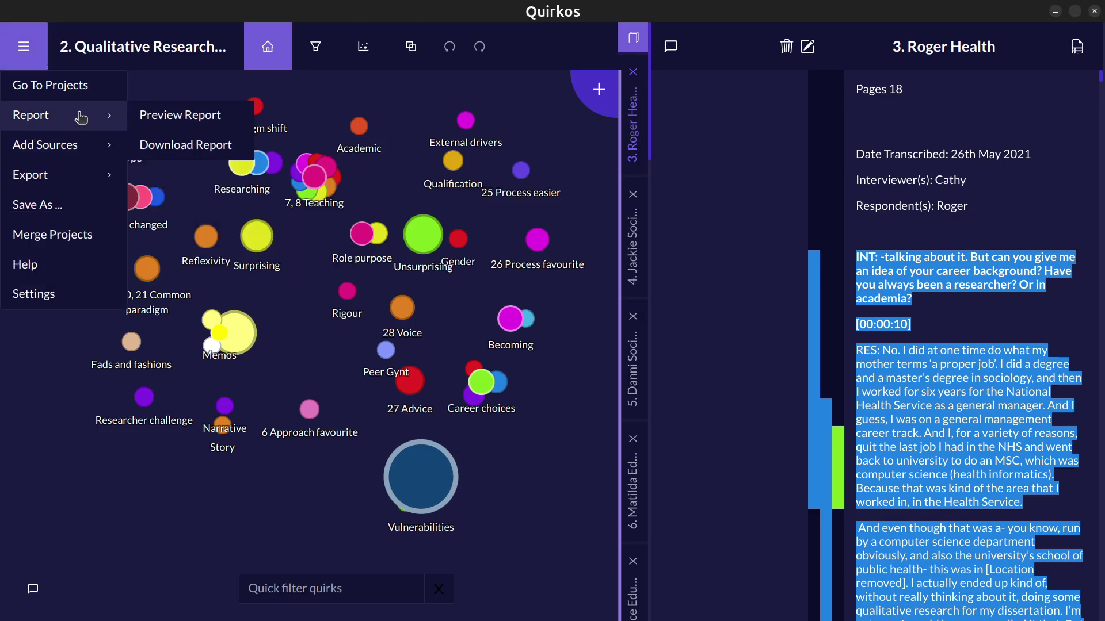
Open the report preview and look through its sources and quirks sections
click(183, 128)
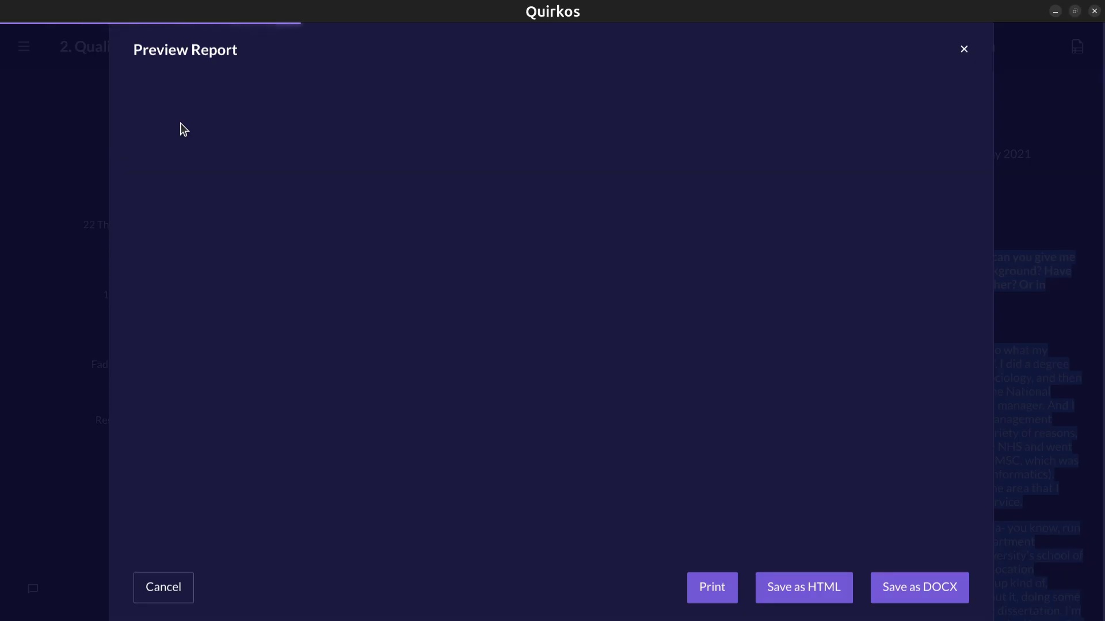
scroll(501, 322, down, 5)
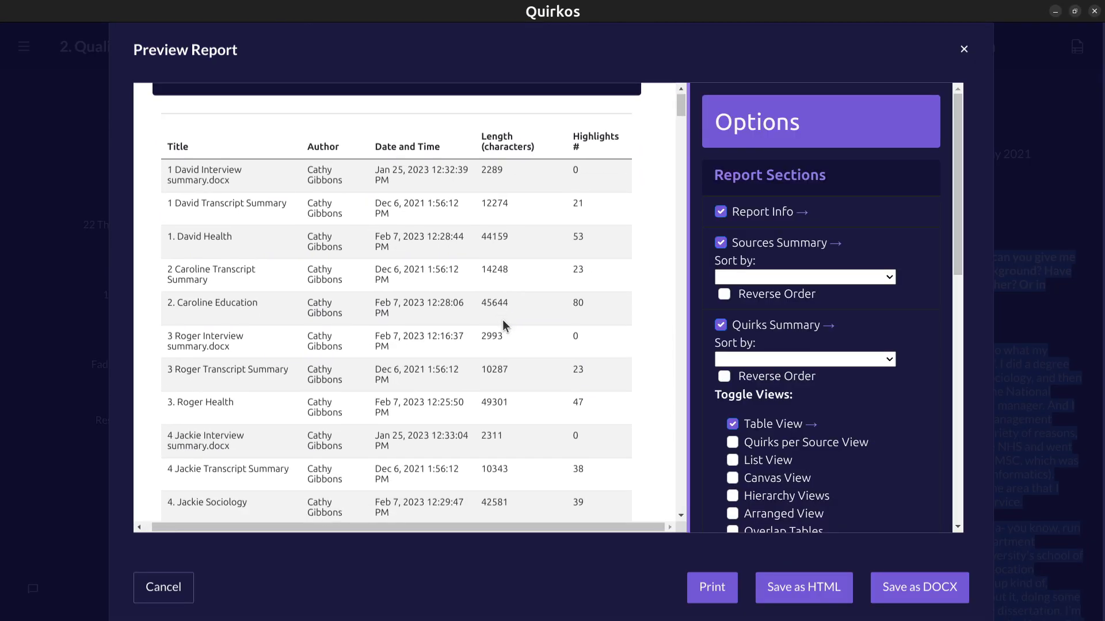
scroll(249, 328, down, 3)
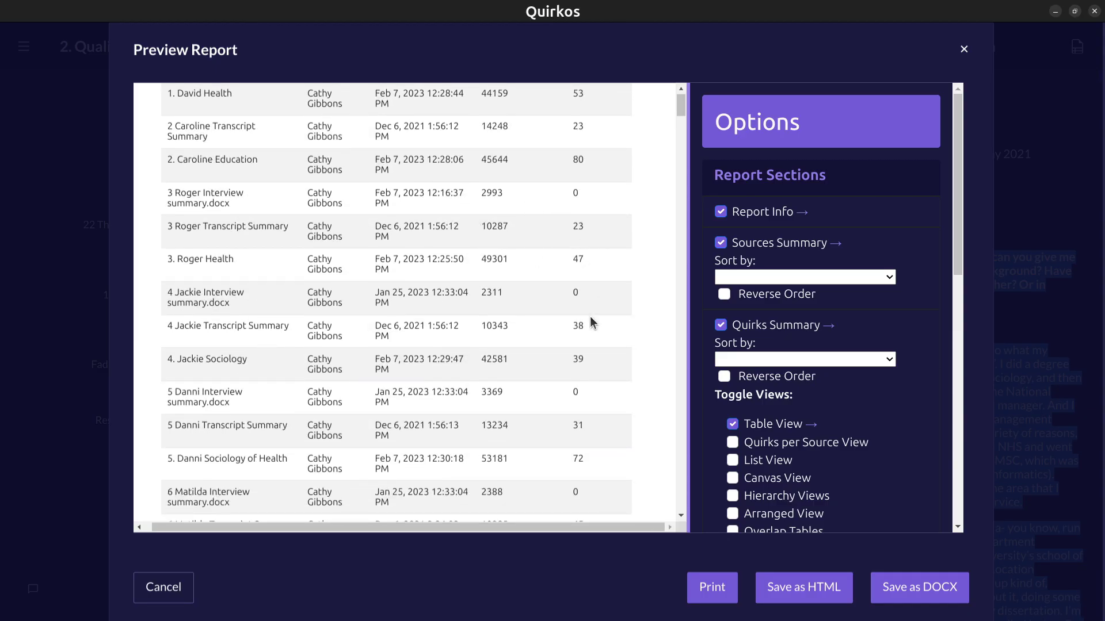
scroll(589, 354, down, 10)
scroll(589, 355, down, 1)
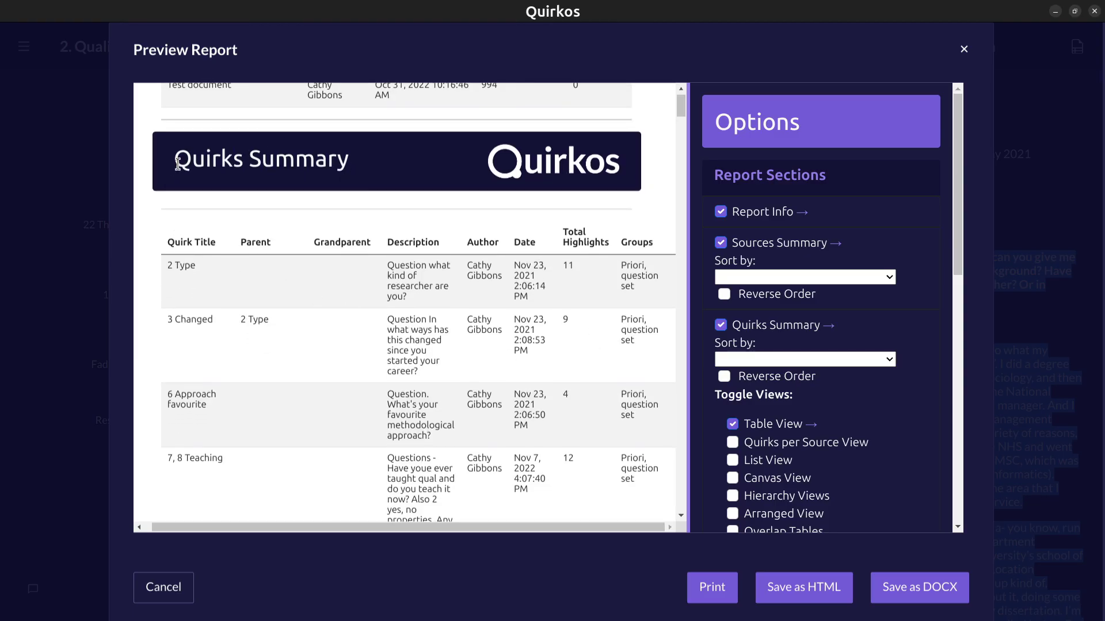
scroll(545, 330, down, 2)
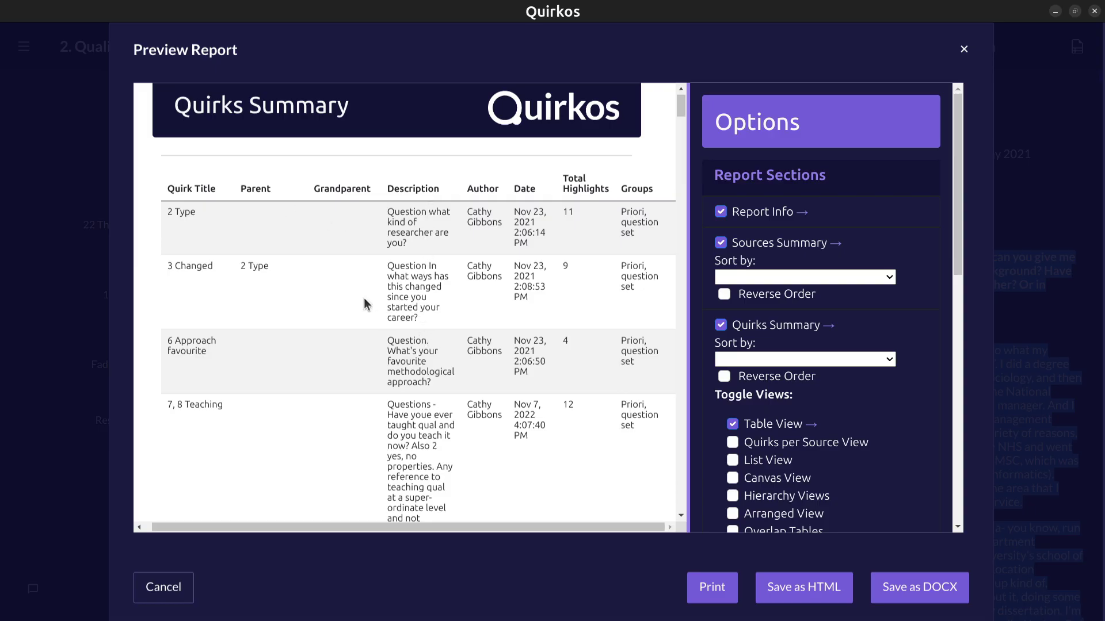
scroll(349, 341, down, 15)
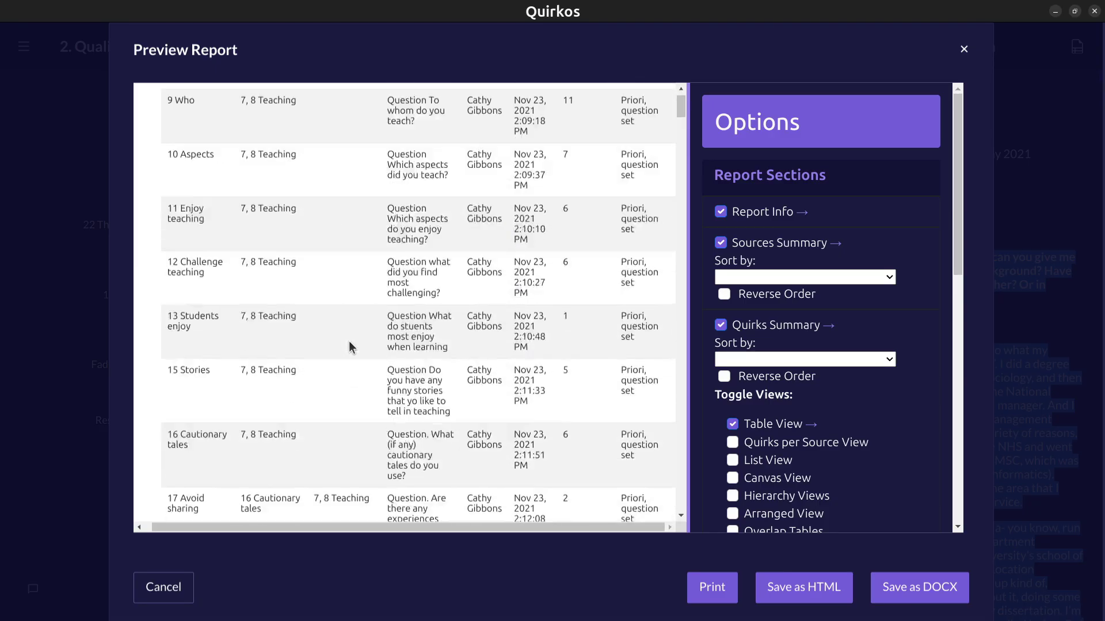
Continue reviewing the preview's properties and quotes sections
scroll(349, 341, up, 10)
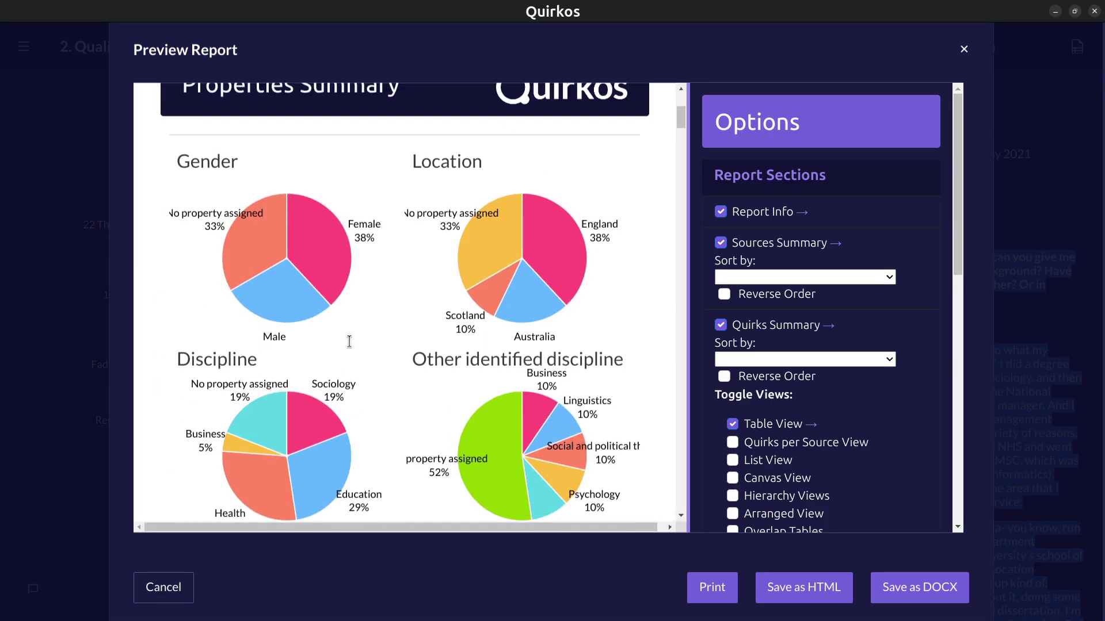
scroll(349, 340, down, 1)
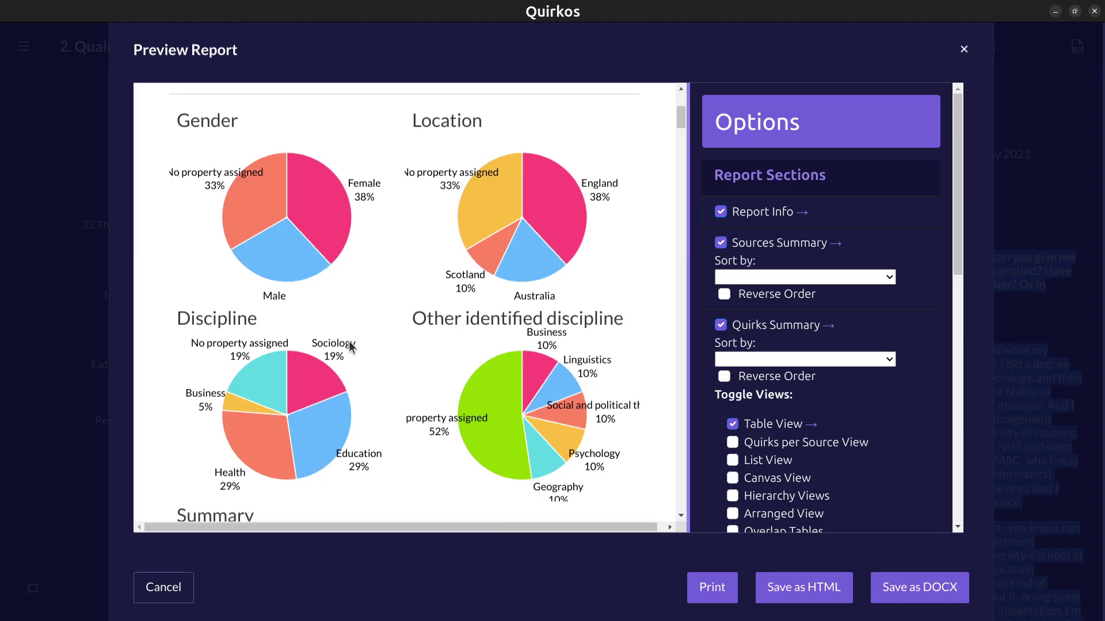
scroll(349, 341, down, 10)
scroll(348, 341, down, 15)
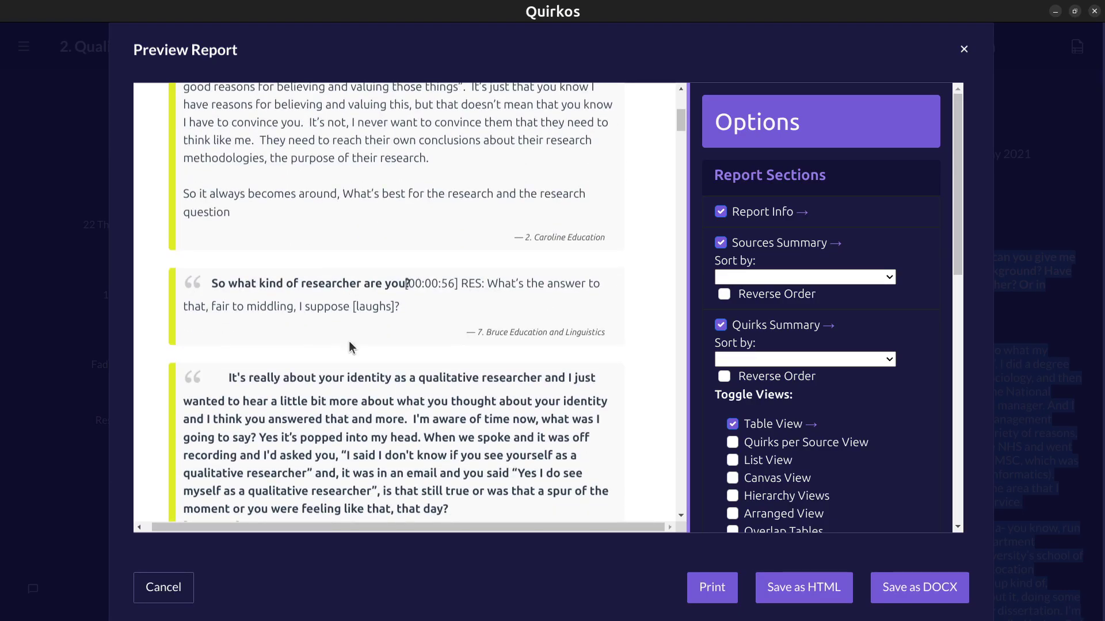
scroll(349, 341, up, 6)
scroll(750, 476, down, 2)
scroll(750, 476, down, 3)
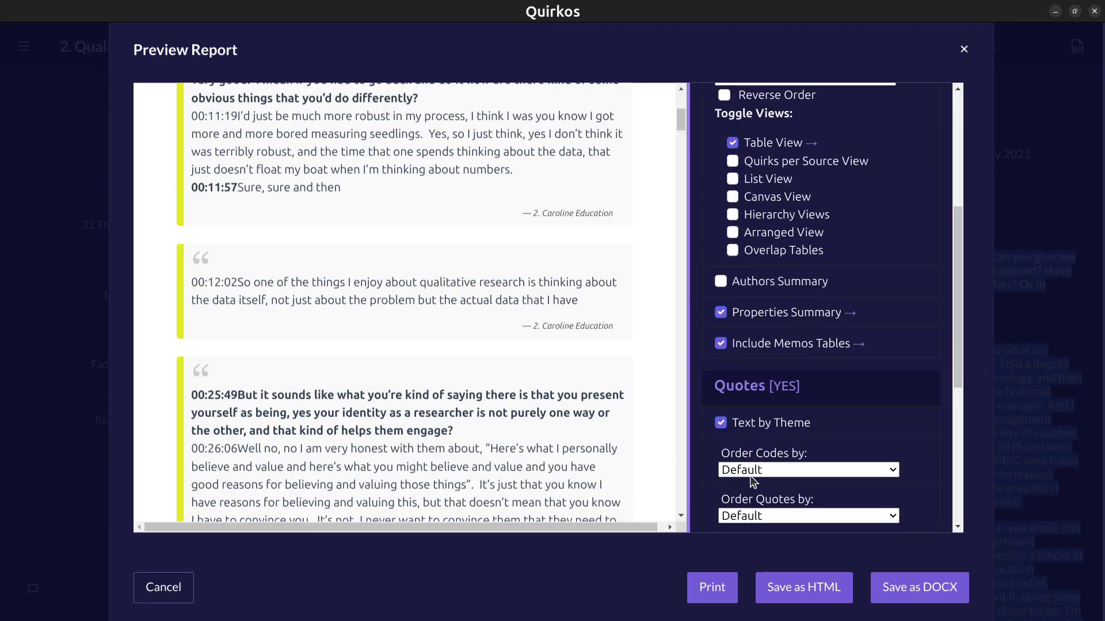
scroll(750, 475, up, 2)
Add Overlap Tables and Quirks per Source View to the report, then review the charts
click(733, 357)
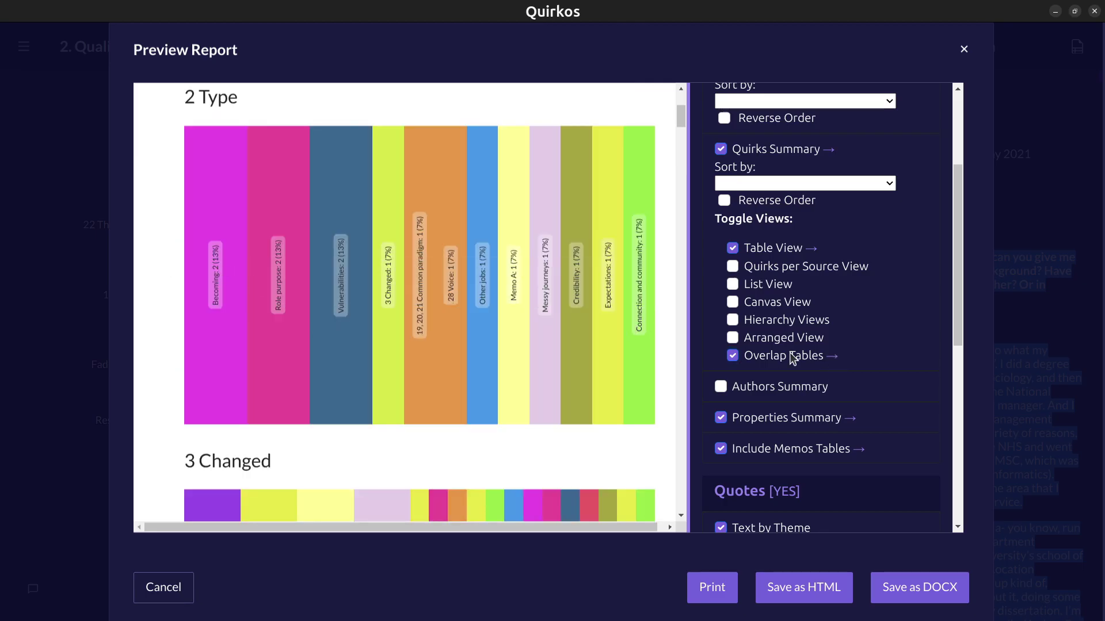
click(733, 266)
scroll(670, 194, down, 5)
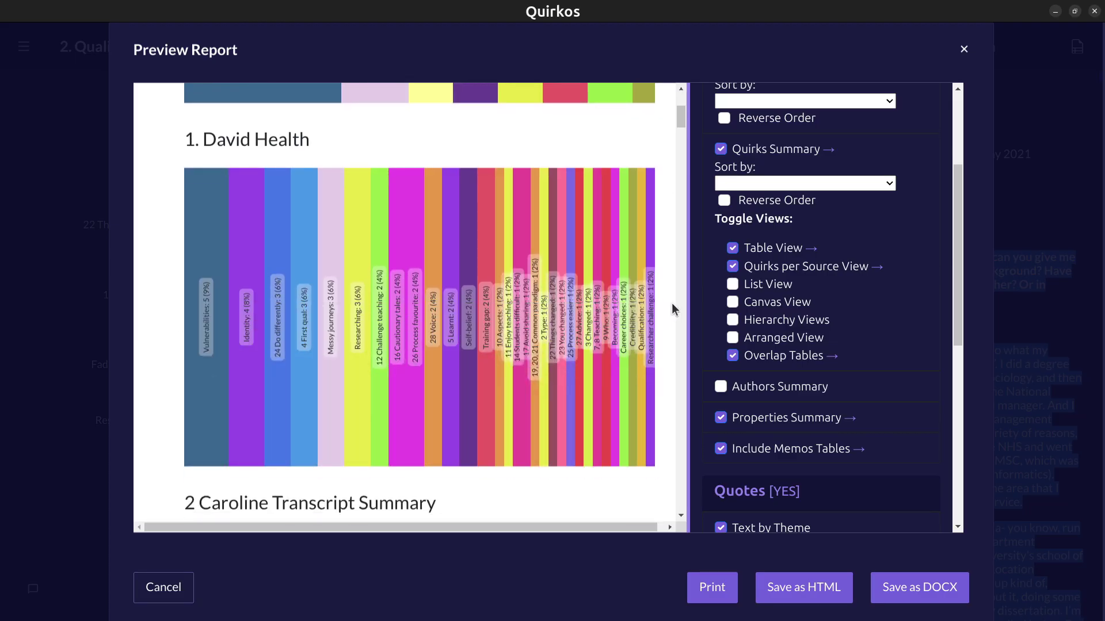
scroll(663, 301, down, 8)
scroll(663, 301, down, 1)
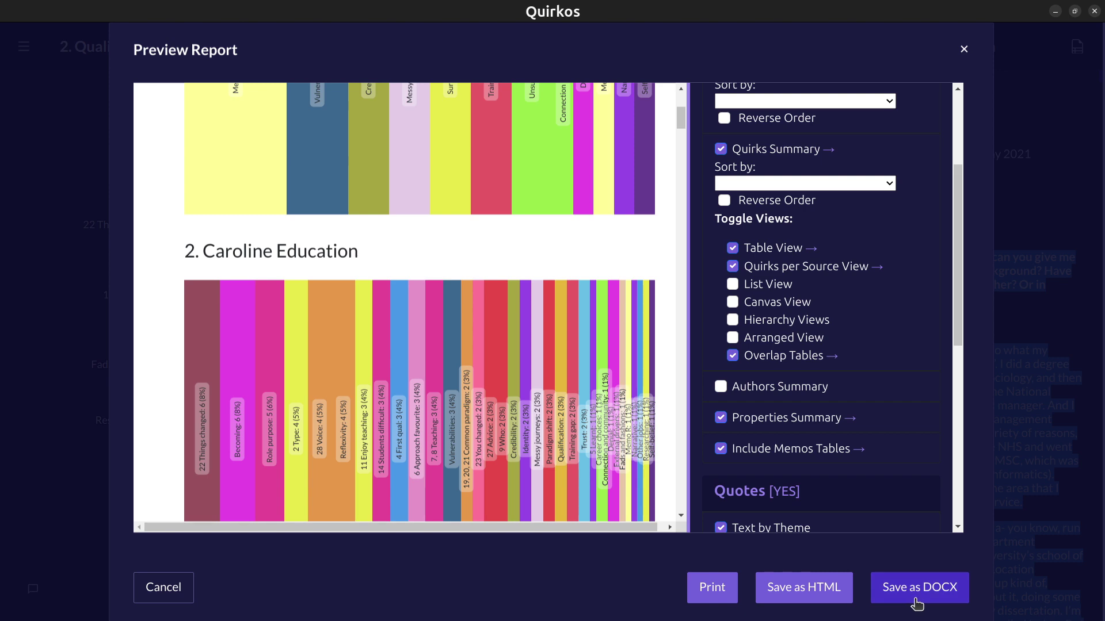
click(164, 587)
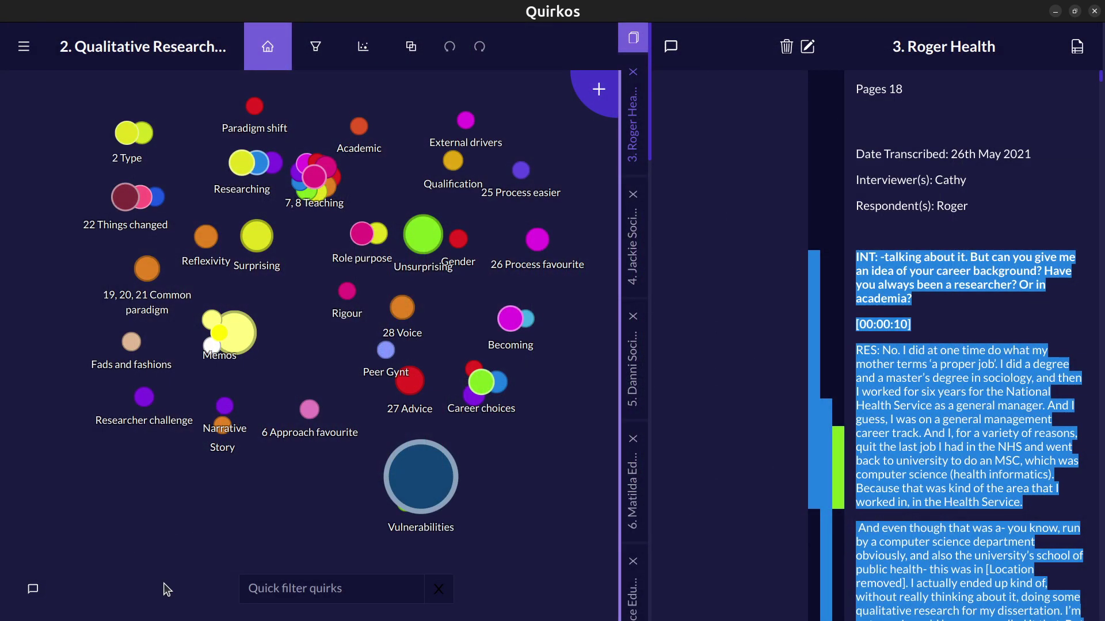